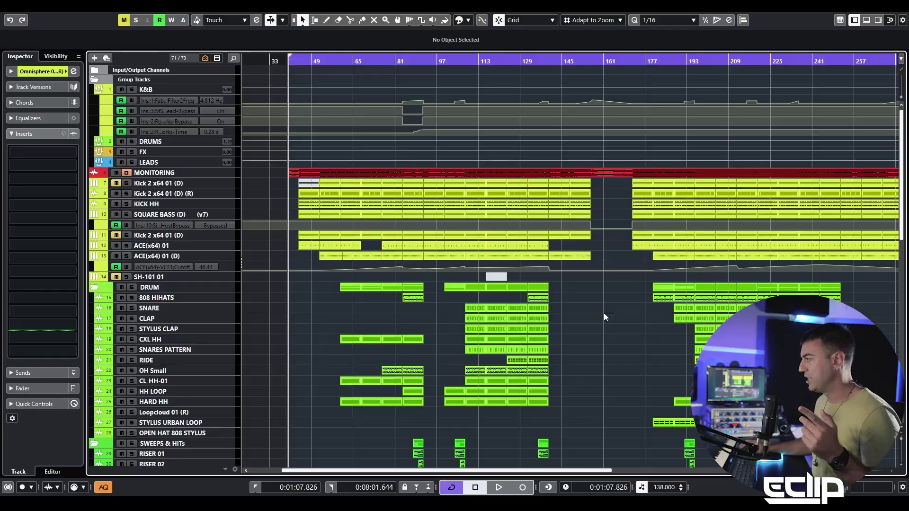
- Browse the arrangement to examine the audio clips on the Omnisphere 01 (R) and Bazille(x64) 01 (D) (R) 01 tracks
{"action": "scroll", "coordinate": [290, 328], "scroll_direction": "down", "scroll_amount": 15}
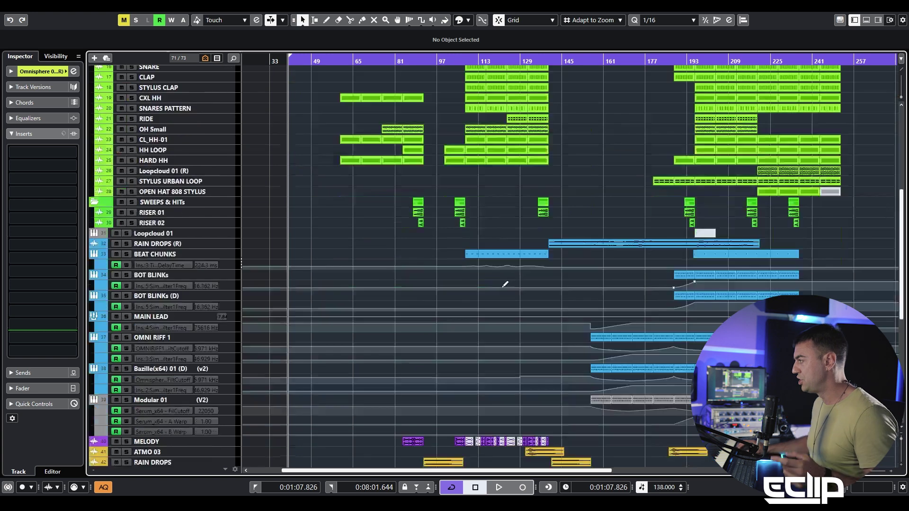
{"action": "key", "text": "z"}
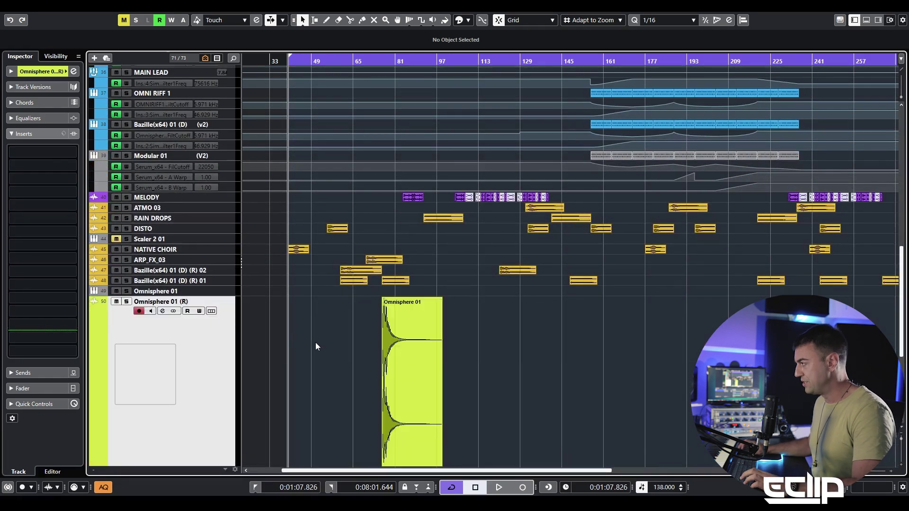
{"action": "scroll", "coordinate": [386, 336], "scroll_direction": "up", "scroll_amount": 3}
{"action": "left_click_drag", "start_coordinate": [386, 337], "coordinate": [427, 280]}
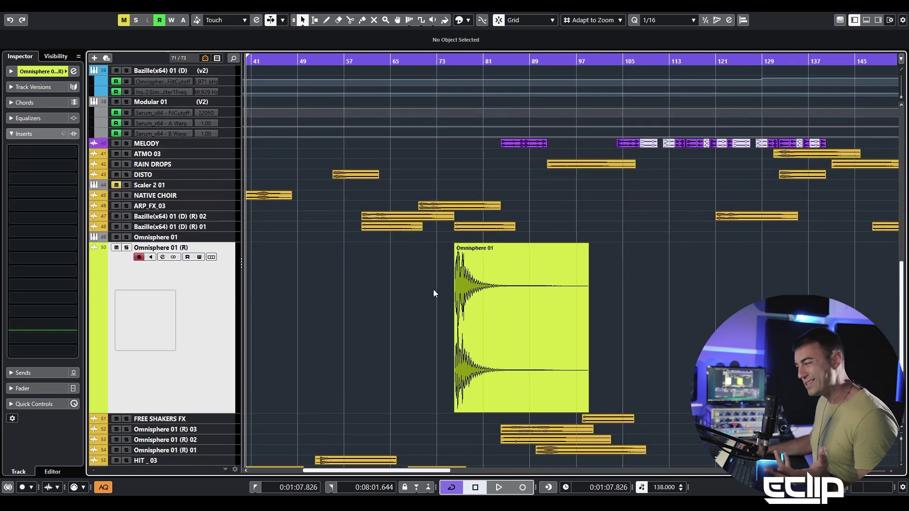
{"action": "left_click", "coordinate": [224, 228]}
{"action": "key", "text": "z"}
{"action": "scroll", "coordinate": [398, 264], "scroll_direction": "up", "scroll_amount": 4}
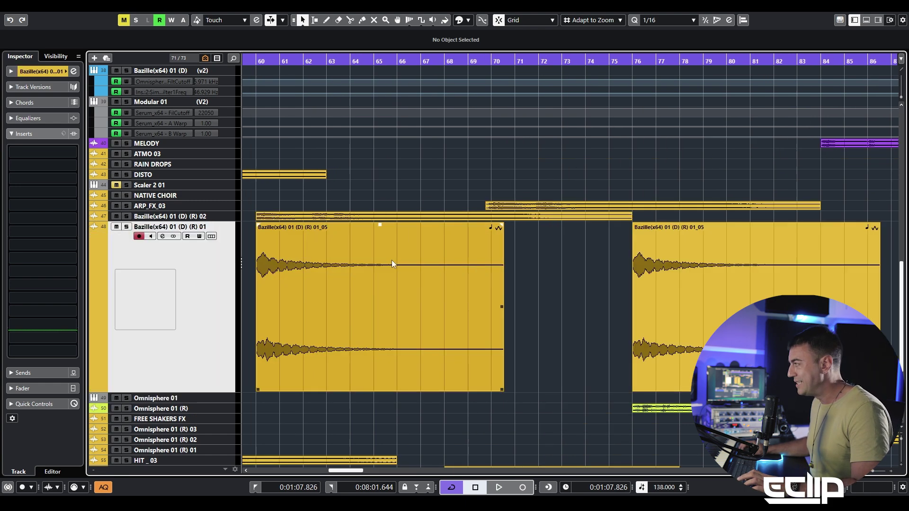
{"action": "left_click_drag", "start_coordinate": [279, 289], "coordinate": [490, 217]}
{"action": "scroll", "coordinate": [487, 216], "scroll_direction": "up", "scroll_amount": 4}
{"action": "scroll", "coordinate": [440, 213], "scroll_direction": "down", "scroll_amount": 9}
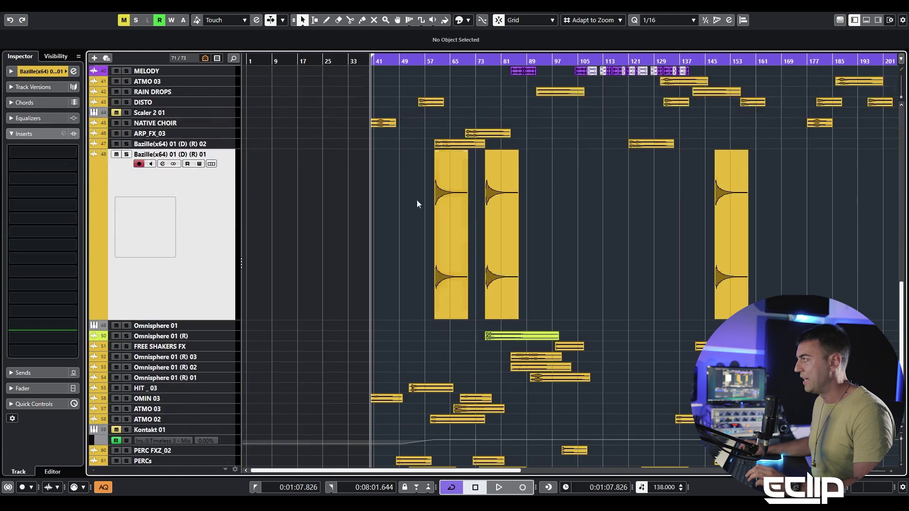
{"action": "key", "text": "z"}
{"action": "key", "text": "shift+h"}
{"action": "key", "text": "shift+h"}
{"action": "key", "text": "shift+h"}
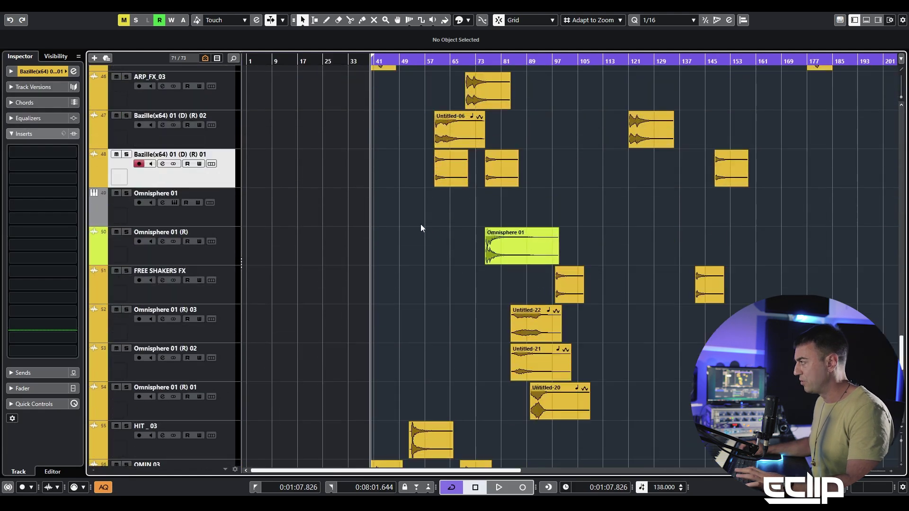
- Select the Omnisphere 01 (R) track and solo it, with its audio clip enlarged for inspection
{"action": "scroll", "coordinate": [430, 244], "scroll_direction": "up", "scroll_amount": 4}
{"action": "key", "text": "Down"}
{"action": "key", "text": "Down"}
{"action": "key", "text": "s"}
{"action": "key", "text": "z"}
{"action": "scroll", "coordinate": [672, 258], "scroll_direction": "up", "scroll_amount": 6}
{"action": "left_click_drag", "start_coordinate": [672, 259], "coordinate": [516, 227]}
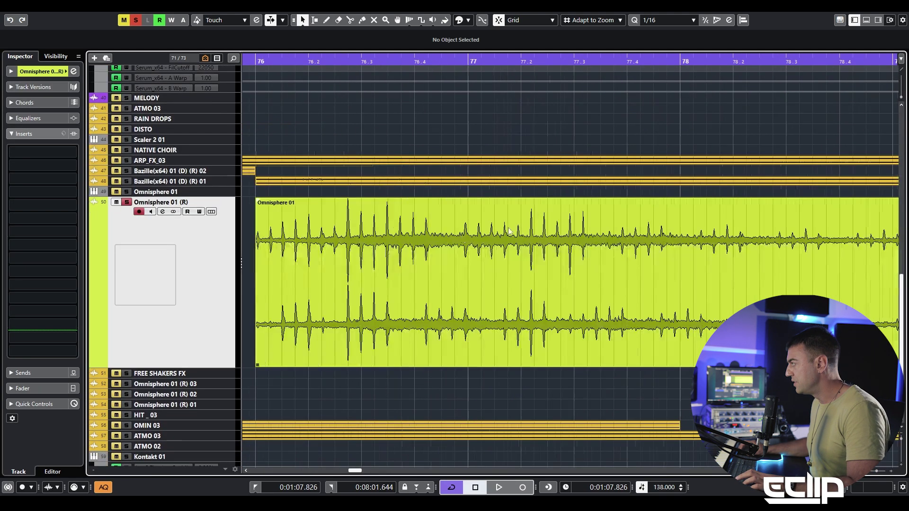
- Play the soloed Omnisphere 01 clip from bar 76 and stop playback
{"action": "scroll", "coordinate": [380, 230], "scroll_direction": "down", "scroll_amount": 4}
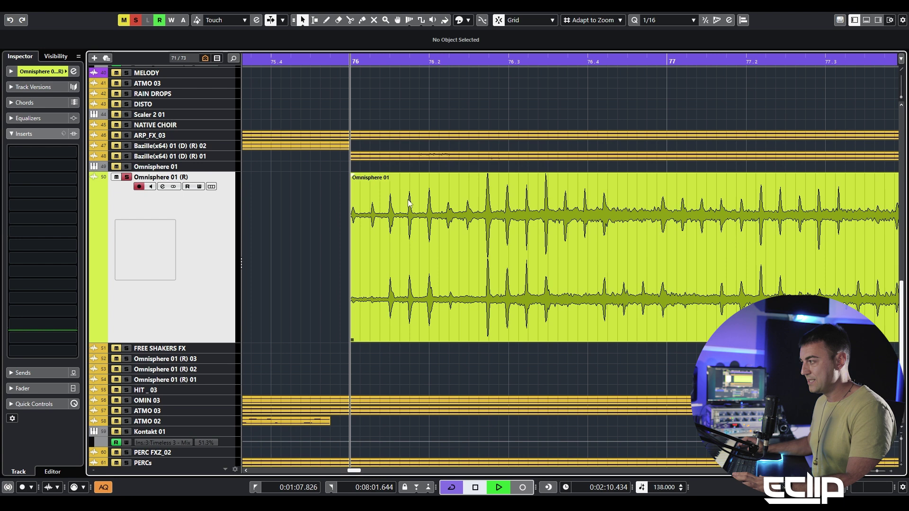
{"action": "key", "text": "space"}
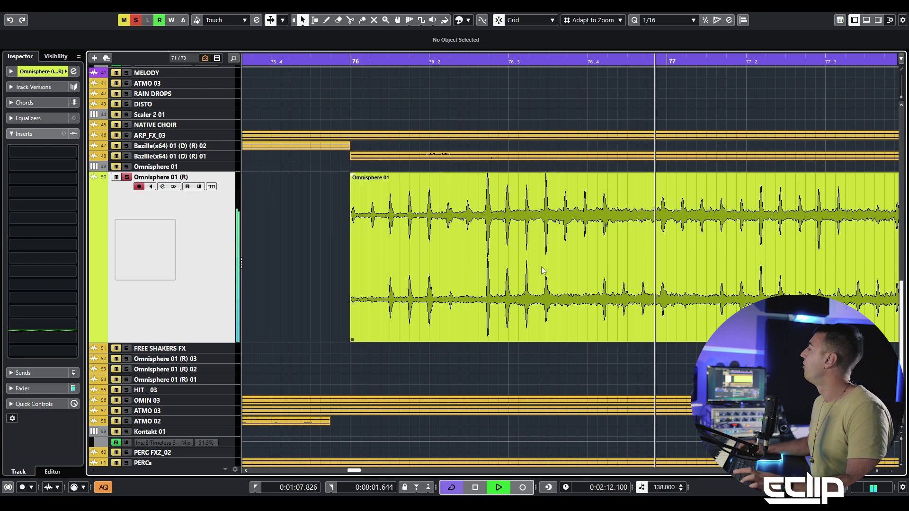
{"action": "scroll", "coordinate": [374, 259], "scroll_direction": "down", "scroll_amount": 5}
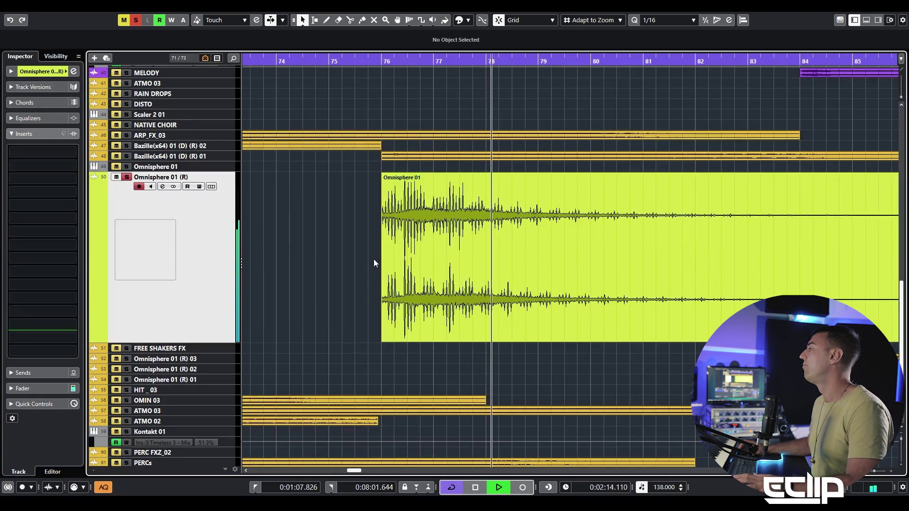
{"action": "key", "text": "space"}
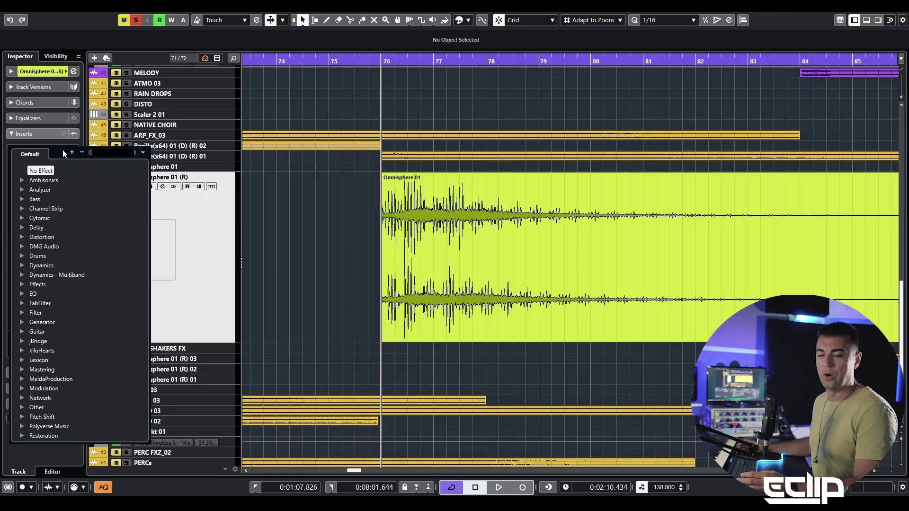
- Insert FabFilter Pro-G in the first insert slot of the Omnisphere 01 (R) track
{"action": "type", "text": "fab"}
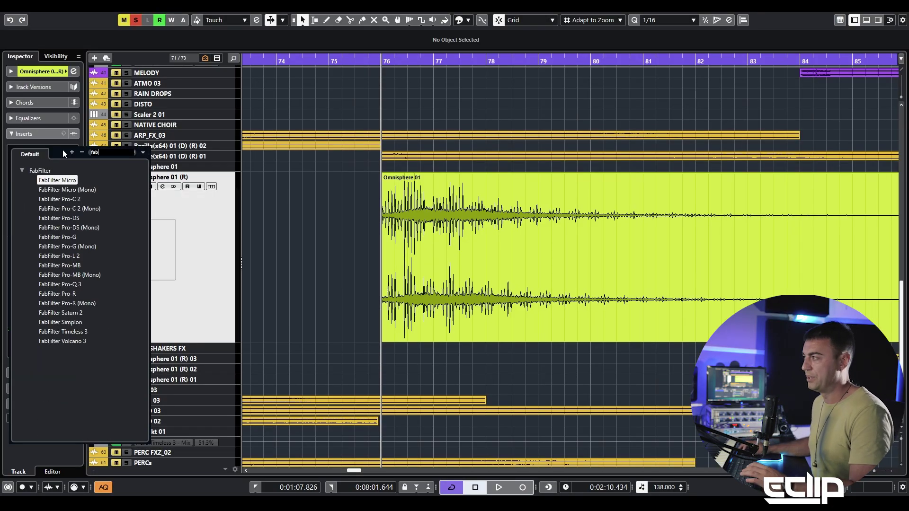
{"action": "key", "text": "Return"}
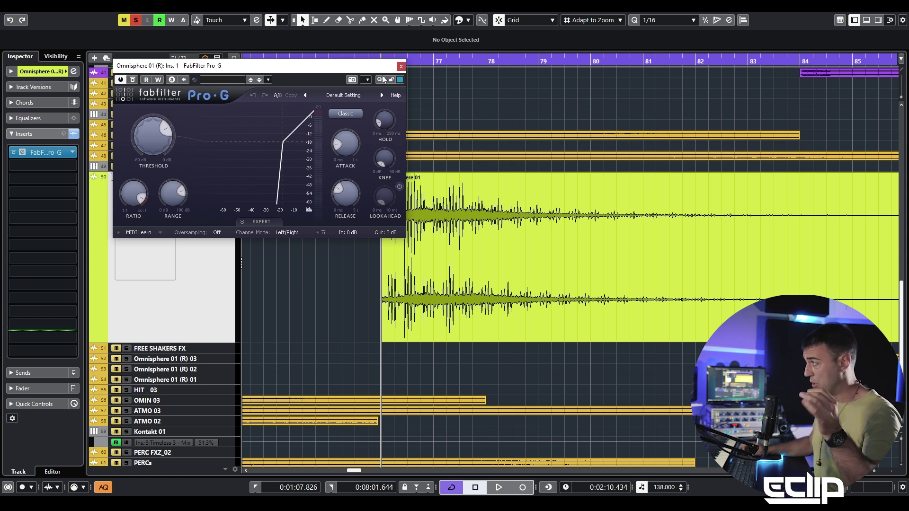
{"action": "left_click_drag", "start_coordinate": [296, 69], "coordinate": [380, 114]}
- Lower the attack and release of the Pro-G gate to near their minimum
{"action": "mouse_move", "coordinate": [428, 180]}
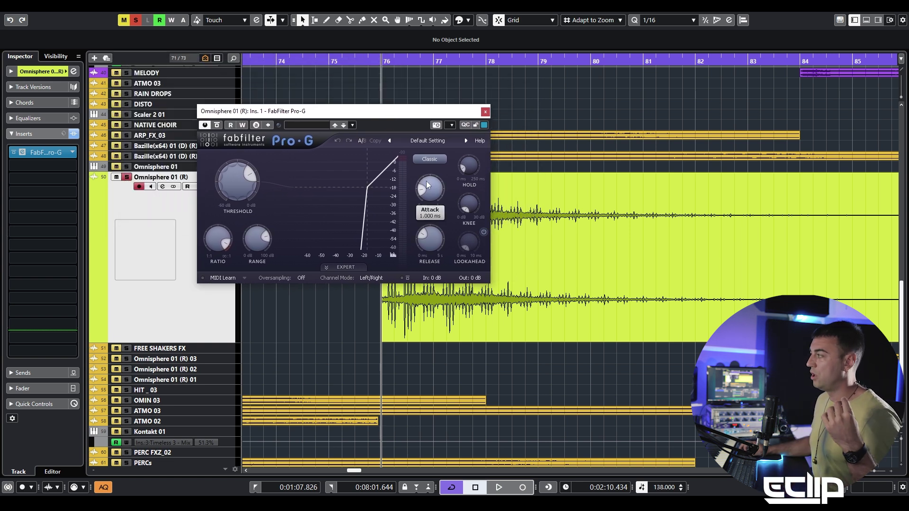
{"action": "left_click_drag", "start_coordinate": [426, 181], "coordinate": [411, 287]}
{"action": "mouse_move", "coordinate": [431, 238]}
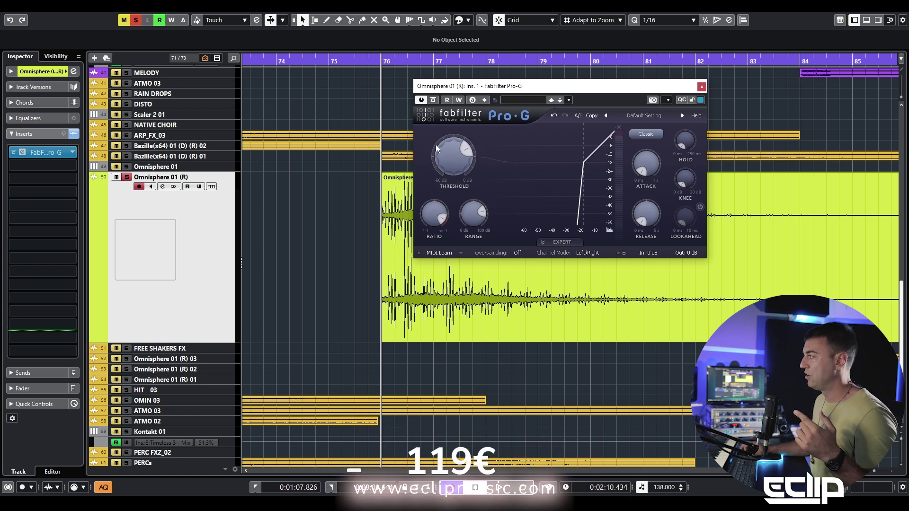
- Play the clip through the gate and examine its peaks in the waveform around bars 76 and 77
{"action": "mouse_move", "coordinate": [472, 151]}
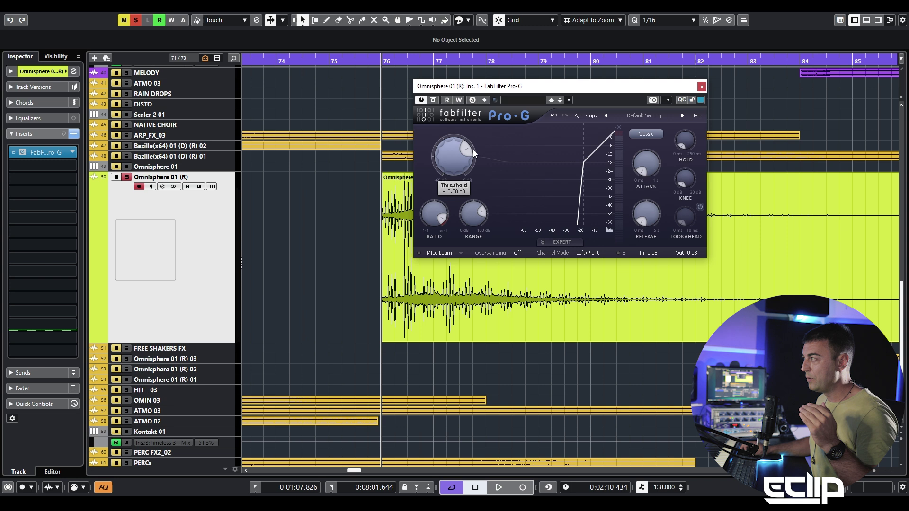
{"action": "mouse_move", "coordinate": [452, 163]}
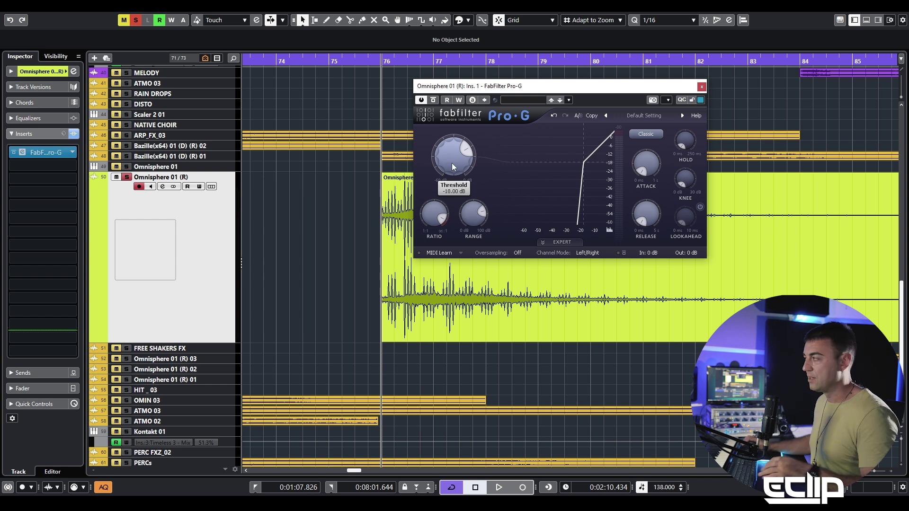
{"action": "key", "text": "space"}
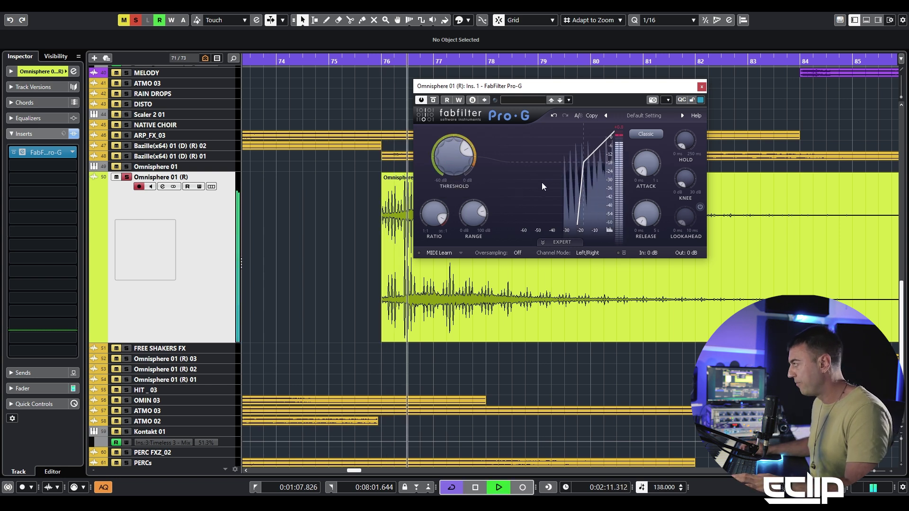
{"action": "key", "text": "space"}
{"action": "left_click_drag", "start_coordinate": [504, 86], "coordinate": [703, 98]}
{"action": "scroll", "coordinate": [414, 254], "scroll_direction": "up", "scroll_amount": 3}
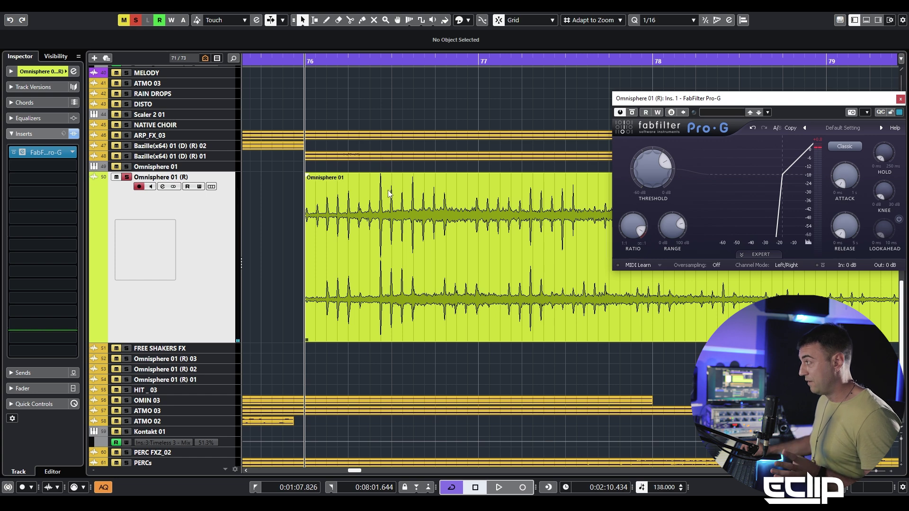
{"action": "scroll", "coordinate": [442, 228], "scroll_direction": "up", "scroll_amount": 3}
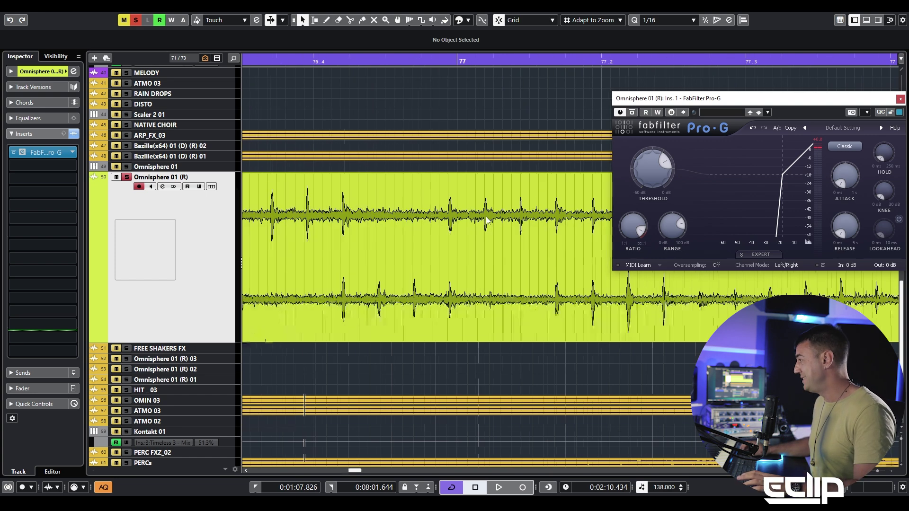
{"action": "scroll", "coordinate": [461, 199], "scroll_direction": "down", "scroll_amount": 3}
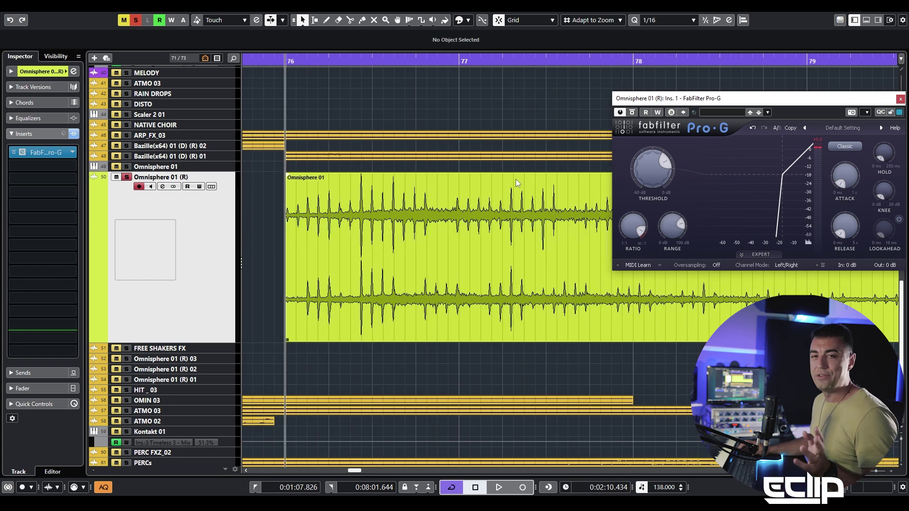
- Reposition the Pro-G window beside the clip's start and audition the clip while checking the gate's threshold
{"action": "left_click_drag", "start_coordinate": [687, 102], "coordinate": [412, 120]}
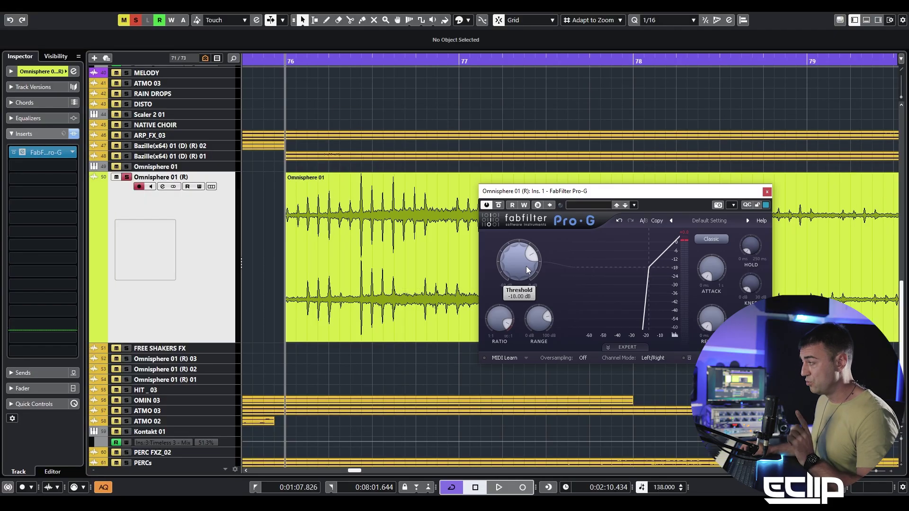
{"action": "mouse_move", "coordinate": [527, 266]}
{"action": "left_mouse_down"}
{"action": "mouse_move", "coordinate": [522, 294]}
{"action": "mouse_move", "coordinate": [522, 274]}
{"action": "left_mouse_up"}
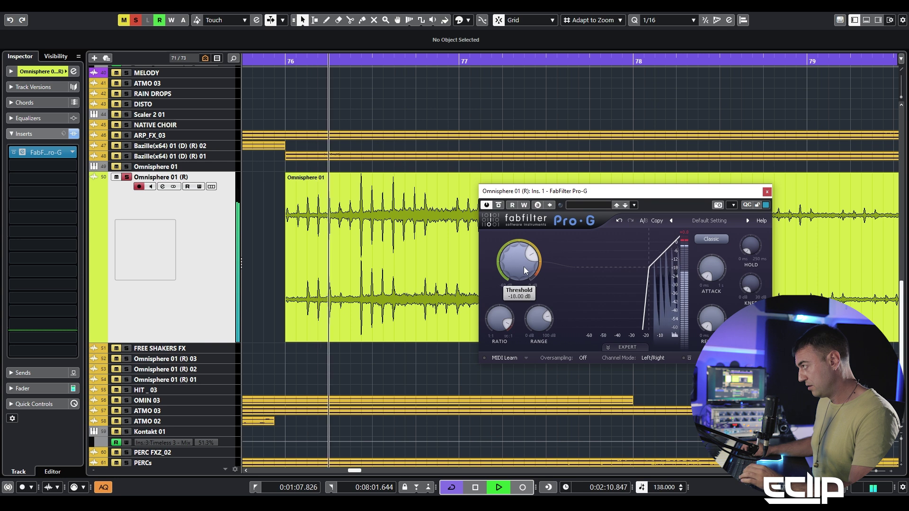
{"action": "key", "text": "space"}
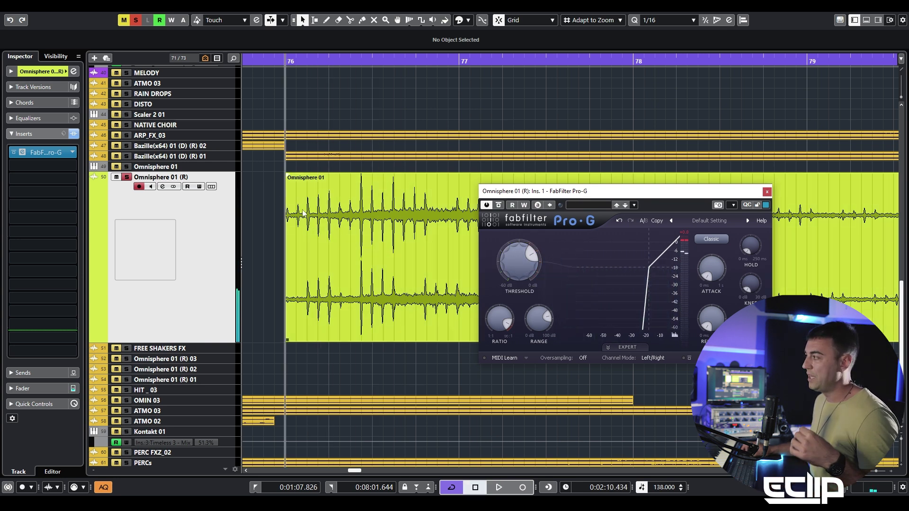
{"action": "mouse_move", "coordinate": [528, 272]}
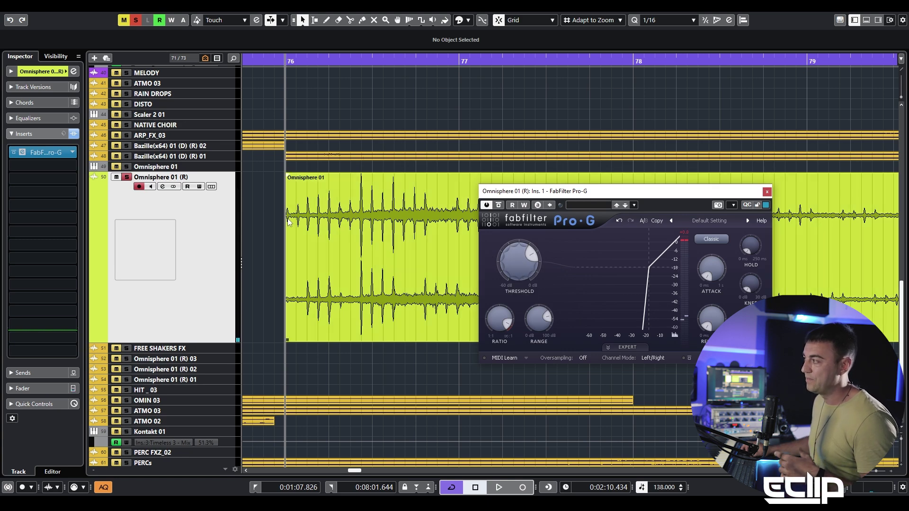
- Compare the quiet opening peaks with the louder peaks in the Omnisphere 01 clip from bar 76
{"action": "scroll", "coordinate": [290, 220], "scroll_direction": "up", "scroll_amount": 6}
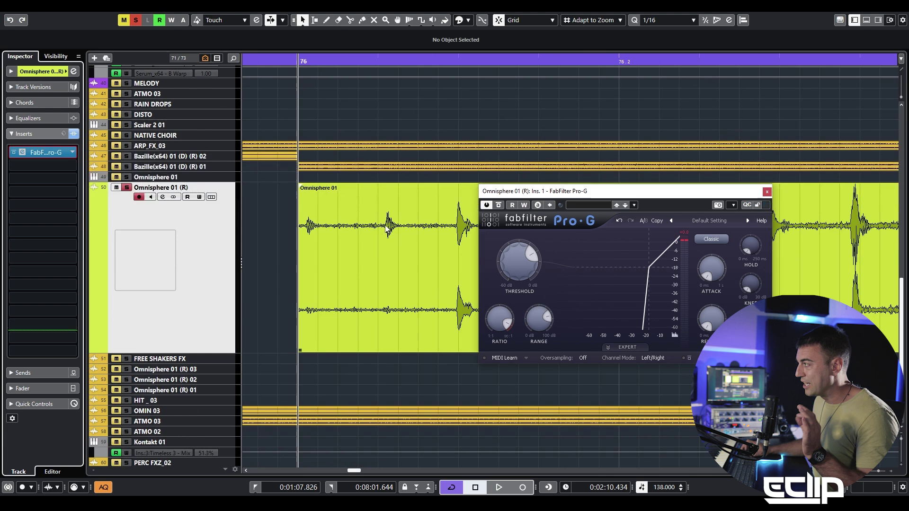
{"action": "scroll", "coordinate": [431, 222], "scroll_direction": "down", "scroll_amount": 4}
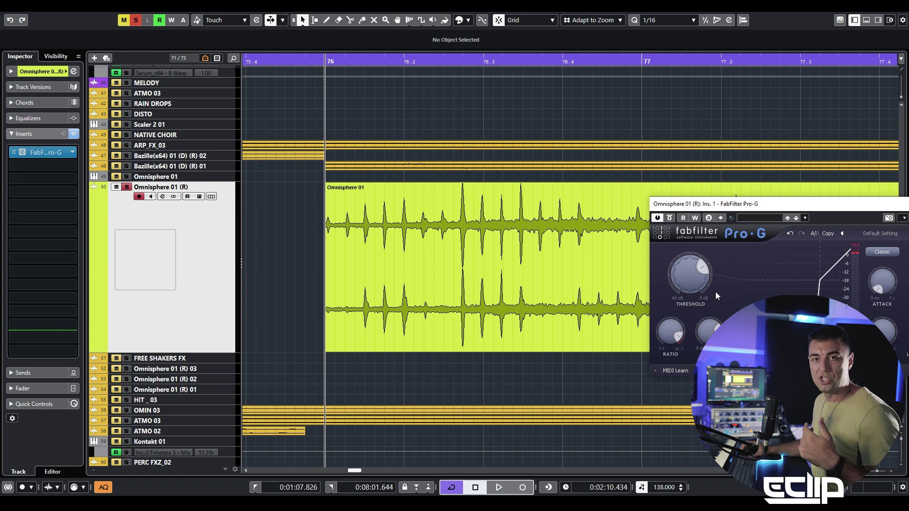
{"action": "mouse_move", "coordinate": [699, 263]}
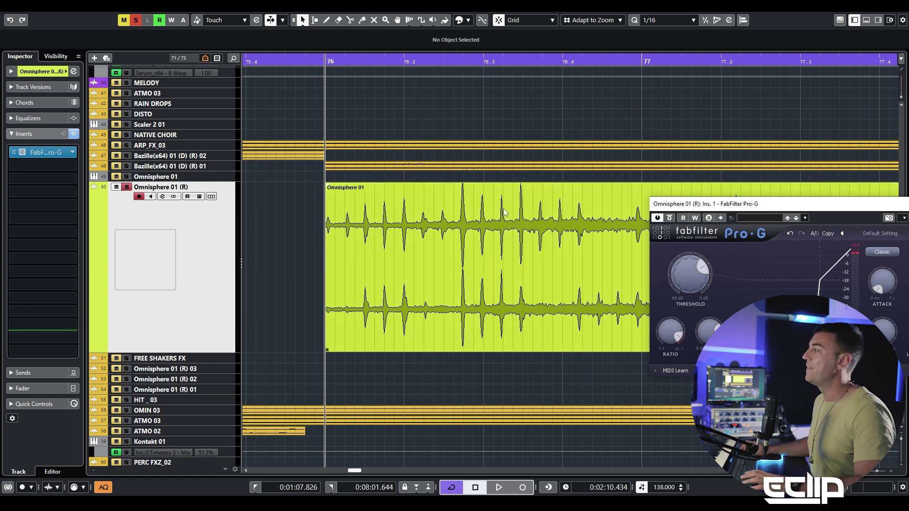
{"action": "scroll", "coordinate": [504, 209], "scroll_direction": "right", "scroll_amount": 3}
{"action": "scroll", "coordinate": [430, 193], "scroll_direction": "down", "scroll_amount": 4}
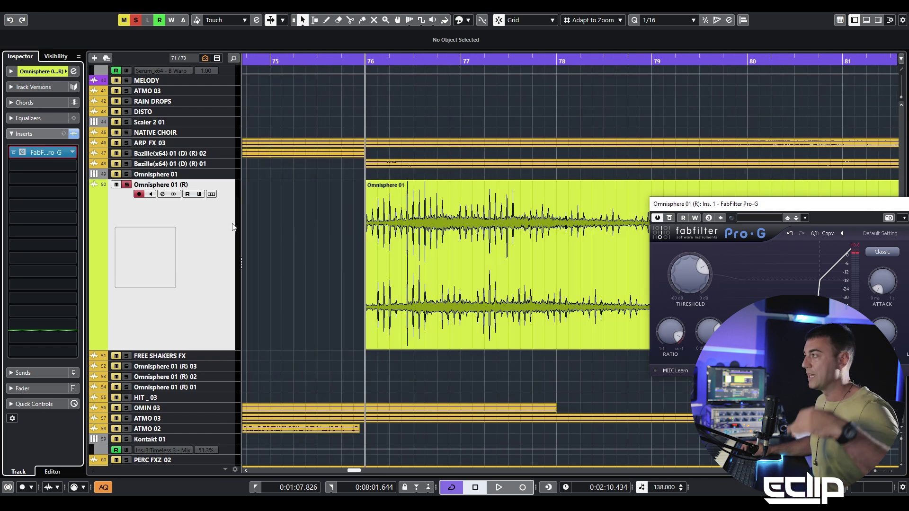
- Move Pro-G to the second insert slot and load Invisible Limiter G2 in the first slot
{"action": "left_click_drag", "start_coordinate": [41, 153], "coordinate": [44, 170]}
{"action": "left_click", "coordinate": [48, 152]}
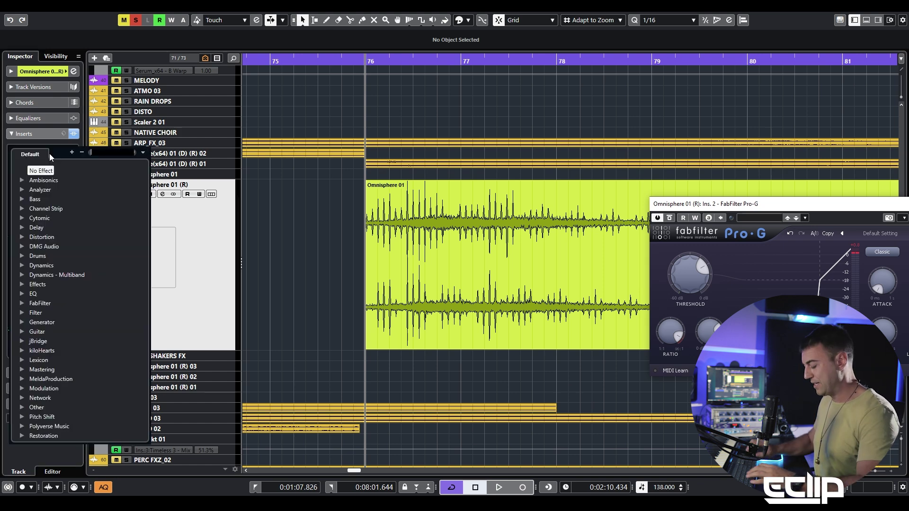
{"action": "type", "text": "g2"}
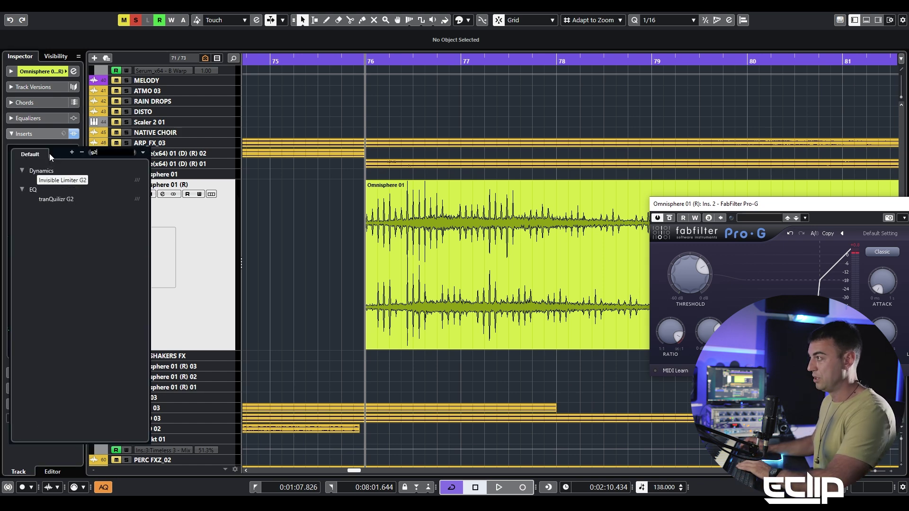
{"action": "key", "text": "Return"}
- Set the Invisible Limiter G2 ceiling to -10.90 dB while the clip plays
{"action": "key", "text": "space"}
{"action": "left_click_drag", "start_coordinate": [482, 268], "coordinate": [481, 273]}
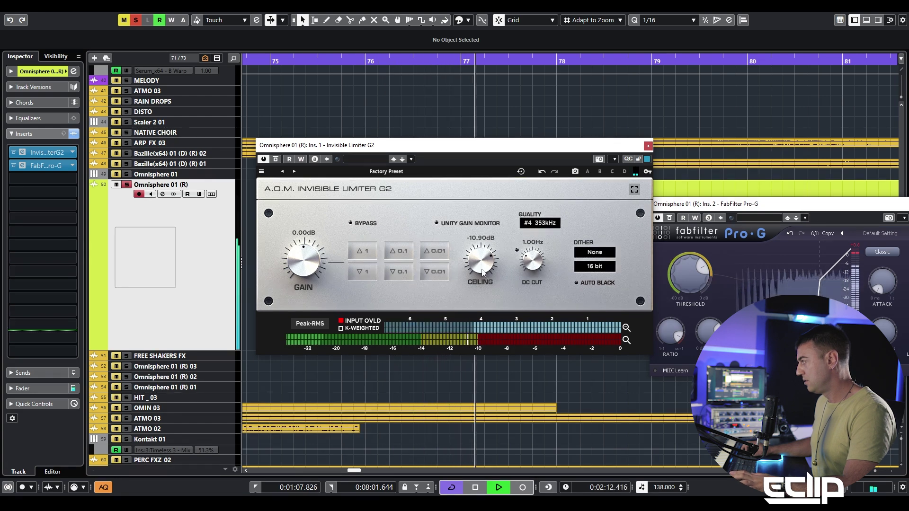
{"action": "key", "text": "space"}
- Raise the Pro-G threshold to -13.65 dB while auditioning the limited clip
{"action": "left_click", "coordinate": [681, 280]}
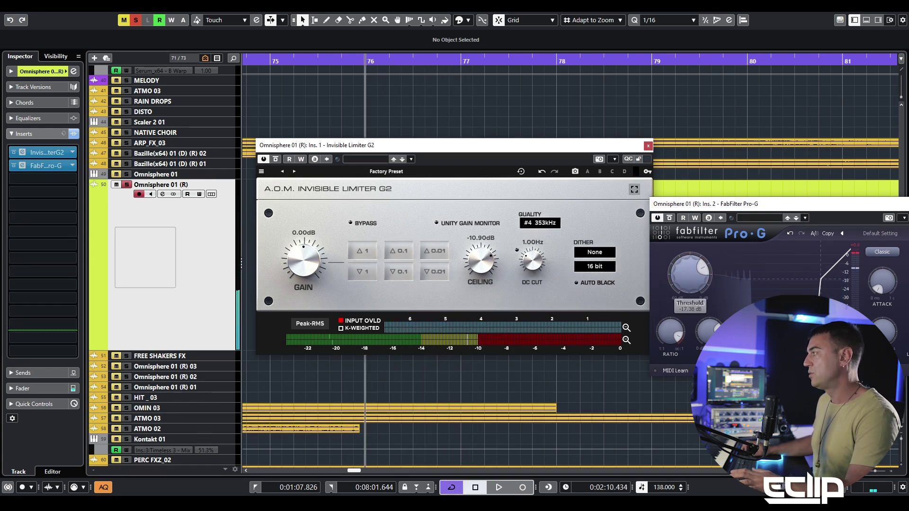
{"action": "left_click", "coordinate": [448, 148]}
{"action": "key", "text": "space"}
{"action": "key", "text": "space"}
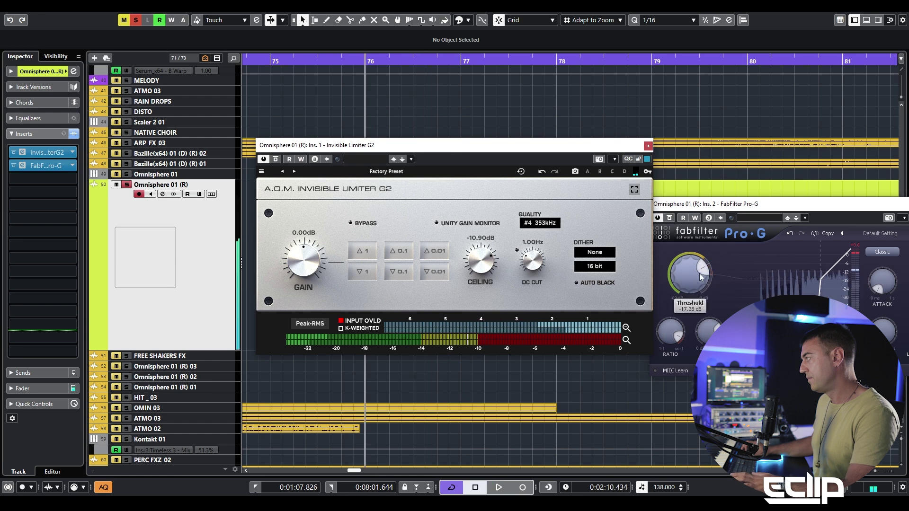
{"action": "left_click_drag", "start_coordinate": [698, 272], "coordinate": [698, 263]}
{"action": "key", "text": "space"}
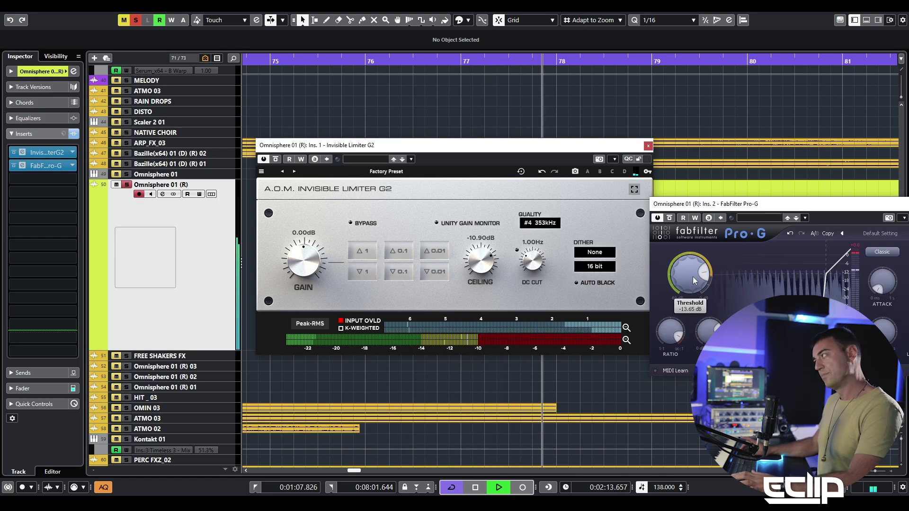
- Stop playback, bypass Invisible Limiter G2 in the first insert slot and close its window
{"action": "key", "text": "space"}
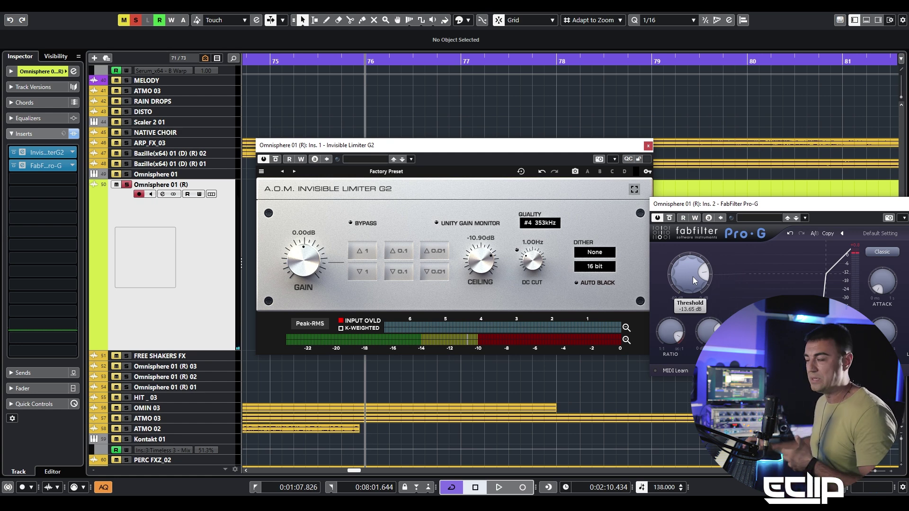
{"action": "left_click", "coordinate": [14, 153]}
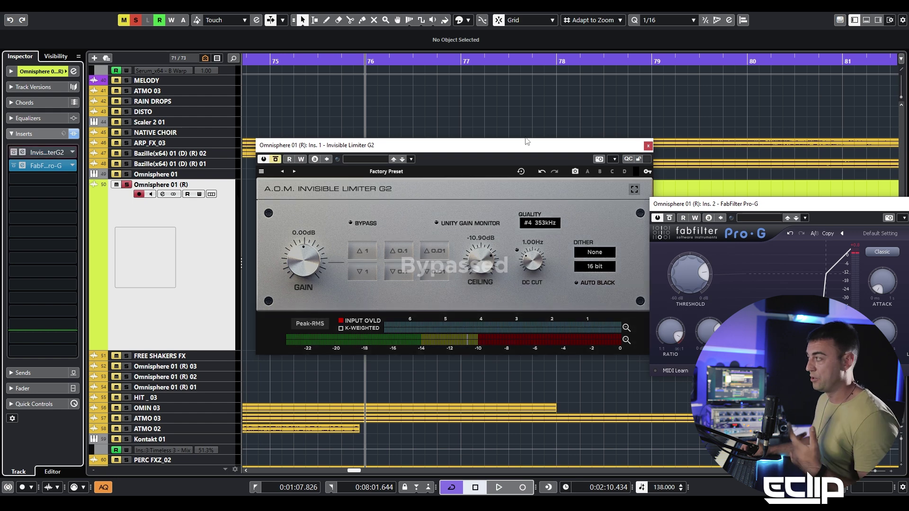
{"action": "left_click", "coordinate": [647, 146]}
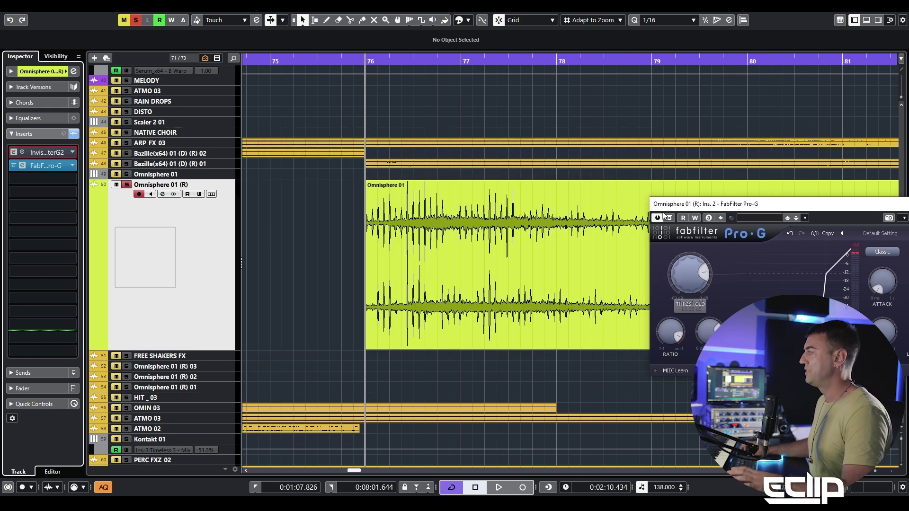
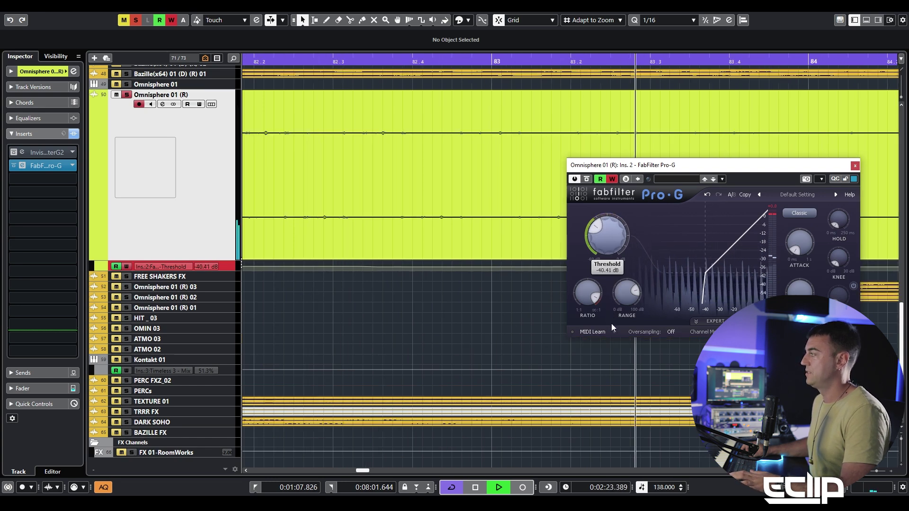
- End the Pro-G threshold automation pass, reopen Pro-G and switch off its automation writing
{"action": "key", "text": "space"}
{"action": "left_click", "coordinate": [854, 165]}
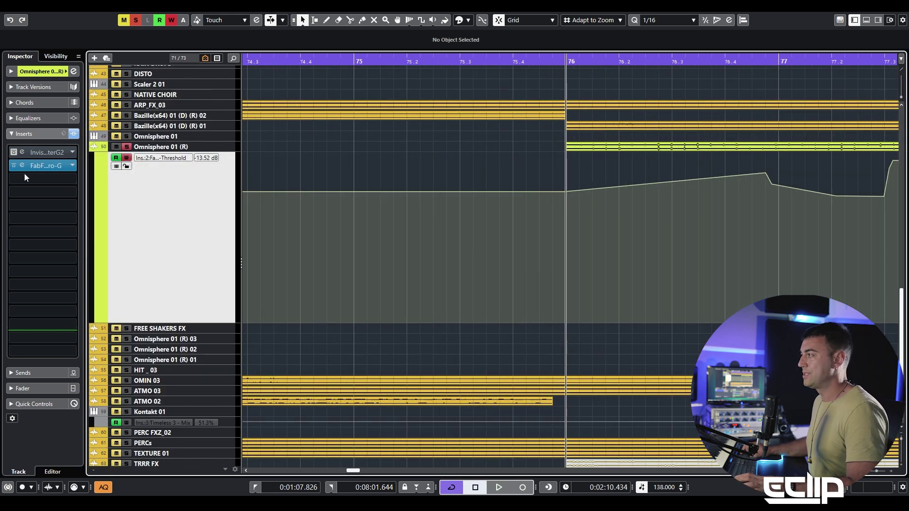
{"action": "left_click", "coordinate": [40, 166]}
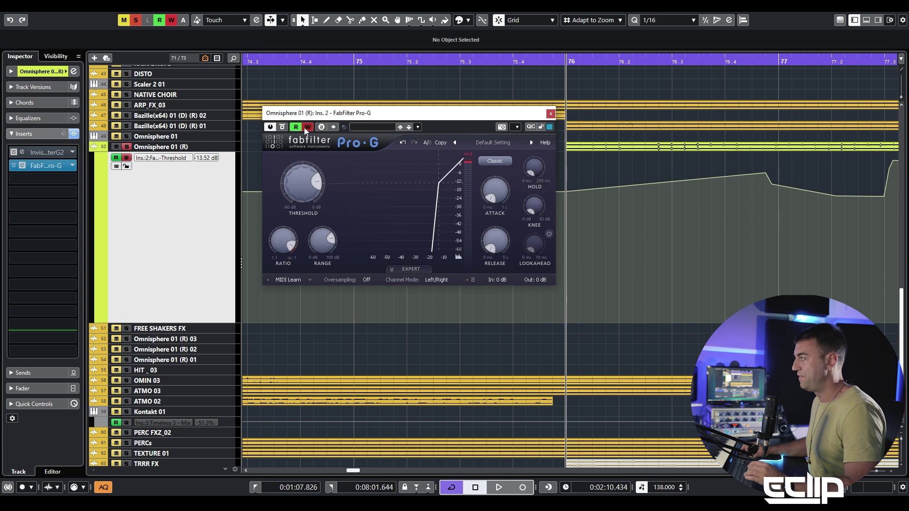
{"action": "key", "text": "space"}
{"action": "key", "text": "space"}
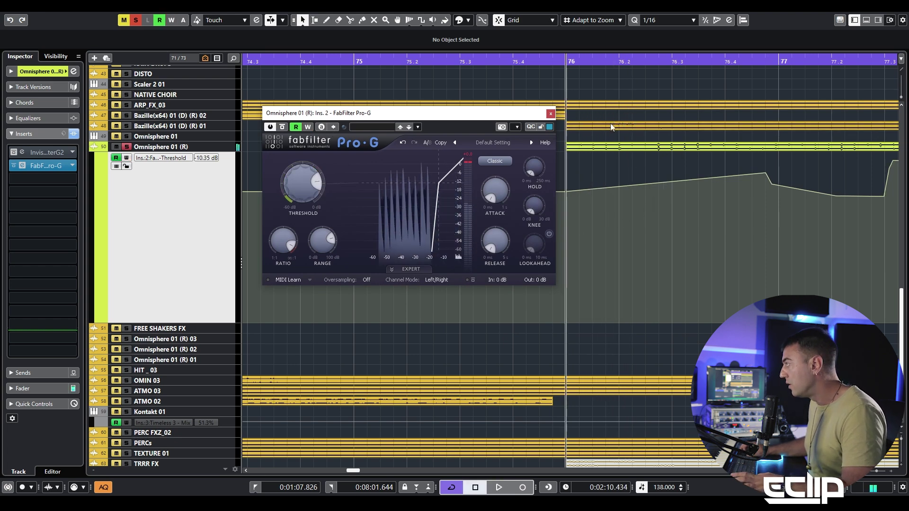
- Enlarge the Omnisphere 01 (R) track and its Threshold automation lane, keeping the Pro-G window clear of the lane
{"action": "left_click", "coordinate": [218, 148]}
{"action": "left_click", "coordinate": [188, 199]}
{"action": "key", "text": "z"}
{"action": "left_click", "coordinate": [226, 257]}
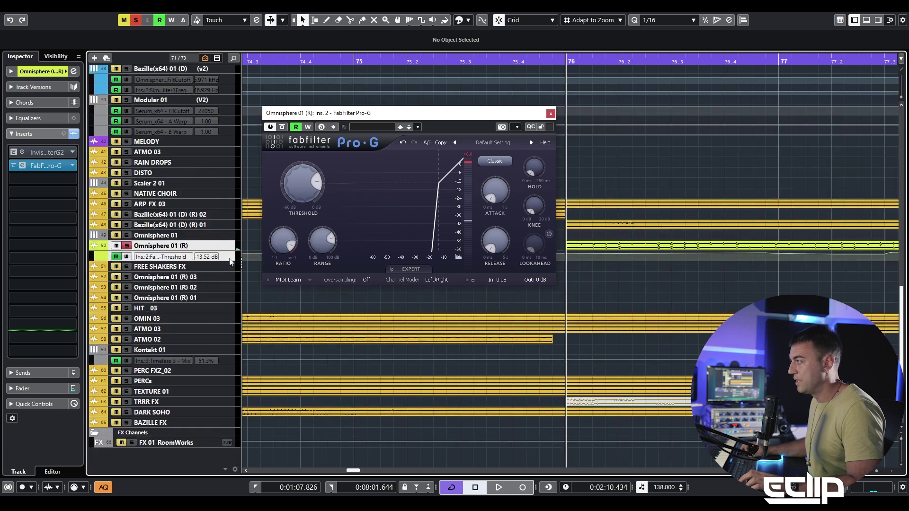
{"action": "key", "text": "z"}
{"action": "left_click_drag", "start_coordinate": [502, 115], "coordinate": [487, 104]}
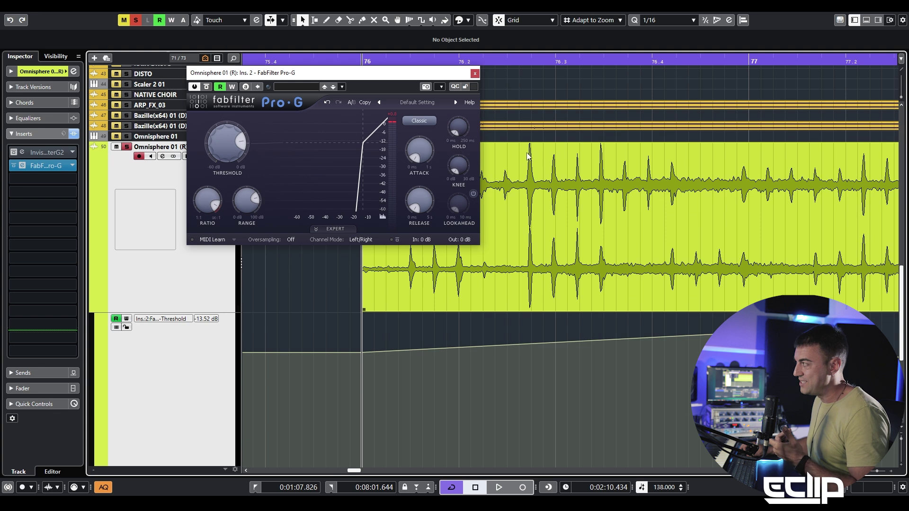
- Raise the threshold automation at 76.2.4.0 to 94.07 and audition the clip from bar 76
{"action": "left_click_drag", "start_coordinate": [529, 339], "coordinate": [530, 325]}
{"action": "key", "text": "space"}
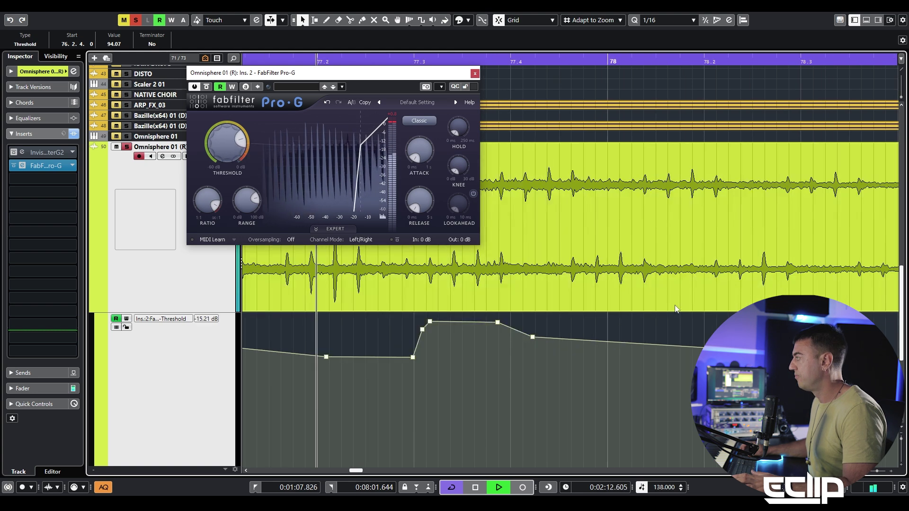
{"action": "key", "text": "space"}
{"action": "scroll", "coordinate": [691, 284], "scroll_direction": "down", "scroll_amount": 2}
{"action": "scroll", "coordinate": [691, 284], "scroll_direction": "right", "scroll_amount": 3}
{"action": "scroll", "coordinate": [758, 265], "scroll_direction": "down", "scroll_amount": 3}
{"action": "scroll", "coordinate": [760, 267], "scroll_direction": "up", "scroll_amount": 2}
{"action": "scroll", "coordinate": [761, 266], "scroll_direction": "right", "scroll_amount": 2}
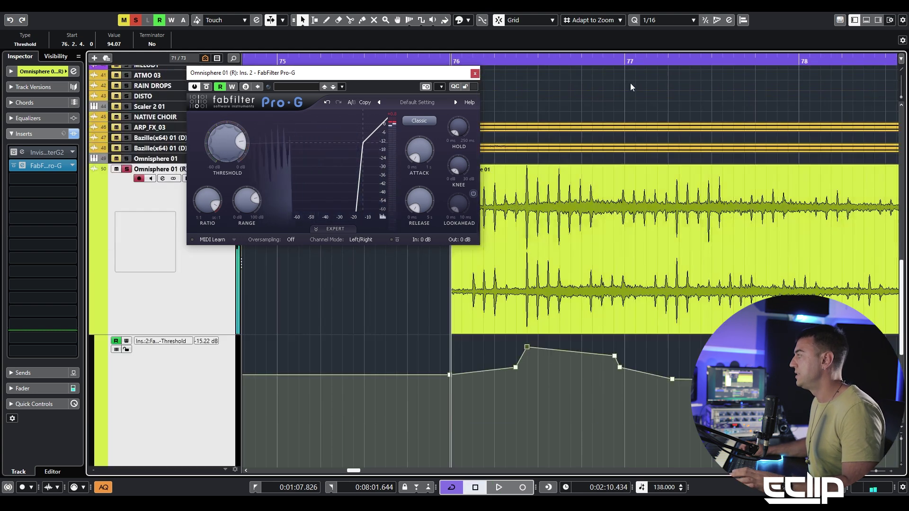
{"action": "key", "text": "space"}
{"action": "key", "text": "space"}
{"action": "key", "text": "space"}
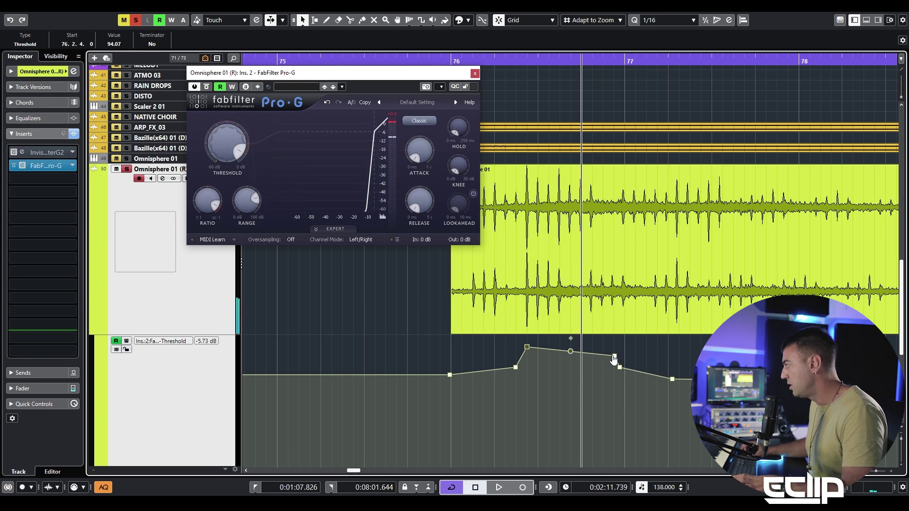
- Add a threshold point at 76.4.2.0 with value 87.29, delete the point right after it and audition the change
{"action": "left_click", "coordinate": [594, 357]}
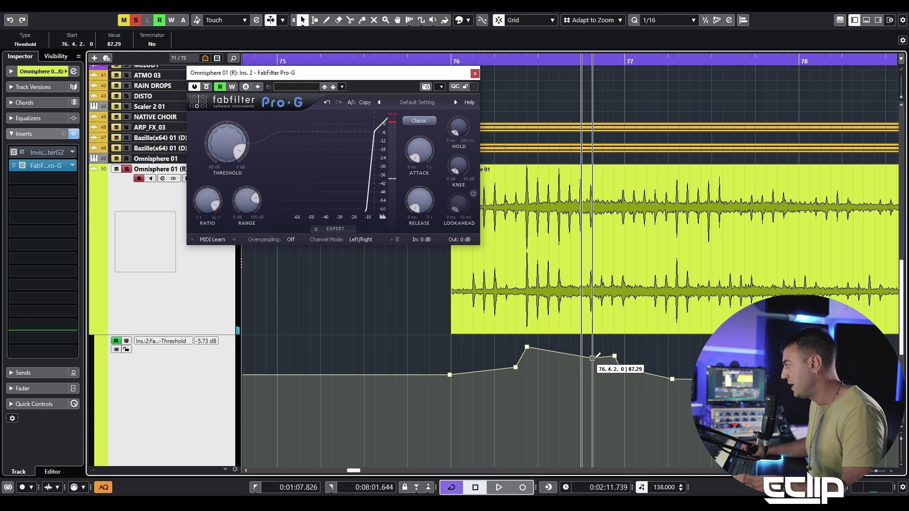
{"action": "left_click", "coordinate": [614, 356]}
{"action": "key", "text": "Delete"}
{"action": "key", "text": "space"}
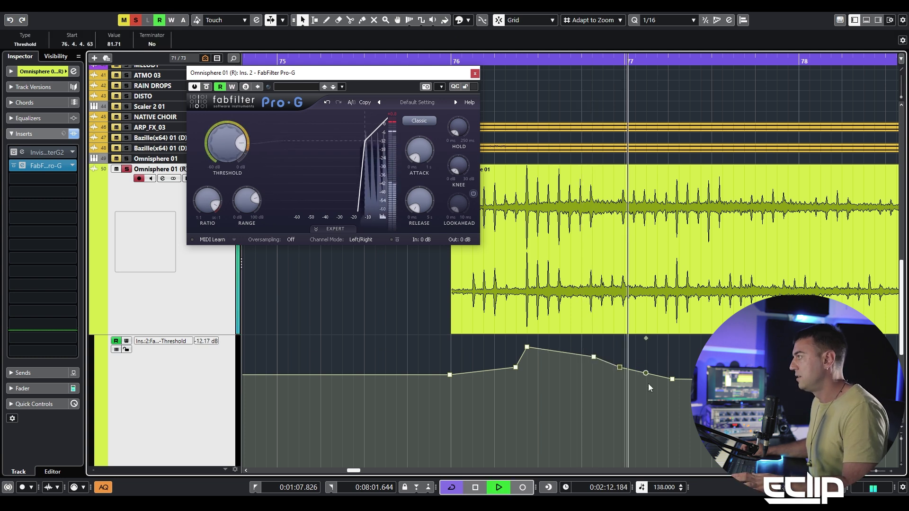
{"action": "key", "text": "space"}
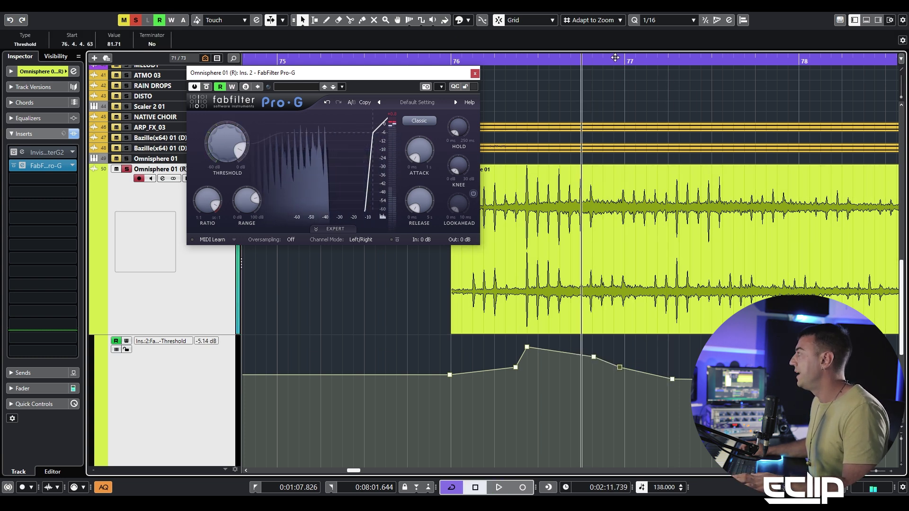
- Raise the threshold automation to 93.22 at the 77.2.2.0 peak and audition from just before bar 77
{"action": "left_click_drag", "start_coordinate": [614, 59], "coordinate": [614, 62]}
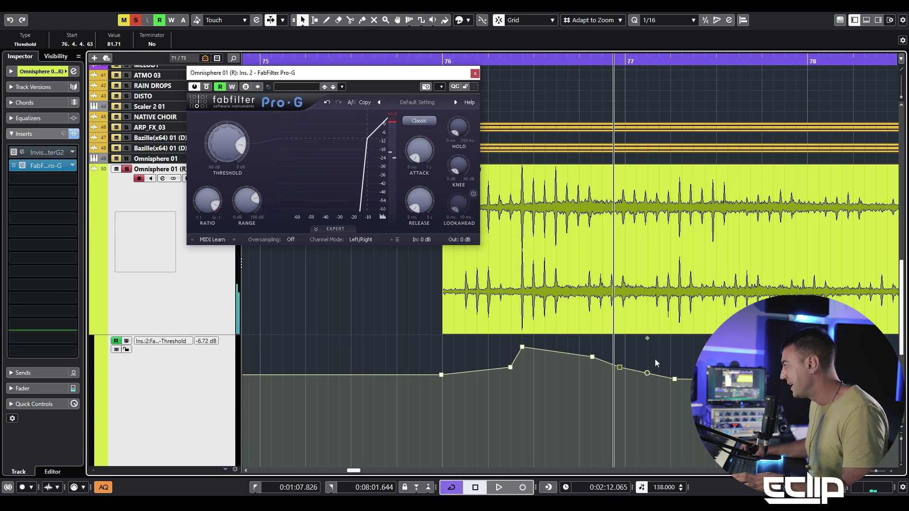
{"action": "left_click_drag", "start_coordinate": [676, 368], "coordinate": [682, 351]}
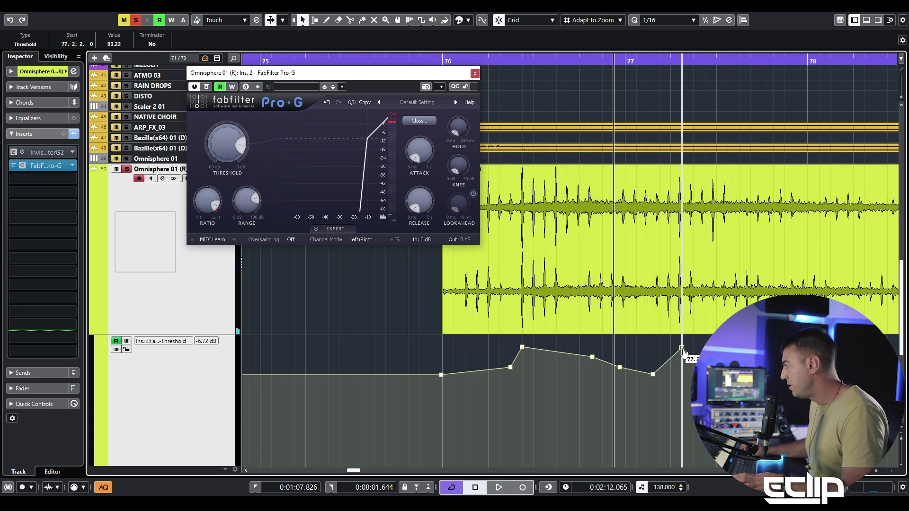
{"action": "key", "text": "space"}
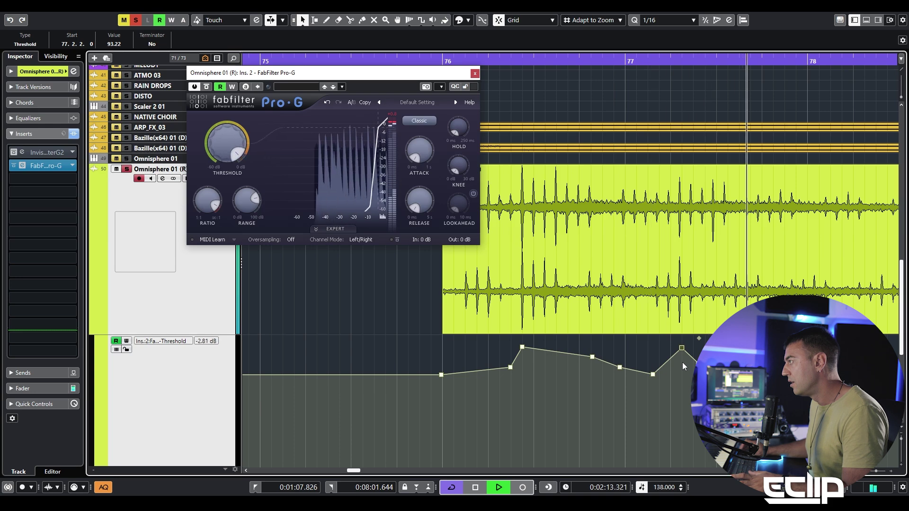
{"action": "key", "text": "space"}
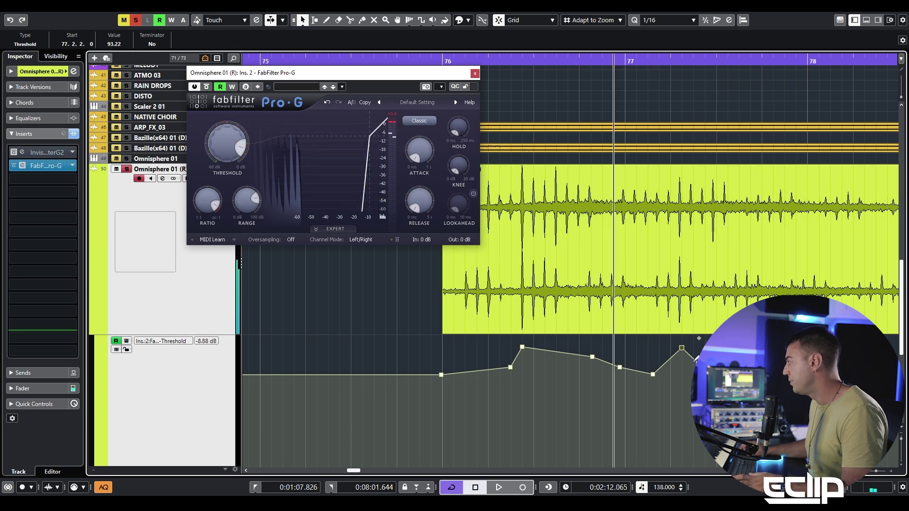
- Set threshold points of 76.84 at 77.2.3.10 and 95.29 at 77.3.4.54, auditioning the passage
{"action": "key", "text": "space"}
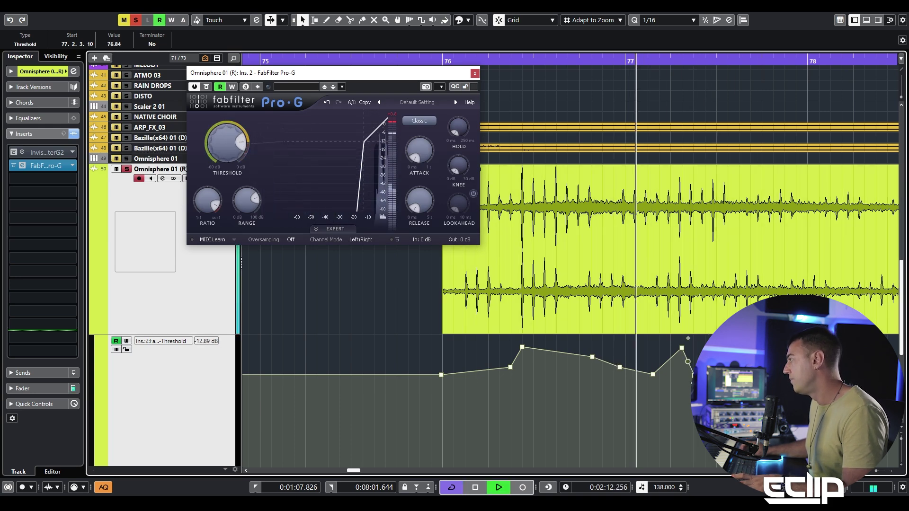
{"action": "key", "text": "space"}
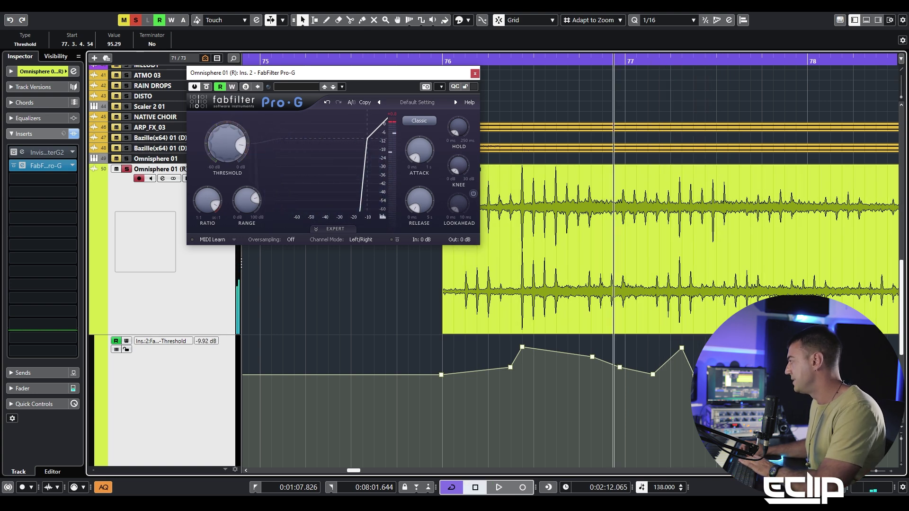
{"action": "key", "text": "space"}
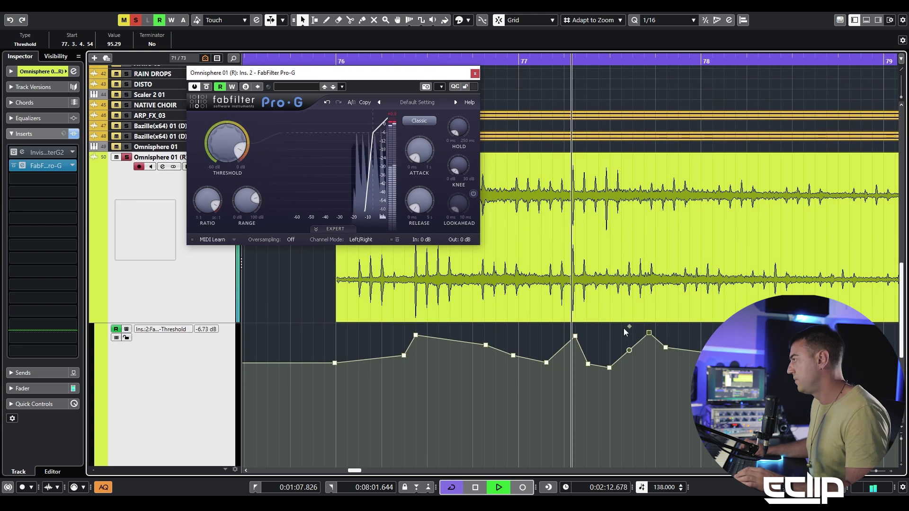
{"action": "key", "text": "space"}
- Audition the passage around 77.2 and raise the threshold point at 77.3.1.0 to 83.62
{"action": "left_click_drag", "start_coordinate": [512, 61], "coordinate": [575, 71]}
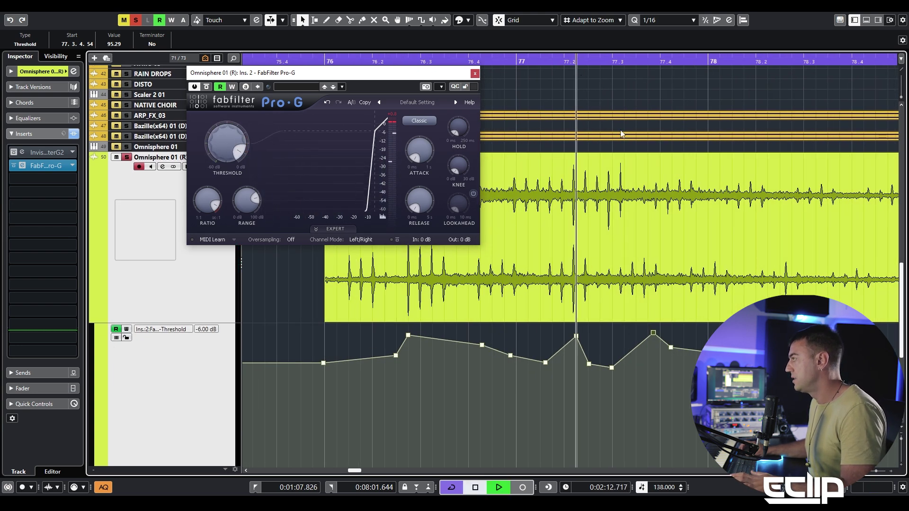
{"action": "key", "text": "space"}
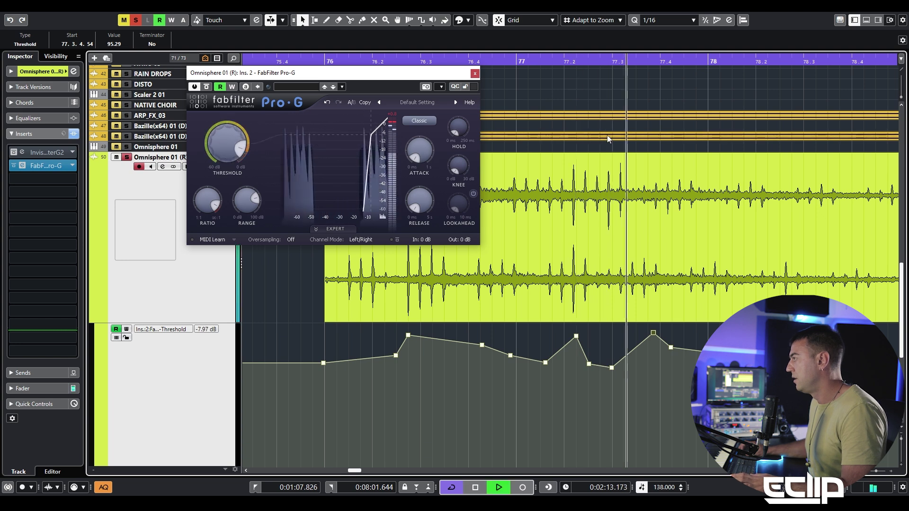
{"action": "key", "text": "space"}
{"action": "key", "text": "space"}
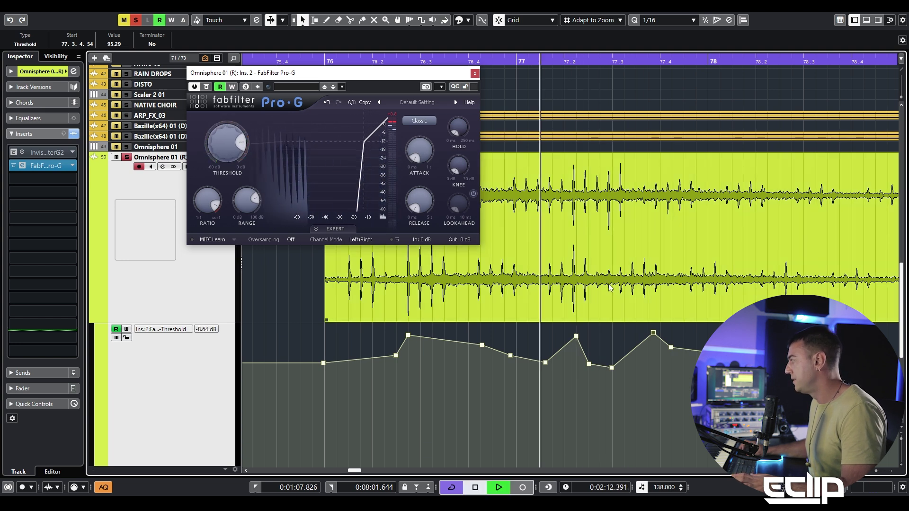
{"action": "key", "text": "space"}
{"action": "scroll", "coordinate": [615, 217], "scroll_direction": "up", "scroll_amount": 2}
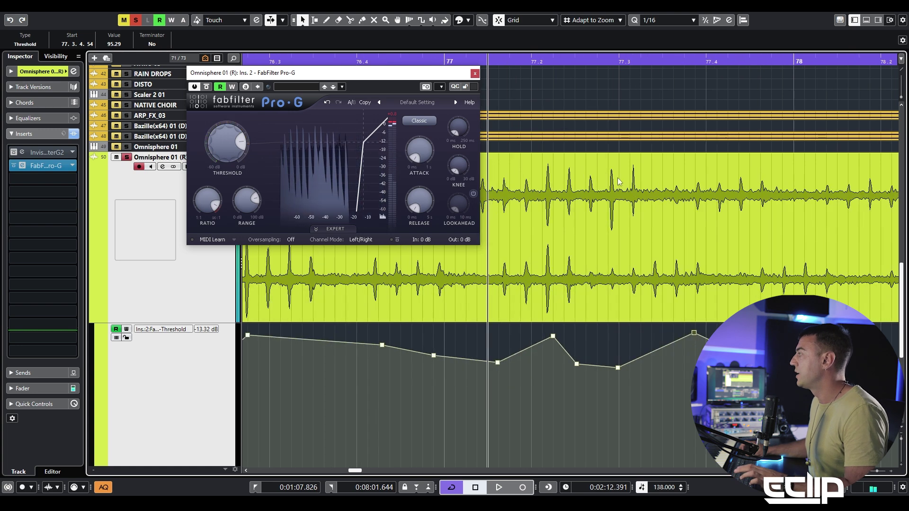
{"action": "left_click_drag", "start_coordinate": [620, 372], "coordinate": [615, 358]}
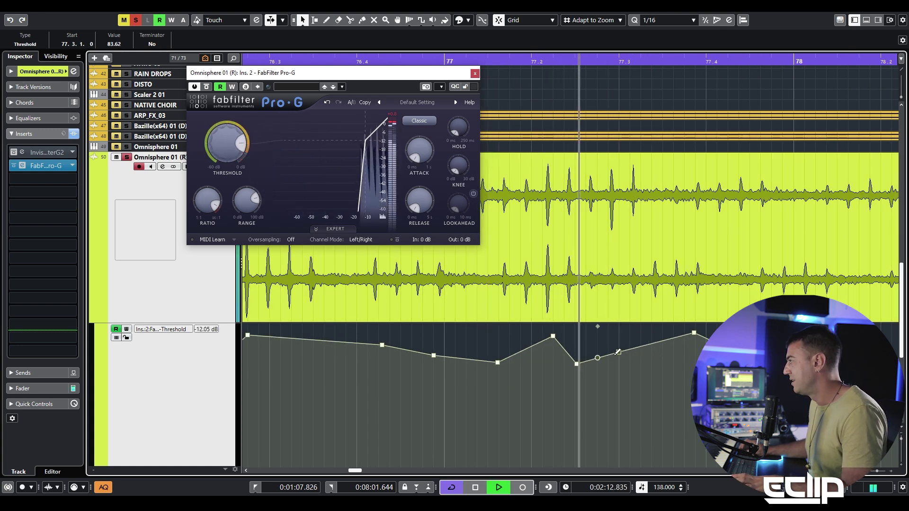
{"action": "key", "text": "space"}
- Lower the threshold point at 77.3.4.60 to 87.01 and audition the curve through bars 77 and 78
{"action": "left_click_drag", "start_coordinate": [694, 338], "coordinate": [692, 356]}
{"action": "key", "text": "g"}
{"action": "key", "text": "g"}
{"action": "key", "text": "g"}
{"action": "key", "text": "g"}
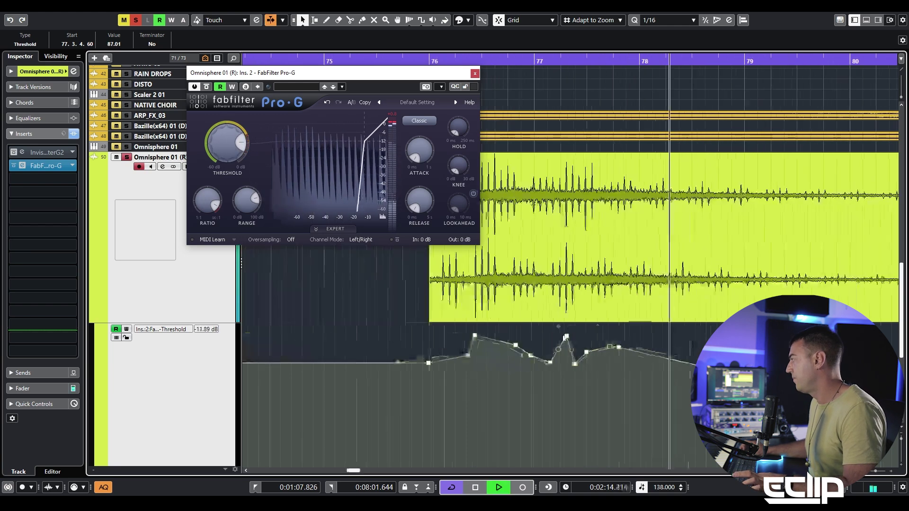
{"action": "key", "text": "space"}
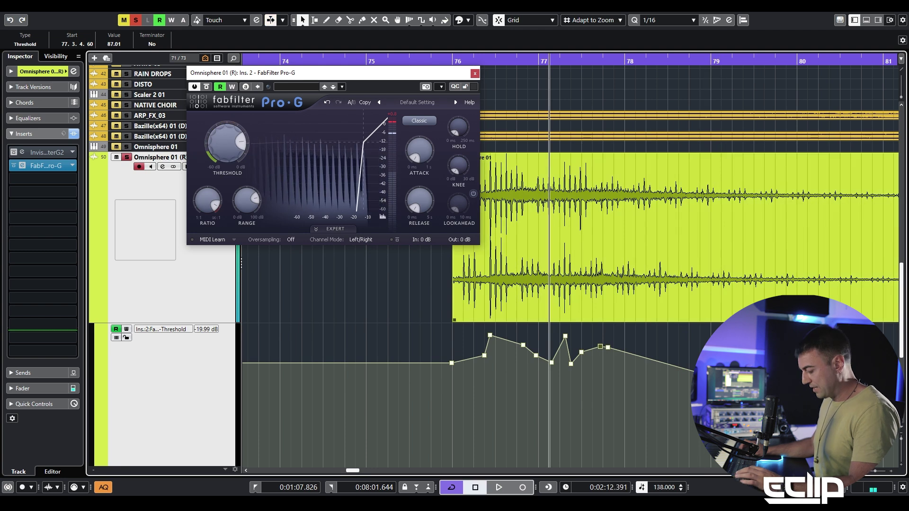
- Audition the edited threshold automation from bar 76 and again from mid-bar 76 to check the gating of the peaks
{"action": "key", "text": "space"}
{"action": "left_click", "coordinate": [172, 278]}
{"action": "key", "text": "space"}
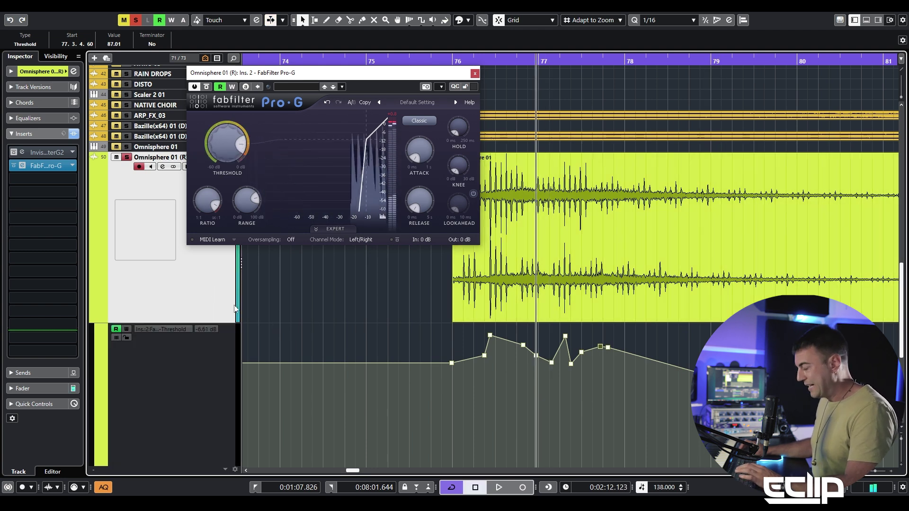
{"action": "key", "text": "KP_Subtract"}
{"action": "key", "text": "space"}
{"action": "left_click", "coordinate": [350, 310]}
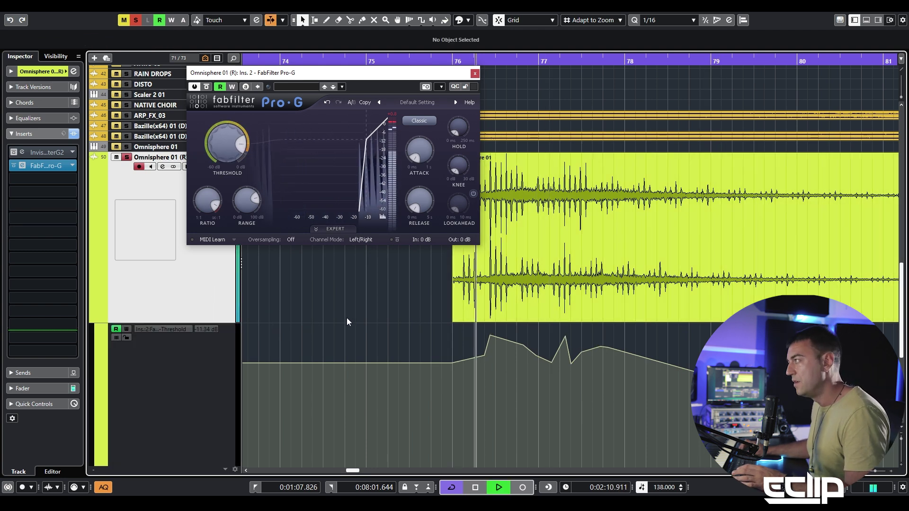
{"action": "key", "text": "space"}
{"action": "left_click", "coordinate": [506, 55]}
{"action": "key", "text": "space"}
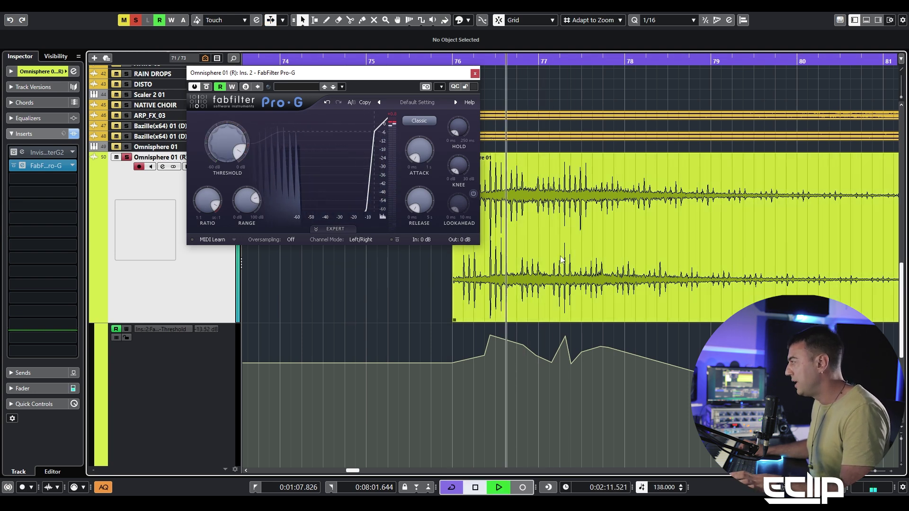
{"action": "key", "text": "space"}
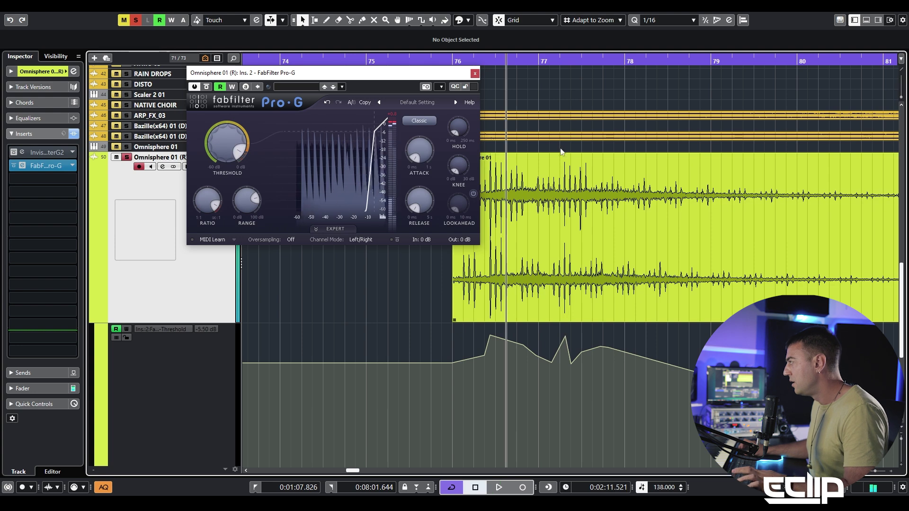
- Raise the threshold point at 77.1.3.0 to 82.20 and audition from just after bar 77
{"action": "scroll", "coordinate": [556, 115], "scroll_direction": "up", "scroll_amount": 3}
{"action": "left_click", "coordinate": [542, 61]}
{"action": "key", "text": "space"}
{"action": "key", "text": "space"}
{"action": "key", "text": "space"}
{"action": "key", "text": "space"}
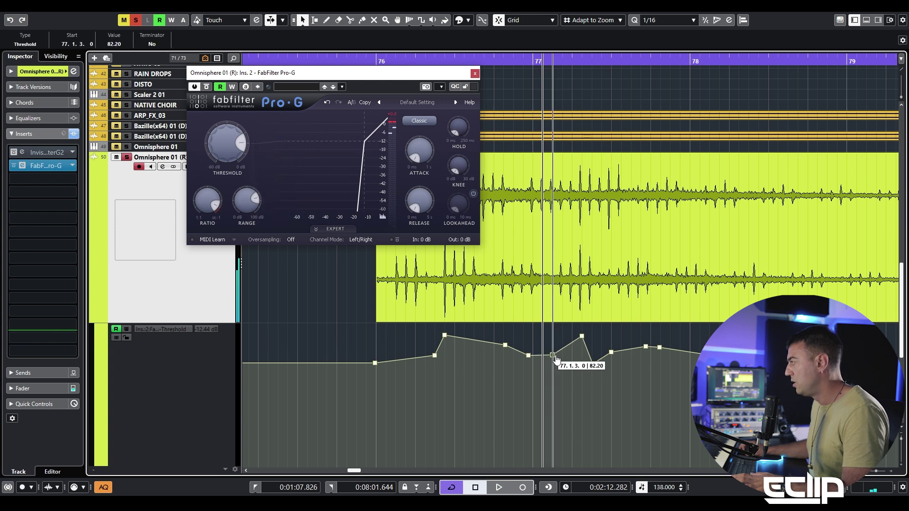
{"action": "key", "text": "space"}
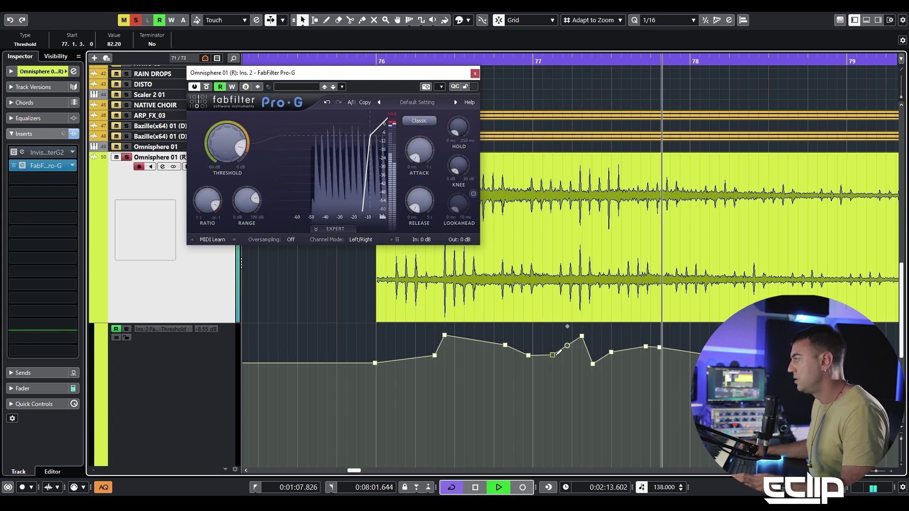
- Audition the gated Omnisphere 01 (R) clip from just after bar 77 and from the clip's start
{"action": "key", "text": "space"}
{"action": "key", "text": "b"}
{"action": "key", "text": "space"}
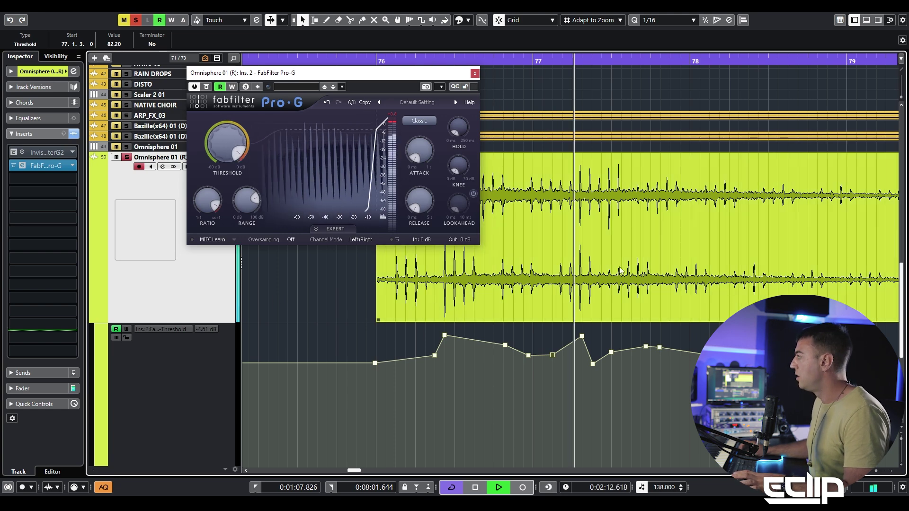
{"action": "scroll", "coordinate": [492, 267], "scroll_direction": "down", "scroll_amount": 5}
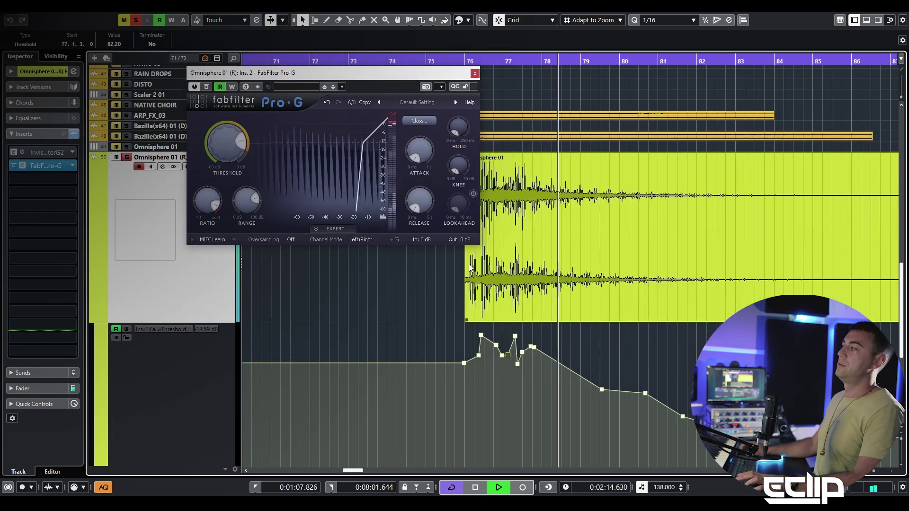
{"action": "key", "text": "space"}
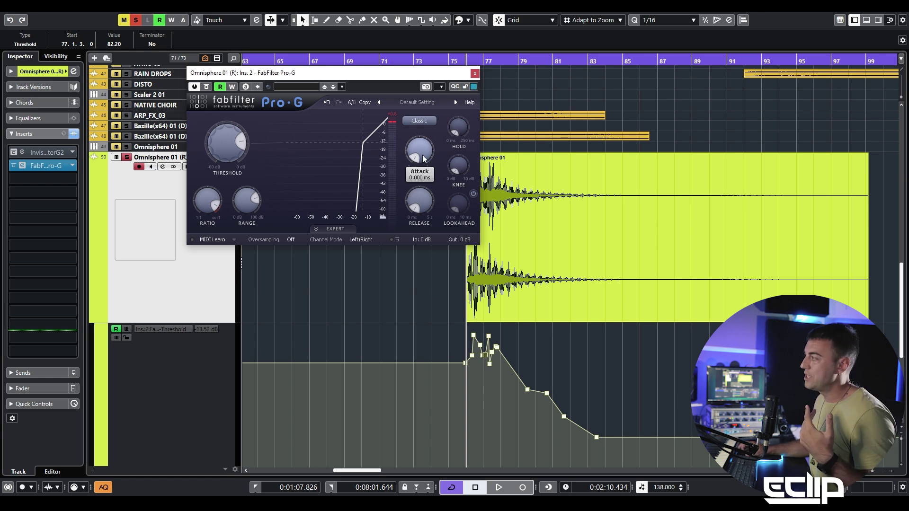
- Set the Pro-G gate's attack to 0.015 ms while auditioning the clip from bar 76
{"action": "key", "text": "space"}
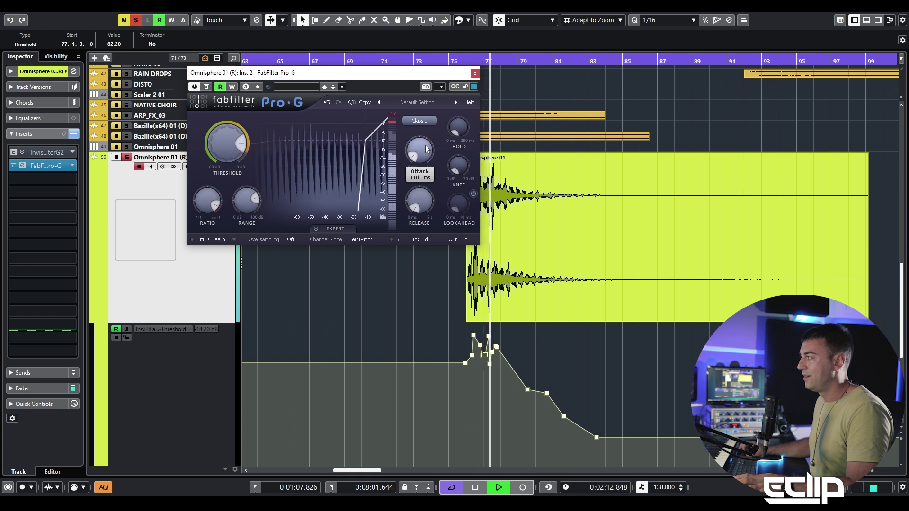
{"action": "key", "text": "space"}
{"action": "left_click", "coordinate": [486, 254]}
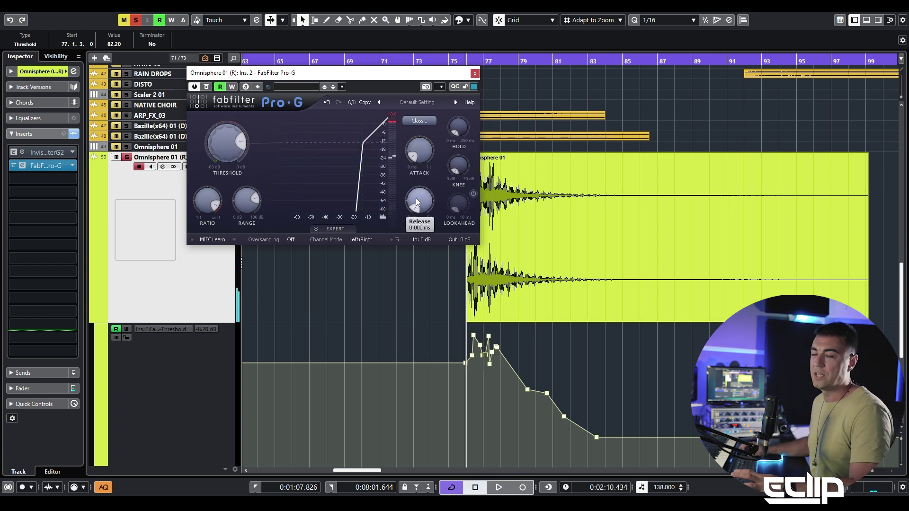
{"action": "mouse_move", "coordinate": [459, 132]}
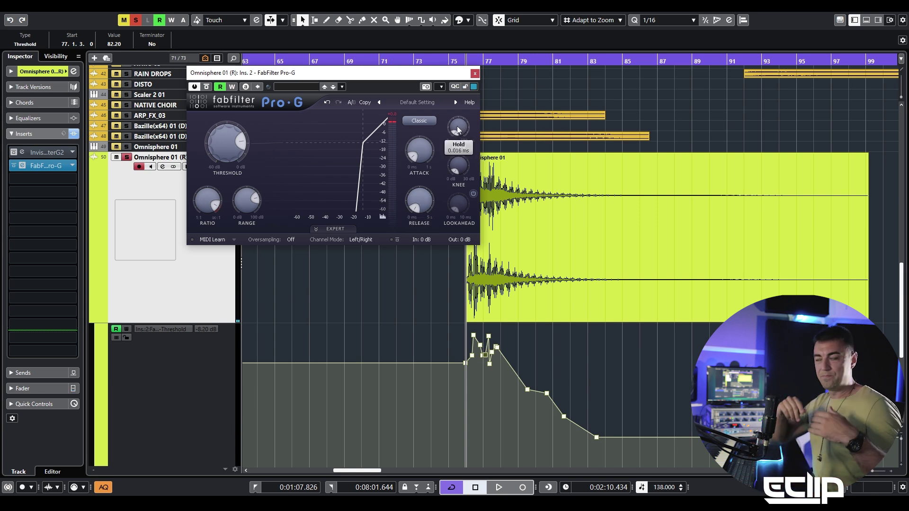
- Increase the Pro-G gate's hold to 5.536 ms, reduce it to 1.730 ms and audition the clip from bar 76
{"action": "key", "text": "space"}
{"action": "left_click_drag", "start_coordinate": [457, 127], "coordinate": [462, 113]}
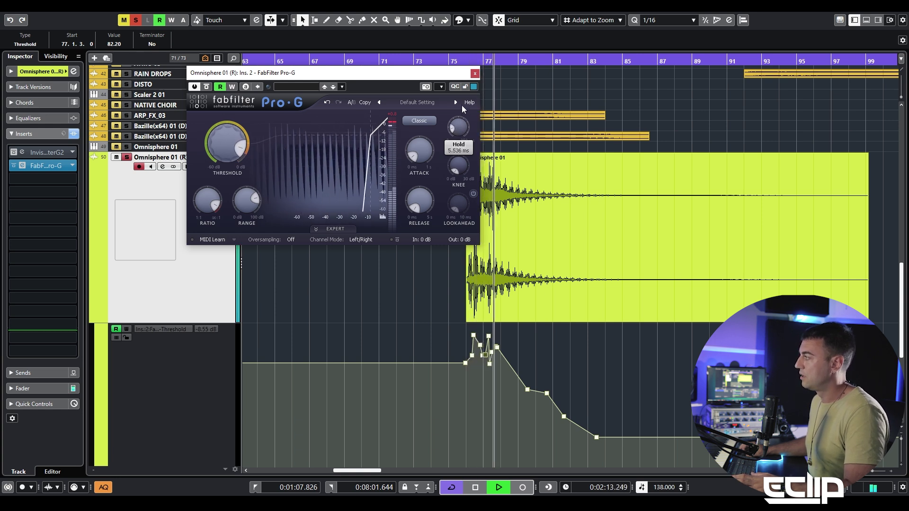
{"action": "key", "text": "space"}
{"action": "key", "text": "space"}
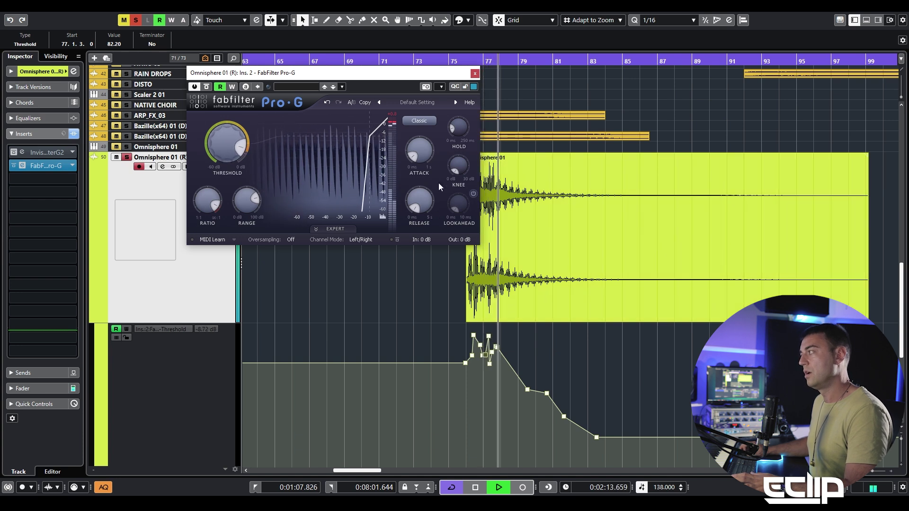
{"action": "key", "text": "space"}
{"action": "mouse_move", "coordinate": [463, 128]}
{"action": "key", "text": "space"}
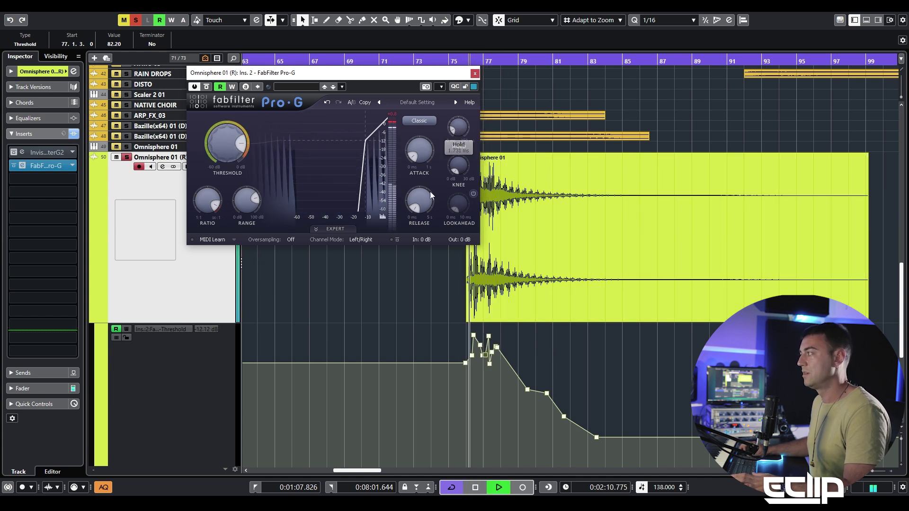
- Set the Pro-G gate's release to 25.59 ms and audition the clip again from bar 76
{"action": "mouse_move", "coordinate": [425, 189]}
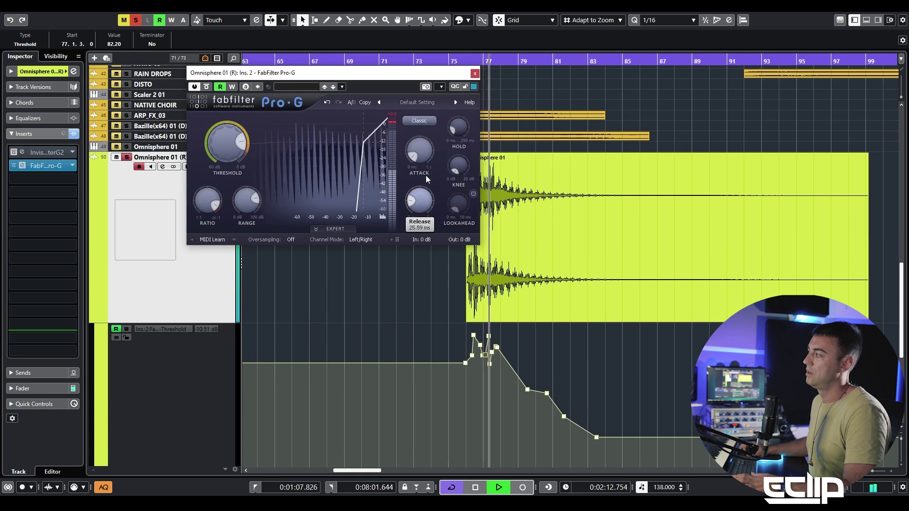
{"action": "left_click", "coordinate": [511, 196]}
{"action": "key", "text": "space"}
{"action": "key", "text": "space"}
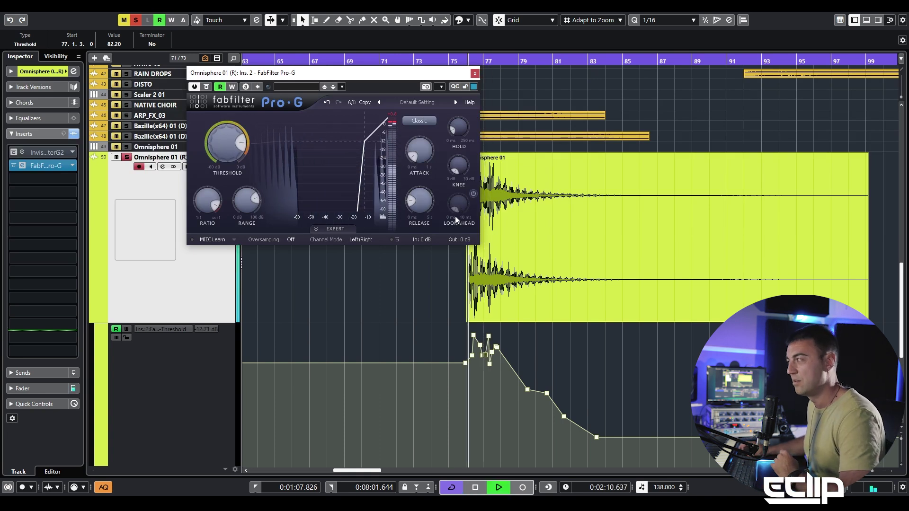
{"action": "mouse_move", "coordinate": [460, 240]}
{"action": "key", "text": "space"}
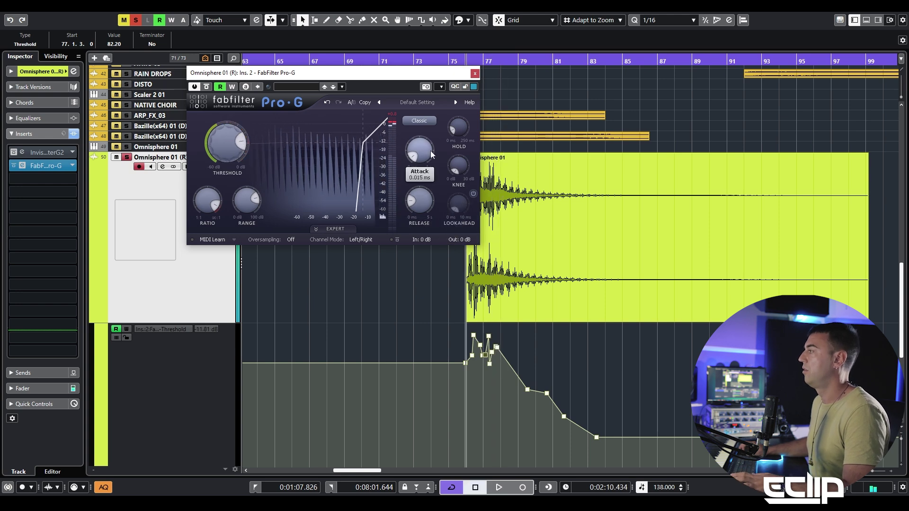
{"action": "mouse_move", "coordinate": [406, 163]}
- Load the RC 24 reverb after Pro-G with its mix at 28.0 %, audition it and close both plug-in windows
{"action": "left_click", "coordinate": [49, 179]}
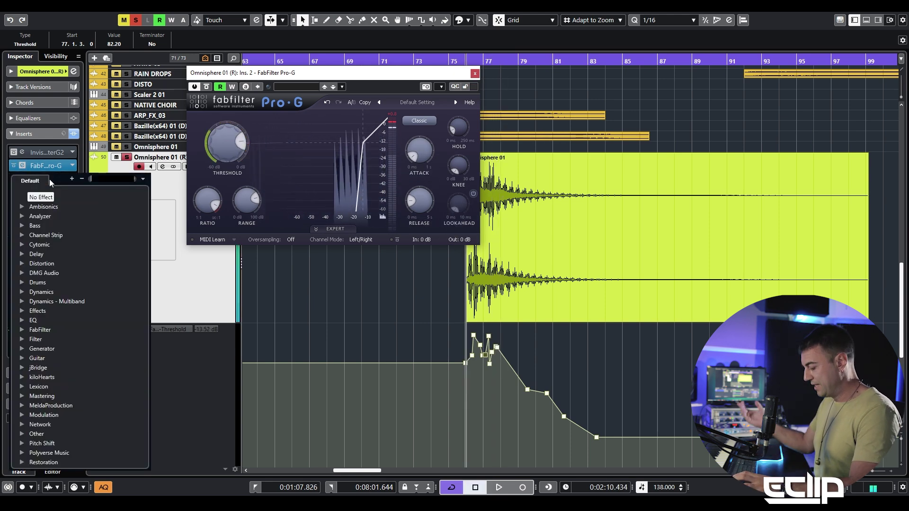
{"action": "type", "text": "rc24"}
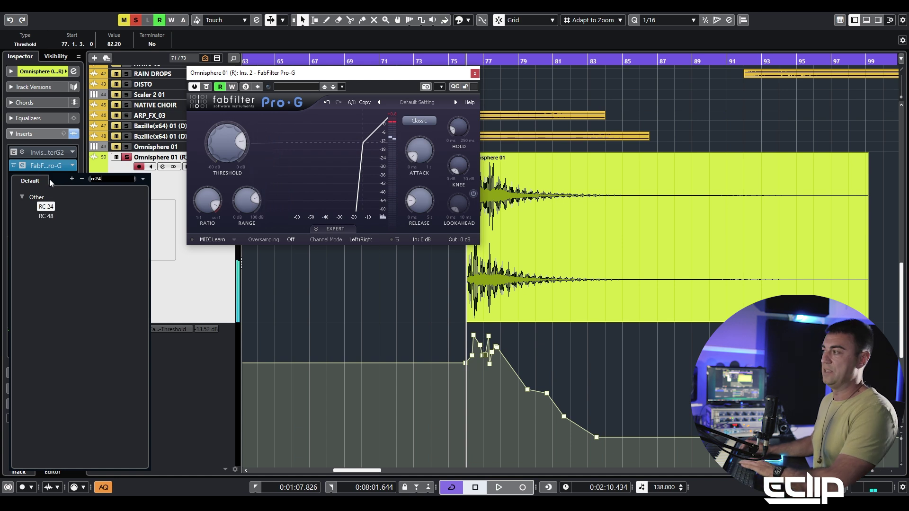
{"action": "left_click", "coordinate": [46, 207]}
{"action": "key", "text": "space"}
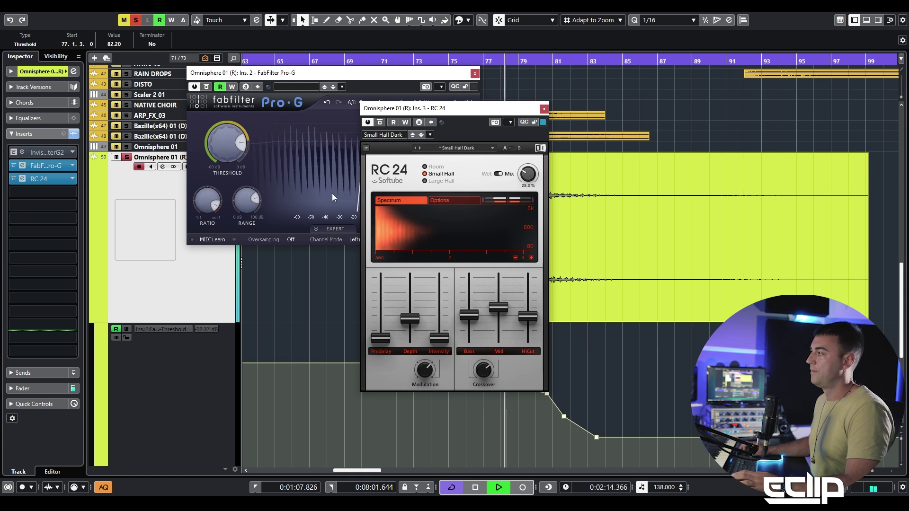
{"action": "left_click", "coordinate": [475, 73]}
{"action": "key", "text": "space"}
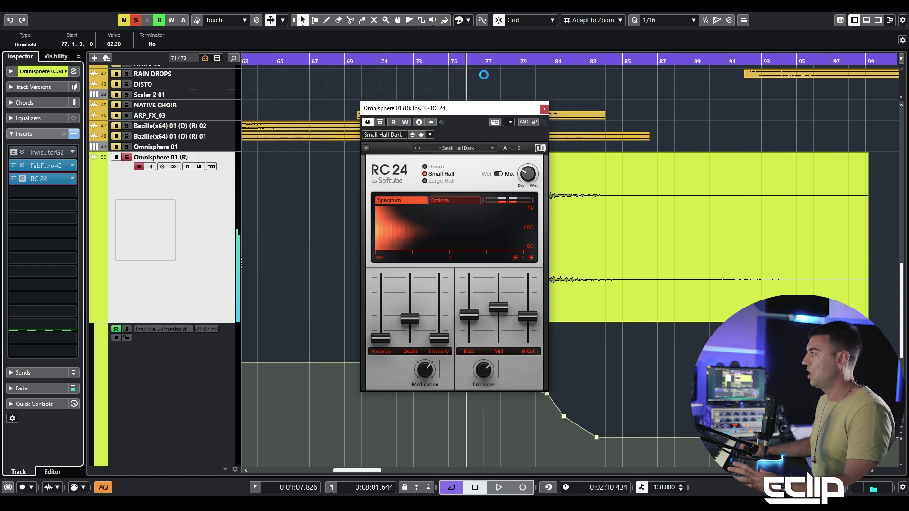
{"action": "left_click", "coordinate": [545, 109]}
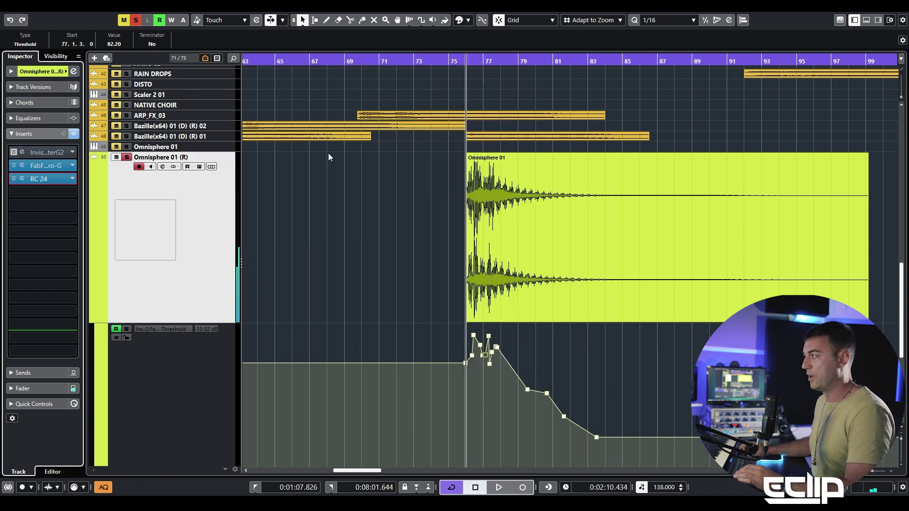
- Compare the Omnisphere 01 (R) clip with all its inserts bypassed and with them active again
{"action": "left_click", "coordinate": [73, 134]}
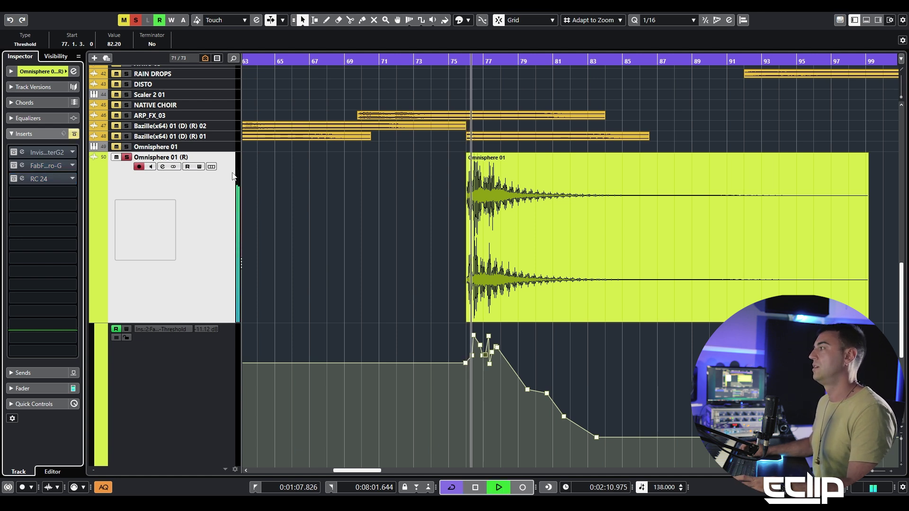
{"action": "key", "text": "space"}
{"action": "left_click", "coordinate": [73, 134]}
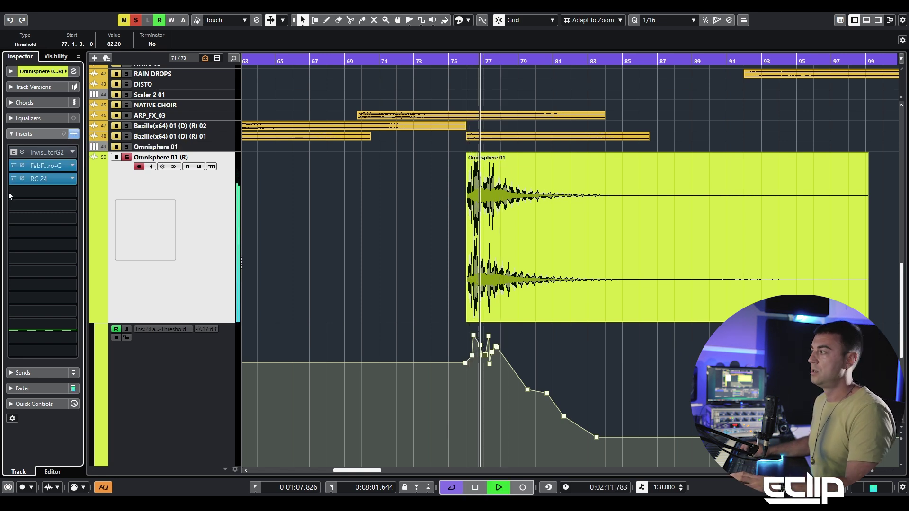
- Raise the mid decay of the RC 24 reverb slightly while the clip plays and close its window
{"action": "left_click", "coordinate": [23, 178]}
{"action": "left_click_drag", "start_coordinate": [498, 308], "coordinate": [498, 300]}
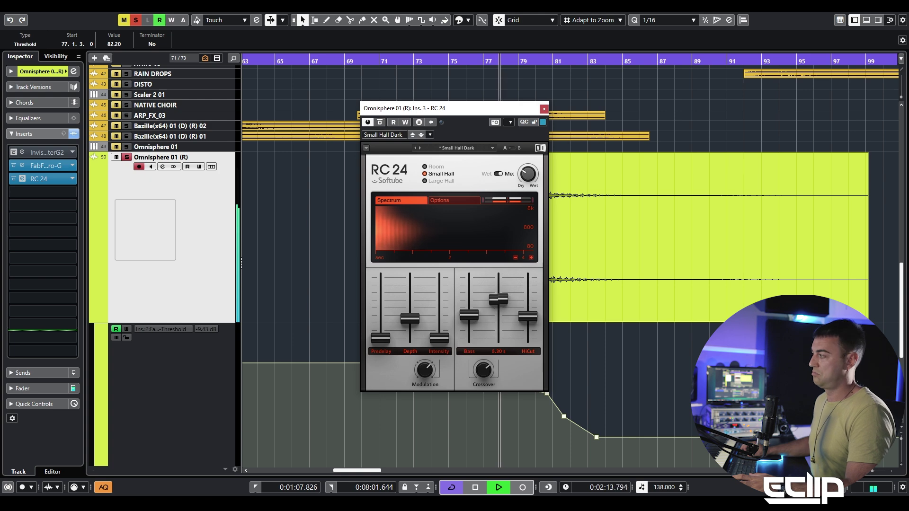
{"action": "left_click", "coordinate": [544, 109]}
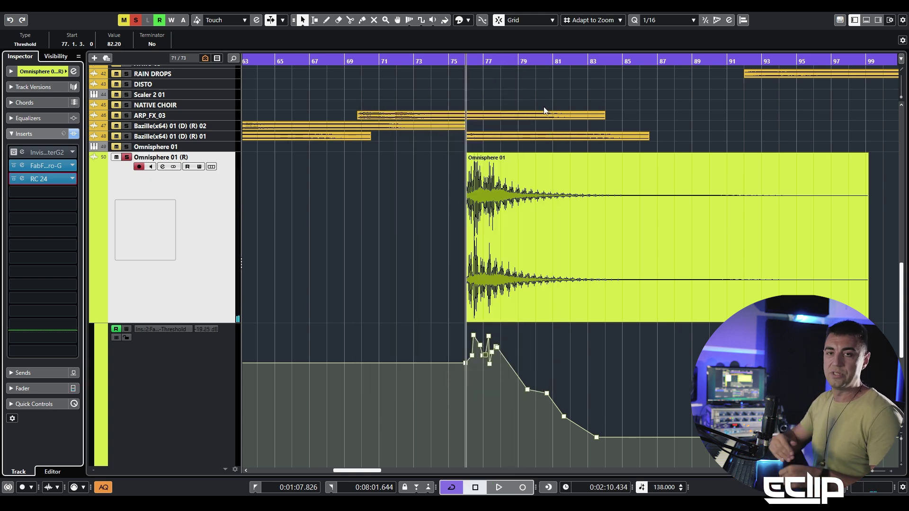
- Collapse the enlarged Omnisphere 01 (R) track, turn off its solo and bypass its inserts
{"action": "key", "text": "z"}
{"action": "left_click", "coordinate": [127, 318]}
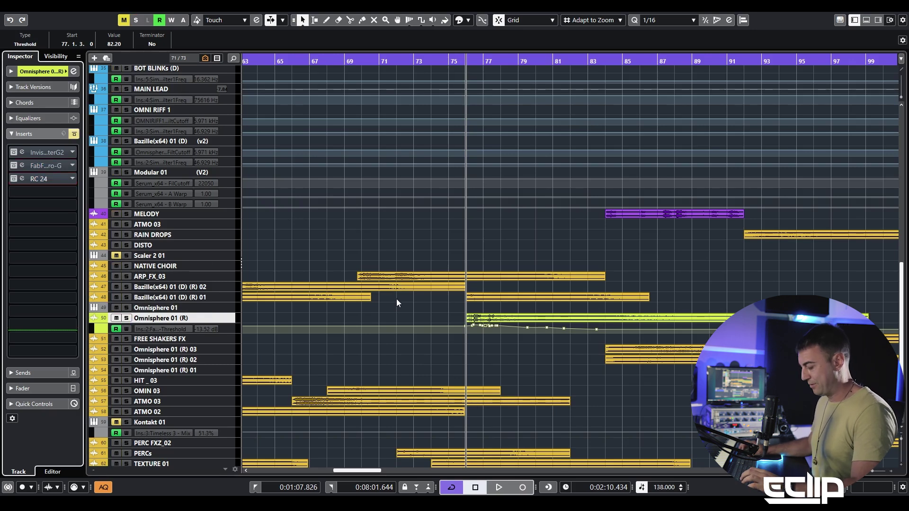
{"action": "key", "text": "shift+h"}
{"action": "key", "text": "shift+h"}
- Solo and enlarge the ARP_FX_03 track, audition its clip and turn the solo off
{"action": "left_click", "coordinate": [432, 311]}
{"action": "left_click", "coordinate": [199, 163]}
{"action": "key", "text": "s"}
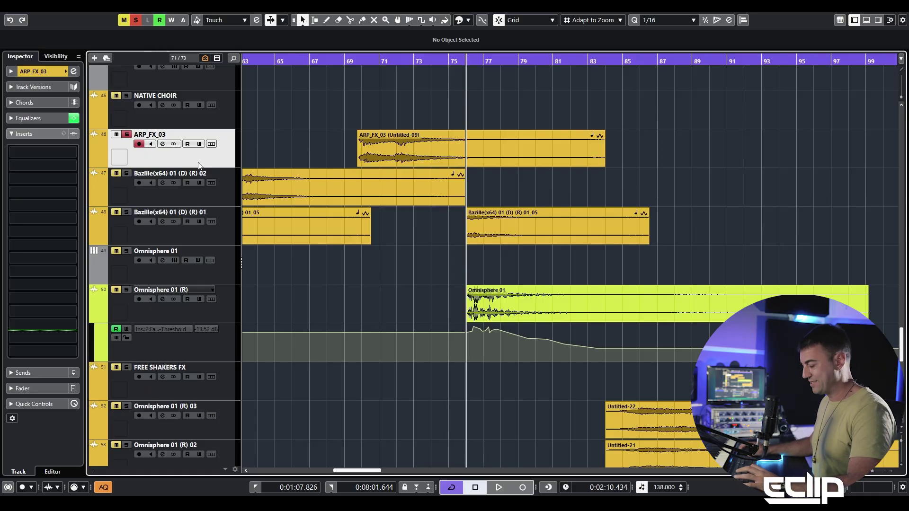
{"action": "key", "text": "b"}
{"action": "key", "text": "z"}
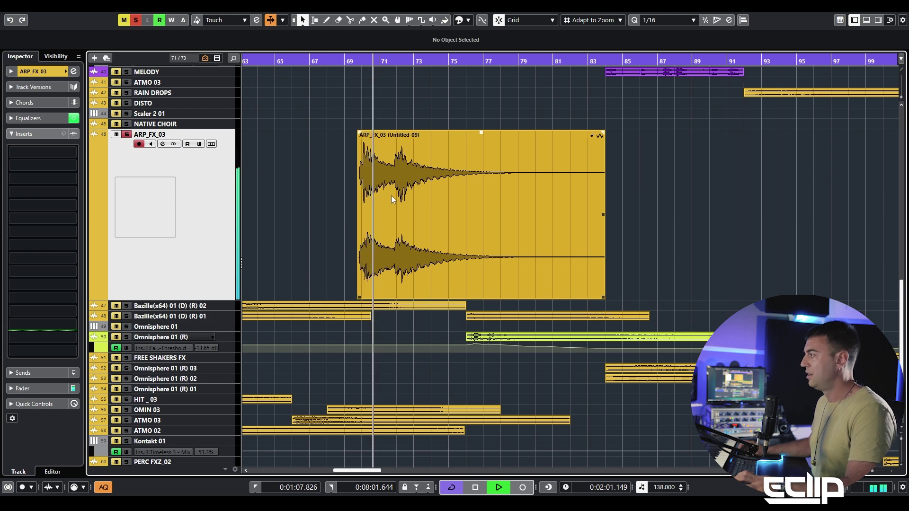
{"action": "key", "text": "space"}
{"action": "key", "text": "s"}
- Solo and enlarge the Bazille(x64) 01 (D) (R) 02 track, audition its clip from bar 60 and collapse the track
{"action": "right_click", "coordinate": [212, 307]}
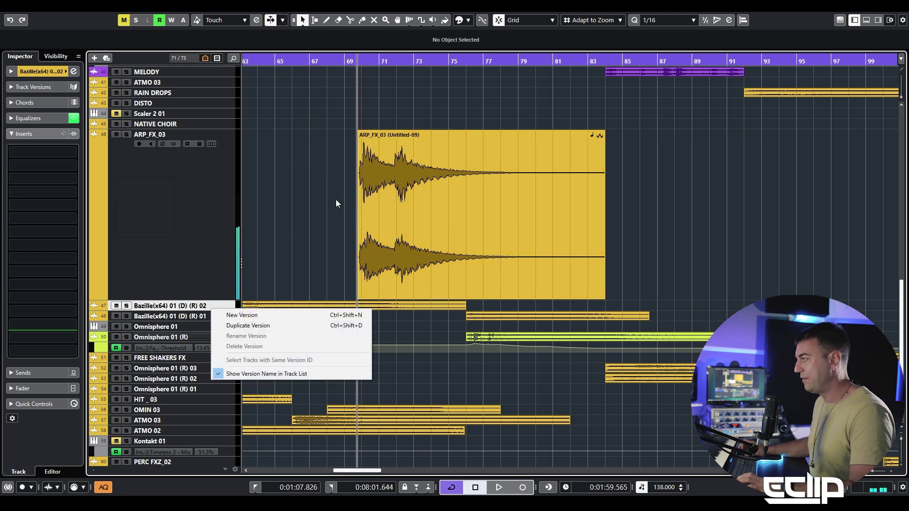
{"action": "left_click", "coordinate": [300, 259]}
{"action": "left_click_drag", "start_coordinate": [316, 226], "coordinate": [476, 186]}
{"action": "key", "text": "z"}
{"action": "key", "text": "b"}
{"action": "key", "text": "s"}
{"action": "key", "text": "space"}
{"action": "scroll", "coordinate": [472, 211], "scroll_direction": "down", "scroll_amount": 5}
{"action": "key", "text": "space"}
{"action": "key", "text": "z"}
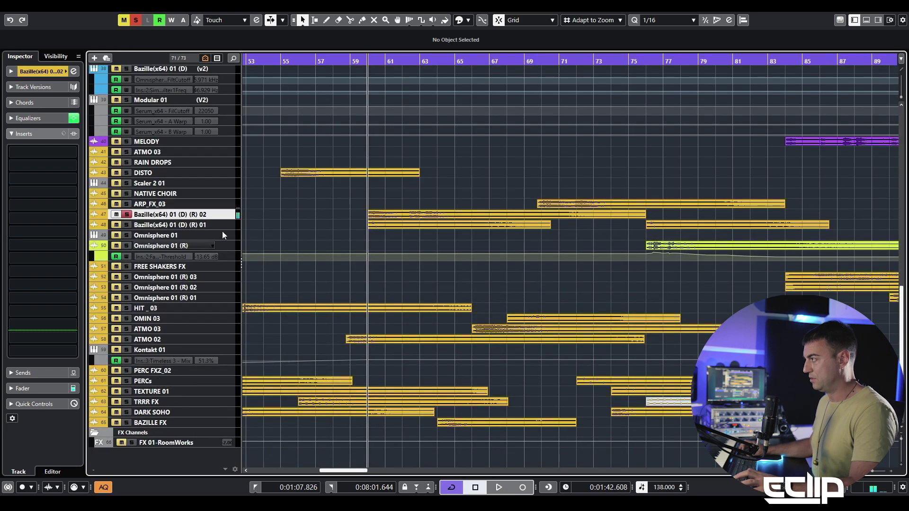
- Unsolo the Bazille track, then solo and enlarge ATMO 03 and audition its clip from bar 66
{"action": "left_click", "coordinate": [147, 329]}
{"action": "left_click", "coordinate": [126, 214]}
{"action": "key", "text": "s"}
{"action": "key", "text": "alt+z"}
{"action": "key", "text": "b"}
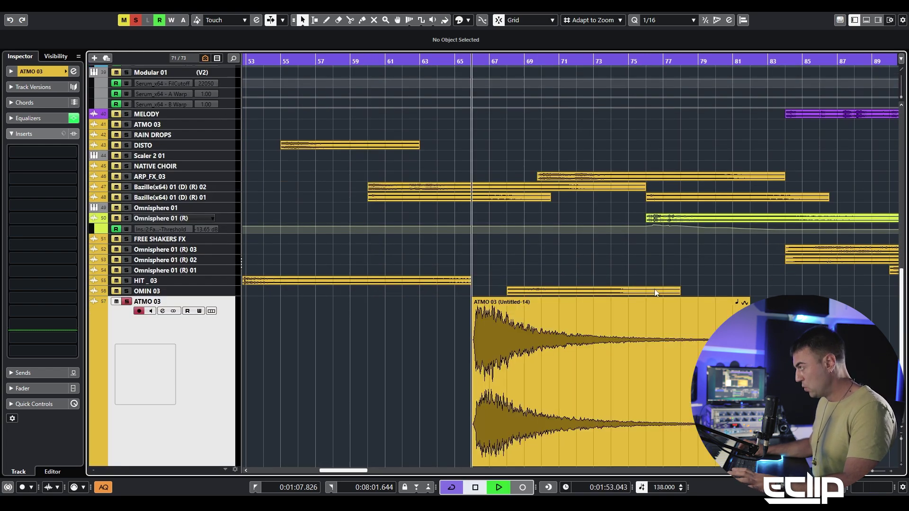
{"action": "key", "text": "space"}
{"action": "key", "text": "space"}
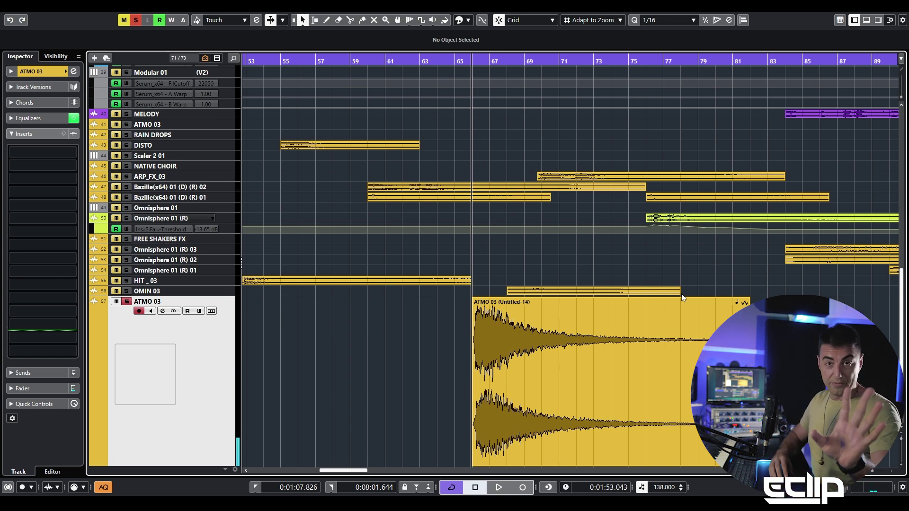
- Load kHs Trance Gate into the first insert slot of the ATMO 03 track
{"action": "left_click", "coordinate": [53, 150]}
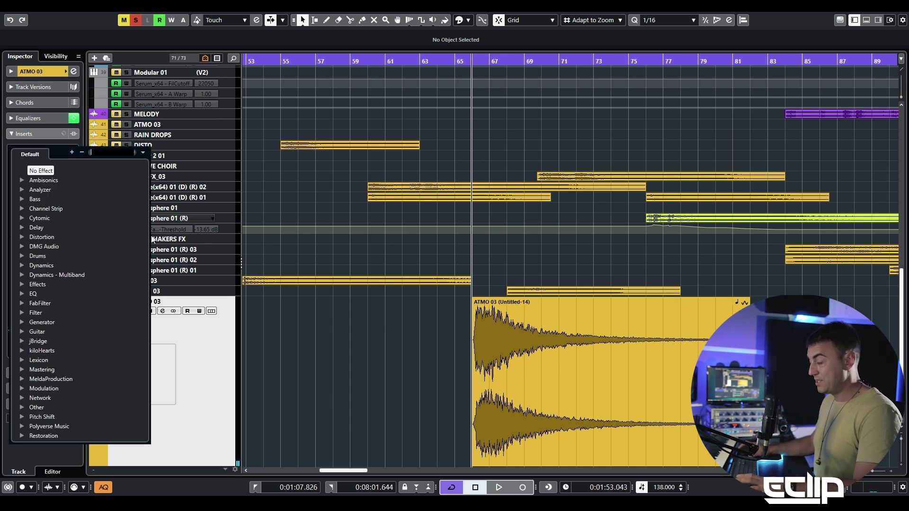
{"action": "type", "text": "trans"}
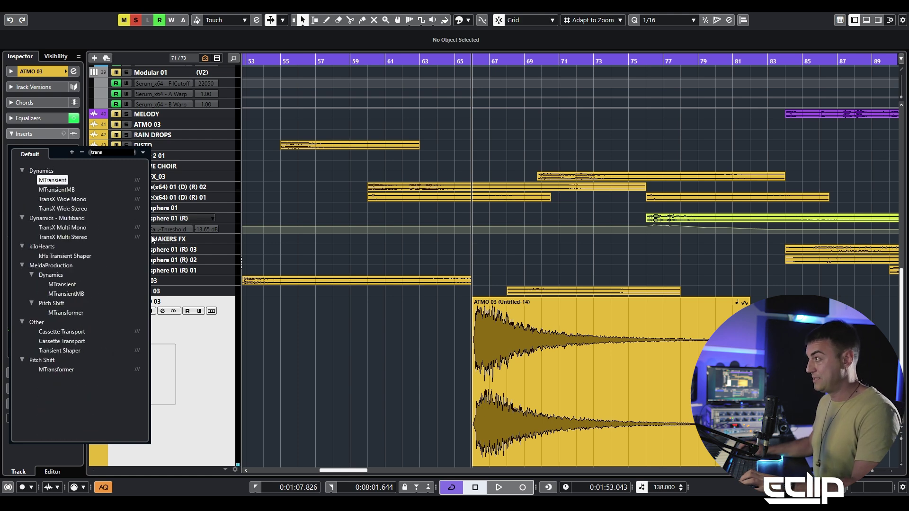
{"action": "key", "text": "BackSpace"}
{"action": "type", "text": "c"}
{"action": "left_click", "coordinate": [59, 182]}
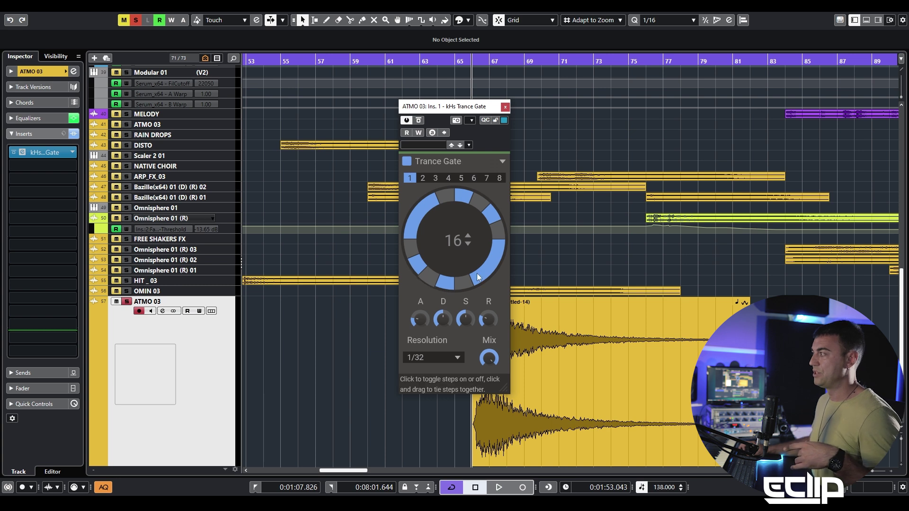
- Keep the Trance Gate pattern at 16 steps and split its tied steps so that every other step is on
{"action": "left_click", "coordinate": [468, 244]}
{"action": "left_click", "coordinate": [468, 244]}
{"action": "left_click", "coordinate": [468, 236]}
{"action": "left_click", "coordinate": [468, 236]}
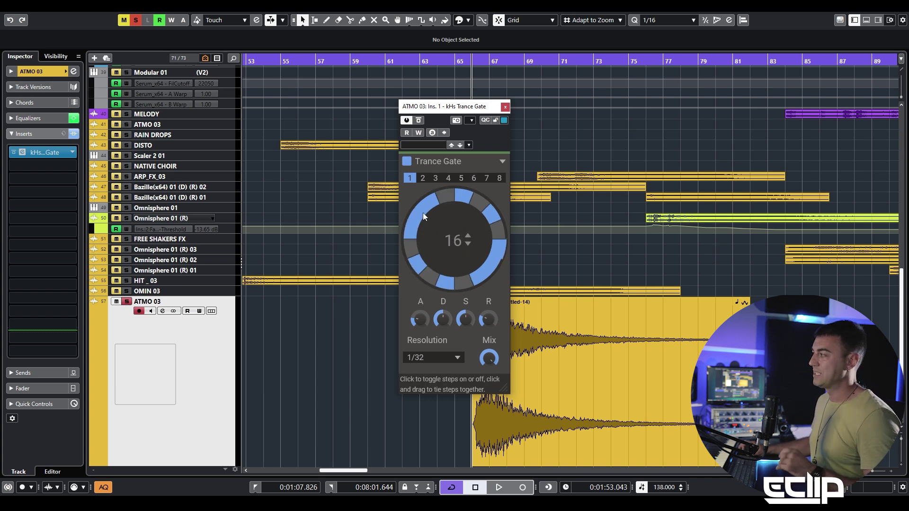
{"action": "left_click", "coordinate": [491, 266]}
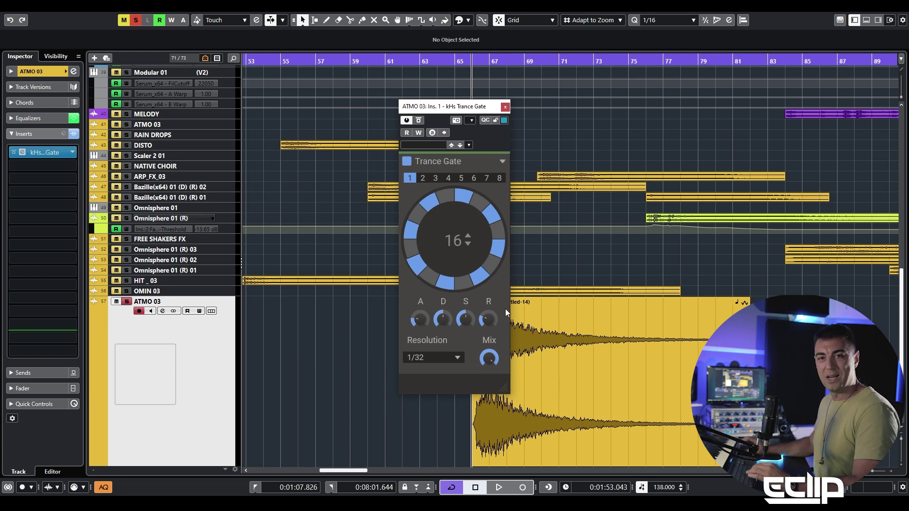
- Shape the Trance Gate envelope with minimum attack, minimum sustain and a longer release while auditioning ATMO 03 from bar 66
{"action": "key", "text": "space"}
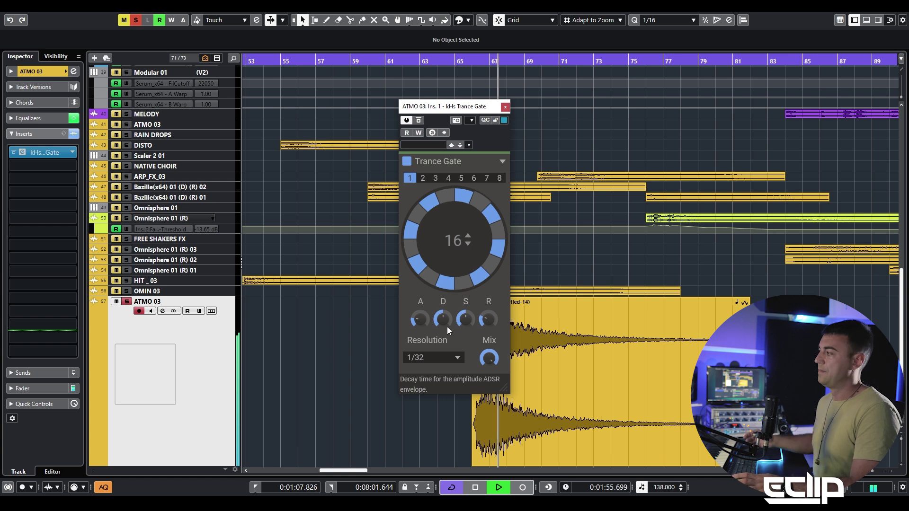
{"action": "key", "text": "space"}
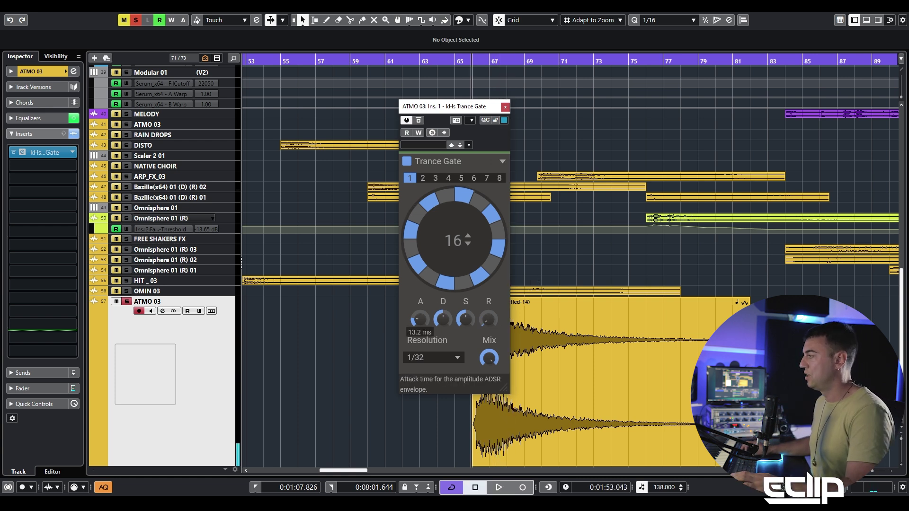
{"action": "key", "text": "space"}
{"action": "left_click_drag", "start_coordinate": [444, 319], "coordinate": [465, 356]}
{"action": "key", "text": "space"}
{"action": "key", "text": "space"}
{"action": "left_click_drag", "start_coordinate": [488, 320], "coordinate": [488, 269]}
{"action": "key", "text": "space"}
{"action": "key", "text": "space"}
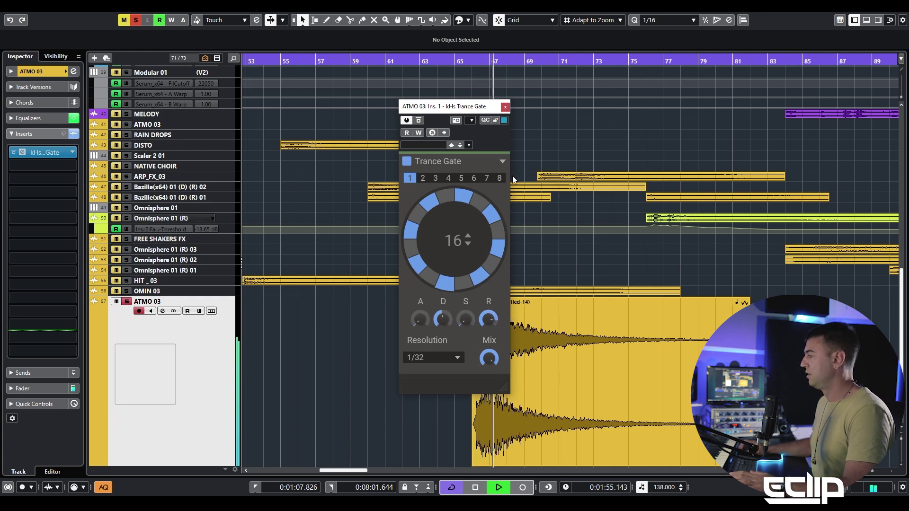
- Turn on step 12 of the Trance Gate pattern, toggle step 16 on and off, and audition the clip
{"action": "key", "text": "space"}
{"action": "left_click", "coordinate": [410, 254]}
{"action": "key", "text": "space"}
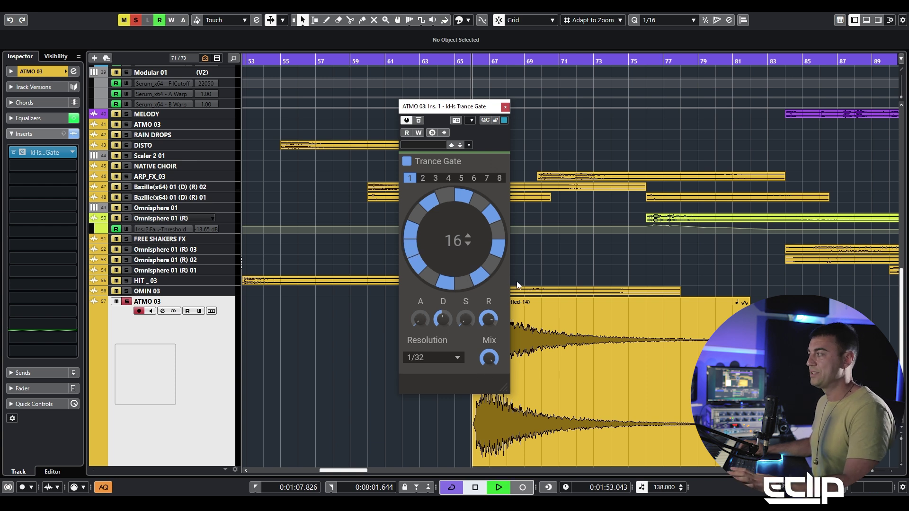
{"action": "left_click", "coordinate": [446, 195]}
{"action": "left_click", "coordinate": [442, 197]}
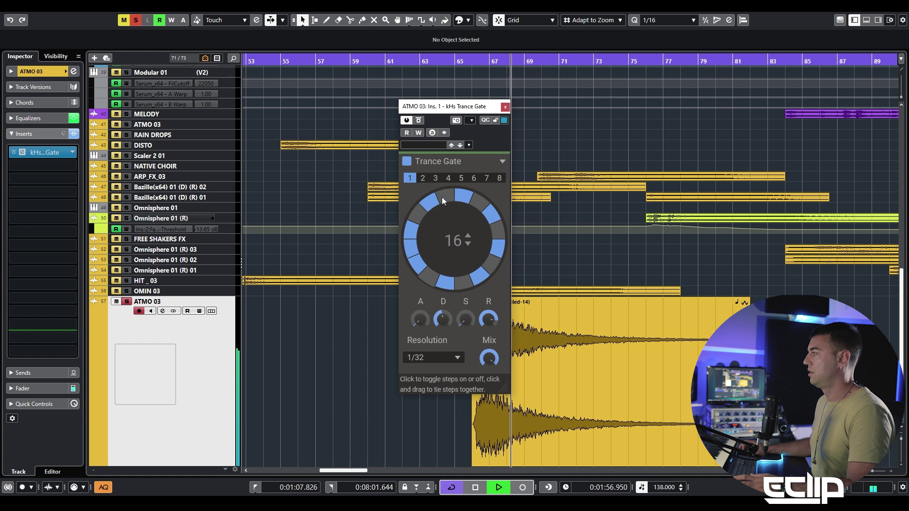
- Tie the first three steps of the Trance Gate pattern into one long gate while the clip plays
{"action": "left_click", "coordinate": [463, 194]}
{"action": "left_click_drag", "start_coordinate": [468, 195], "coordinate": [482, 204]}
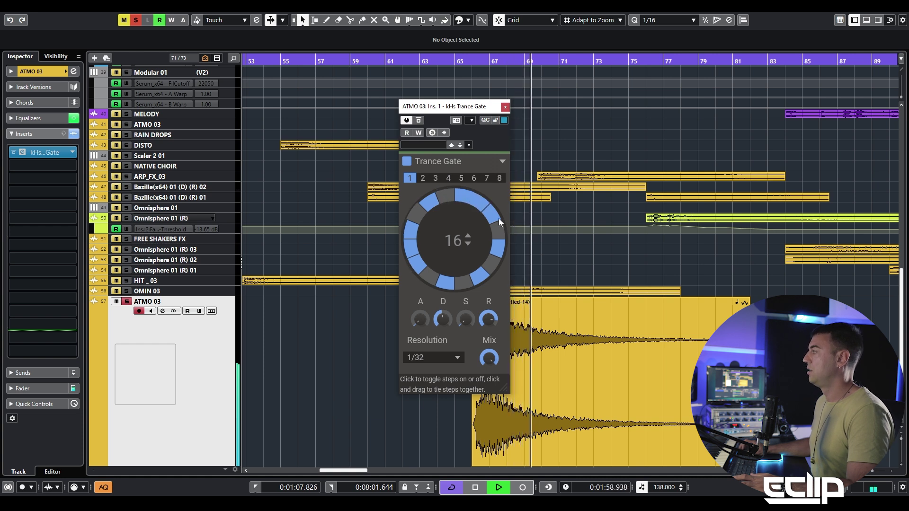
{"action": "left_click", "coordinate": [489, 215]}
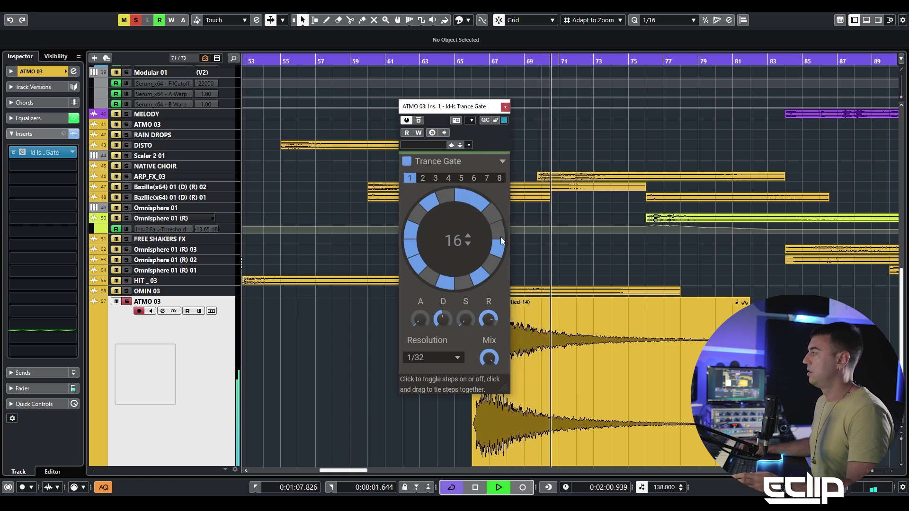
{"action": "left_click", "coordinate": [479, 203]}
{"action": "left_click_drag", "start_coordinate": [462, 197], "coordinate": [491, 207]}
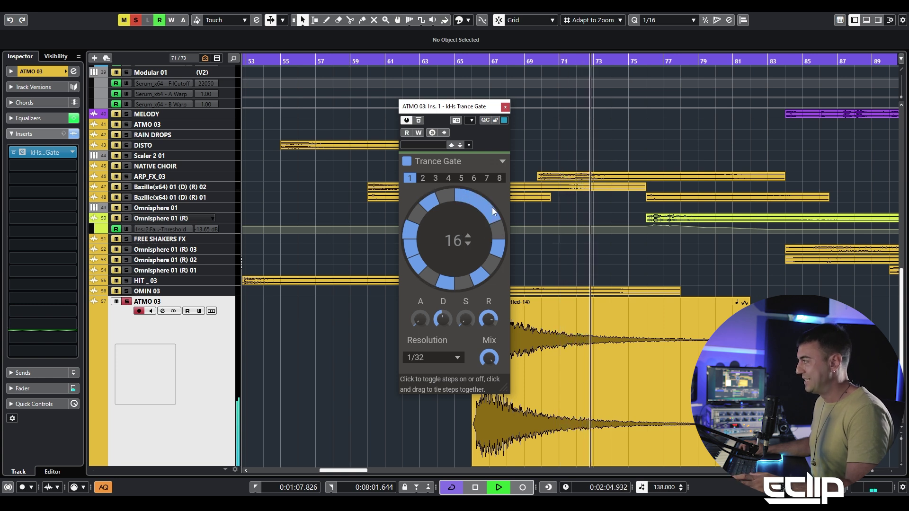
- Switch off the opening steps of the pattern and retie the first three for comparison while auditioning ATMO 03 from bar 66
{"action": "key", "text": "space"}
{"action": "key", "text": "space"}
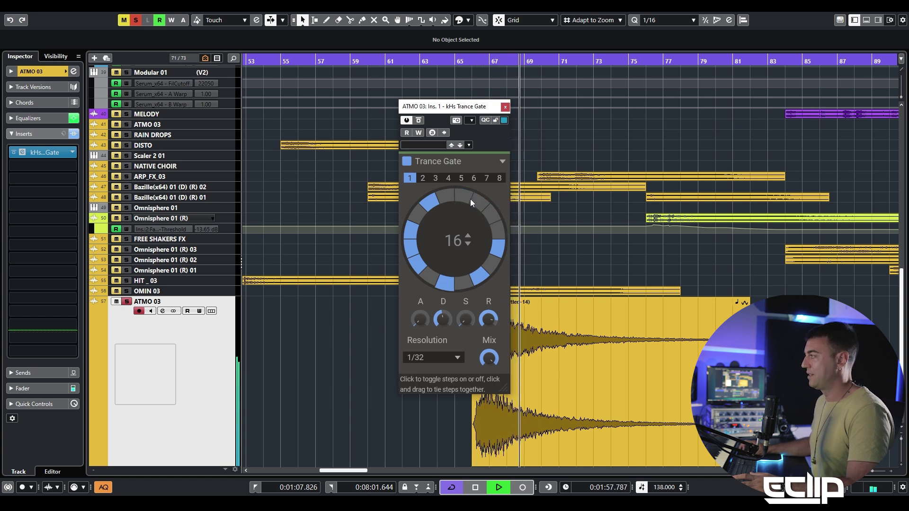
{"action": "key", "text": "space"}
{"action": "key", "text": "space"}
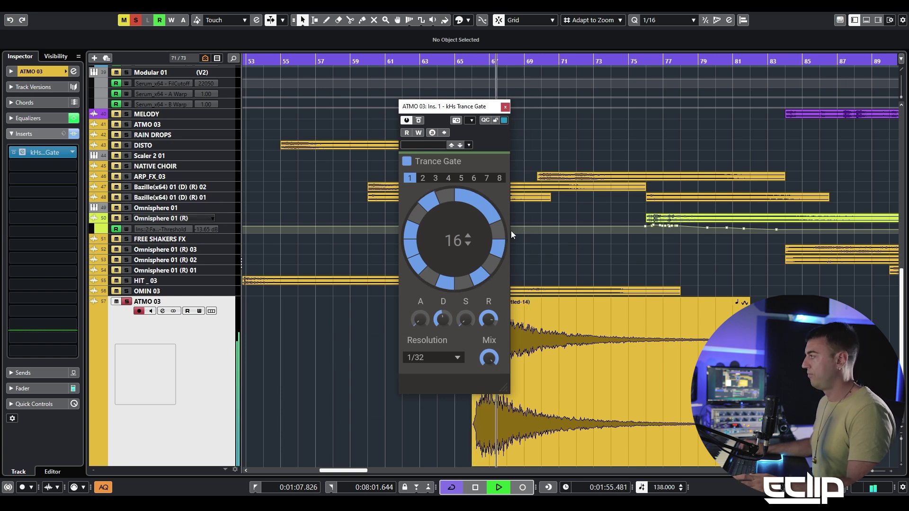
{"action": "left_click", "coordinate": [460, 196]}
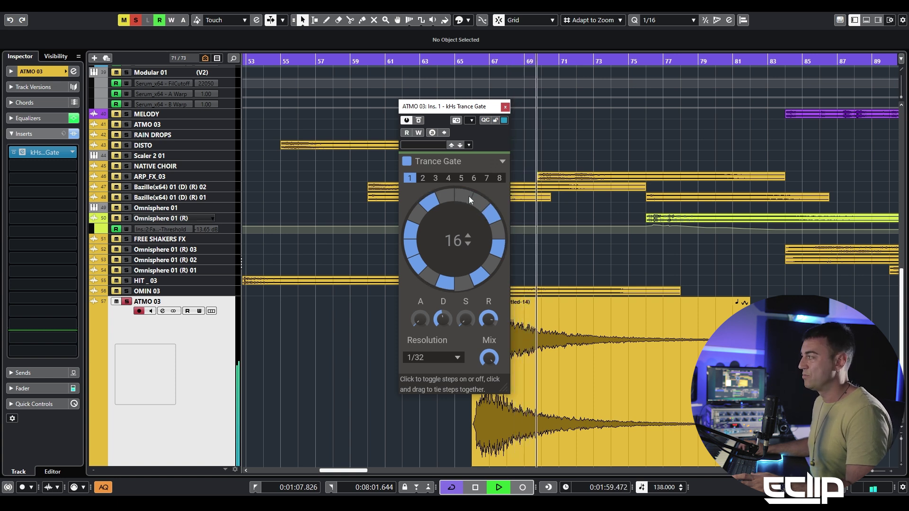
{"action": "left_click_drag", "start_coordinate": [473, 194], "coordinate": [502, 219]}
{"action": "key", "text": "space"}
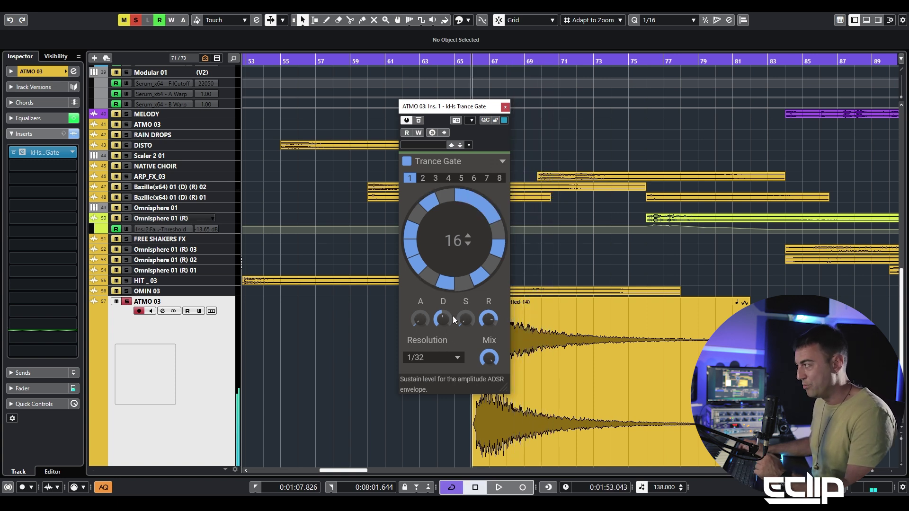
- Raise the Trance Gate sustain and shorten its release while the clip plays
{"action": "mouse_move", "coordinate": [464, 320]}
{"action": "key", "text": "space"}
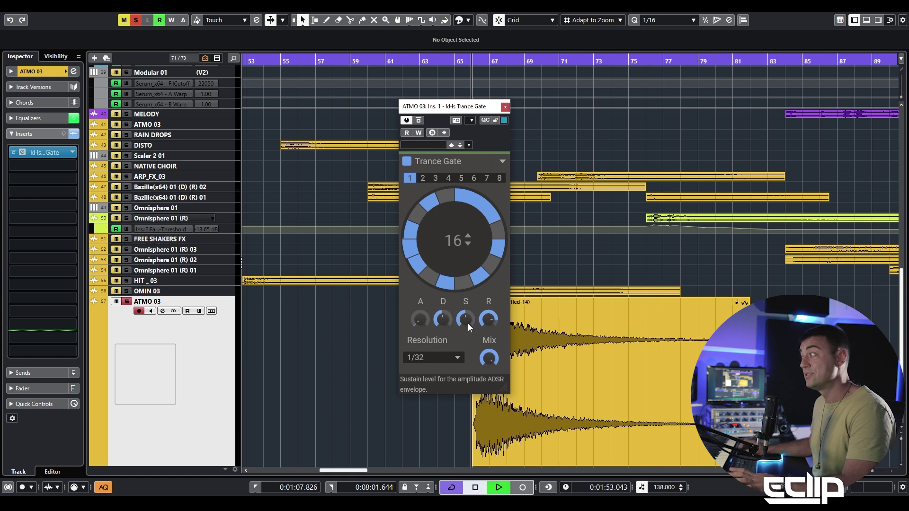
{"action": "left_click_drag", "start_coordinate": [481, 325], "coordinate": [481, 348]}
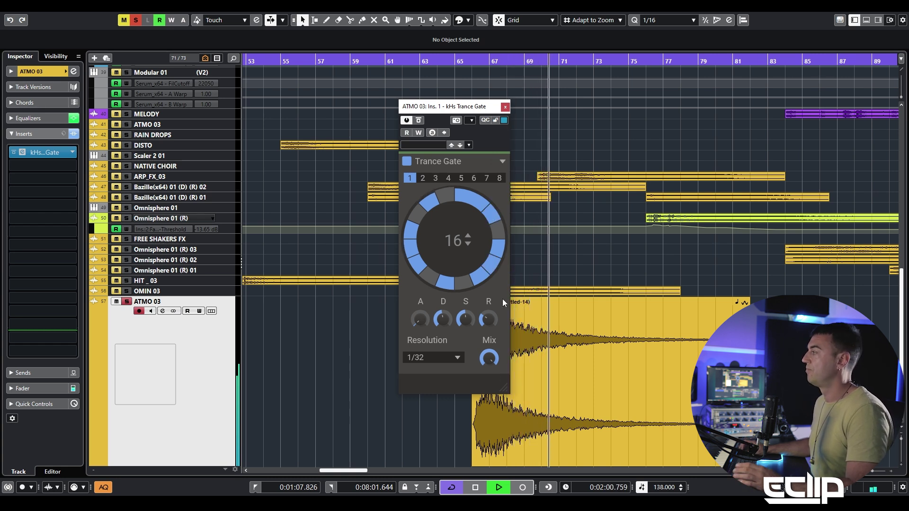
- Turn step 6 off and step 8 on in the 16-step pattern and audition the clip from bar 66
{"action": "left_click", "coordinate": [487, 266]}
{"action": "left_click", "coordinate": [486, 265]}
{"action": "left_click", "coordinate": [461, 283]}
{"action": "key", "text": "space"}
{"action": "key", "text": "space"}
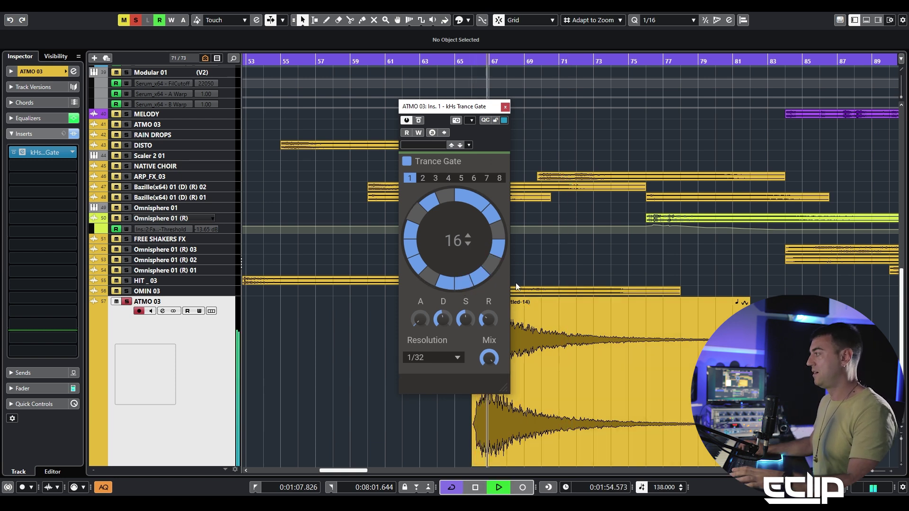
{"action": "key", "text": "space"}
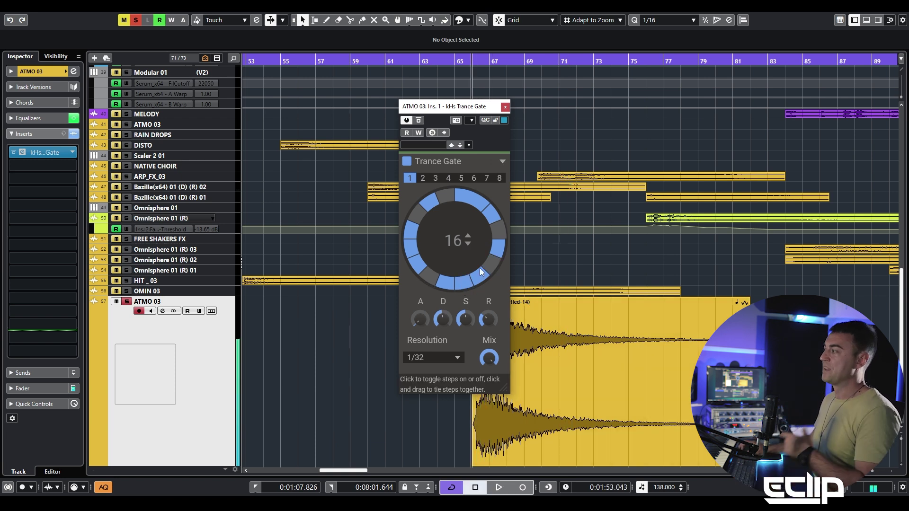
- Shorten the Trance Gate pattern to 14 steps and audition ATMO 03
{"action": "left_click", "coordinate": [468, 244]}
{"action": "left_click", "coordinate": [469, 244]}
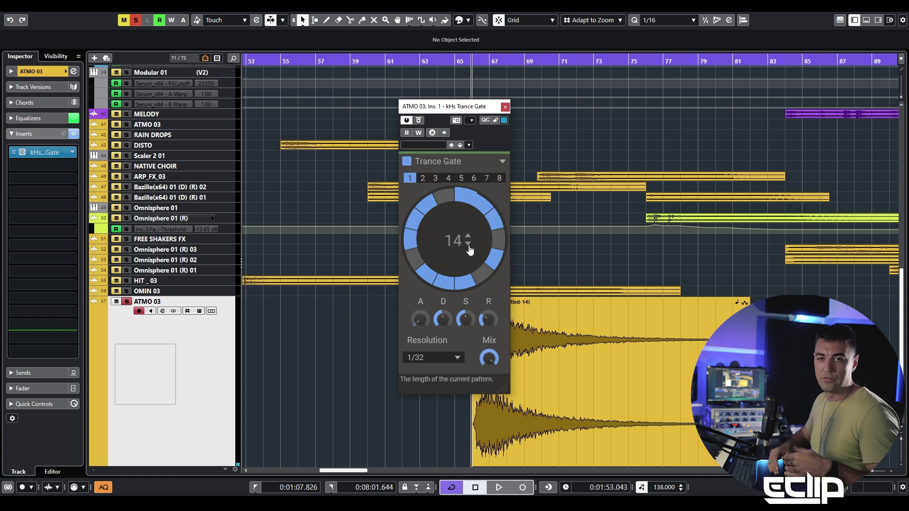
{"action": "key", "text": "space"}
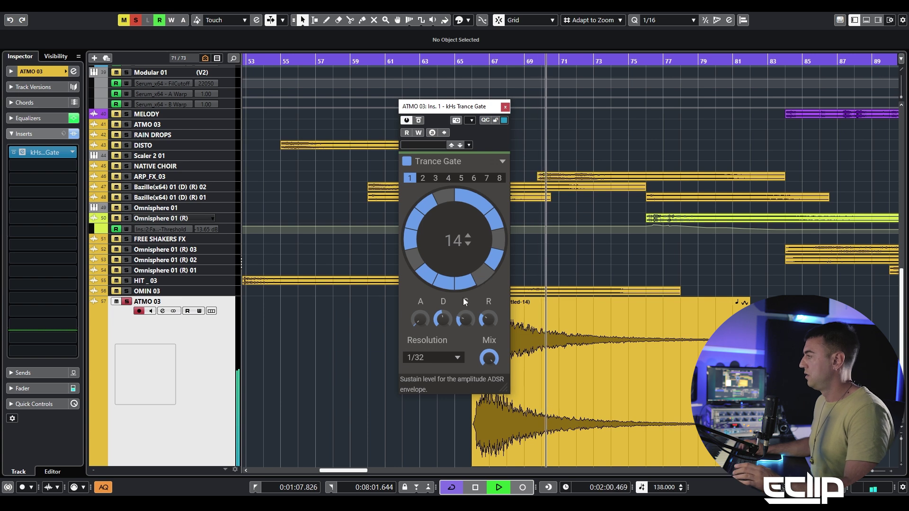
- Reduce the pattern length through 13 to 12 steps, switching off steps 12 and 8 while auditioning the clip
{"action": "left_click", "coordinate": [467, 243]}
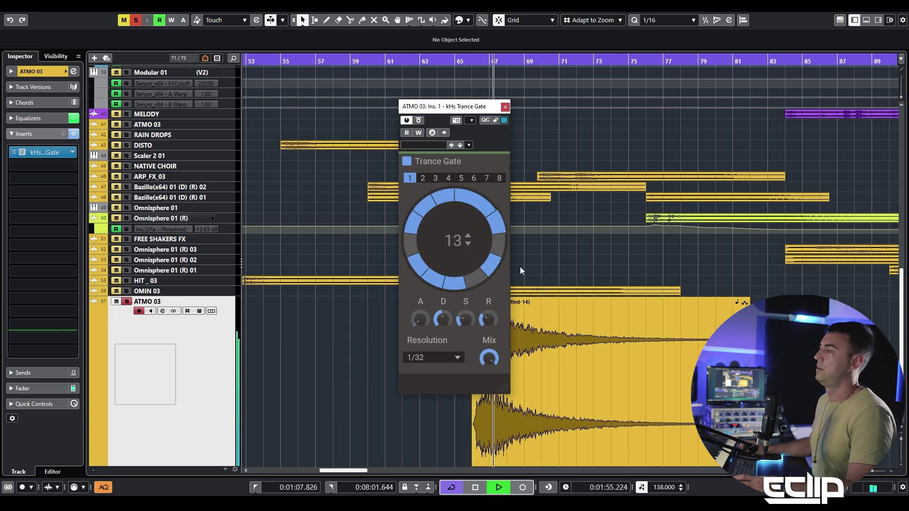
{"action": "left_click", "coordinate": [426, 209]}
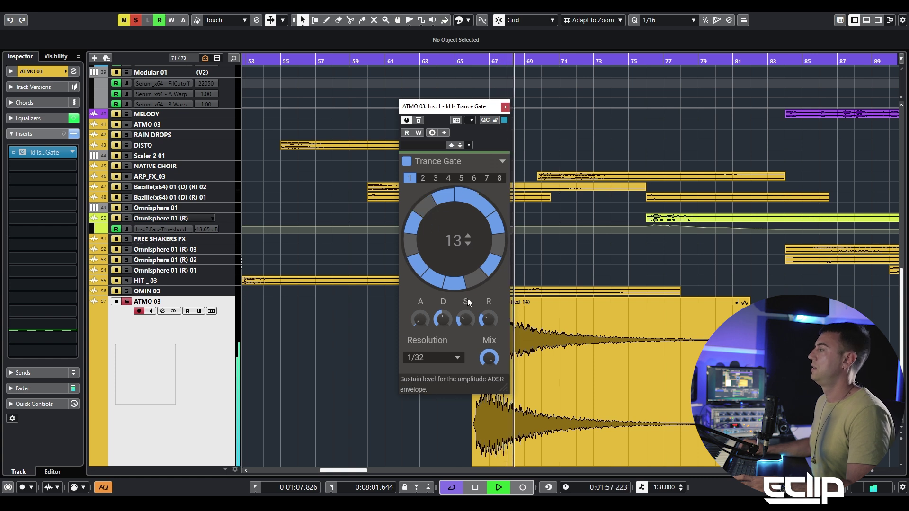
{"action": "left_click", "coordinate": [468, 244]}
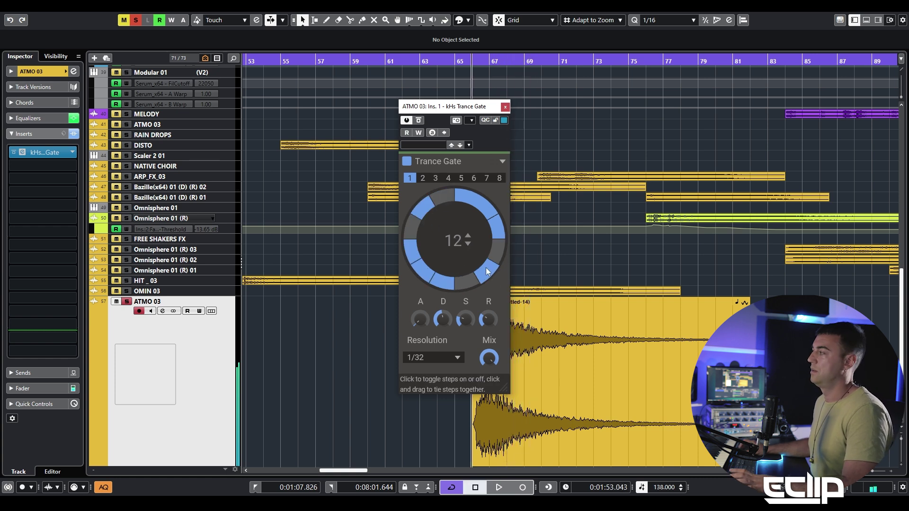
{"action": "left_click", "coordinate": [417, 274]}
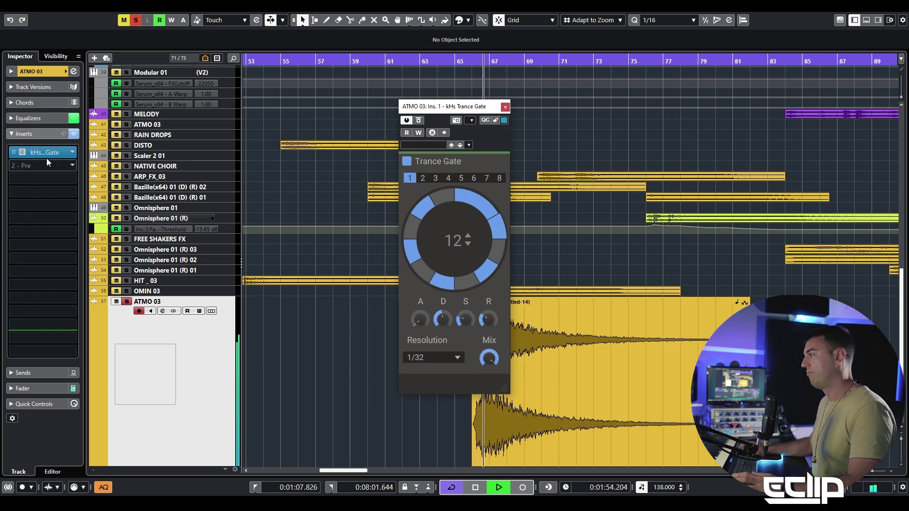
{"action": "key", "text": "space"}
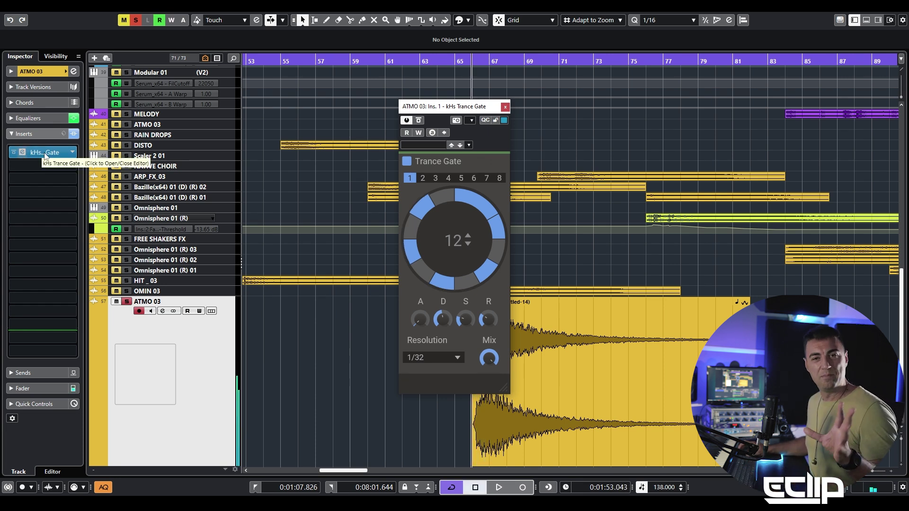
- Remove kHs Trance Gate from the first insert slot of the ATMO 03 track
{"action": "left_click_drag", "start_coordinate": [50, 157], "coordinate": [334, 190]}
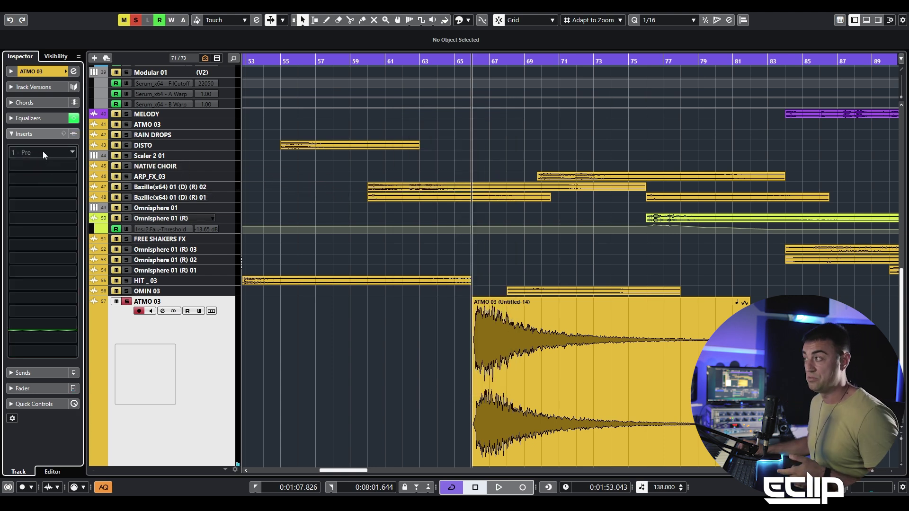
{"action": "left_click", "coordinate": [45, 153]}
{"action": "left_click", "coordinate": [380, 321]}
- Add a MIDI track directly below ATMO 03 and draw a part on it from bar 66 to bar 82
{"action": "scroll", "coordinate": [380, 321], "scroll_direction": "down", "scroll_amount": 3}
{"action": "right_click", "coordinate": [169, 241]}
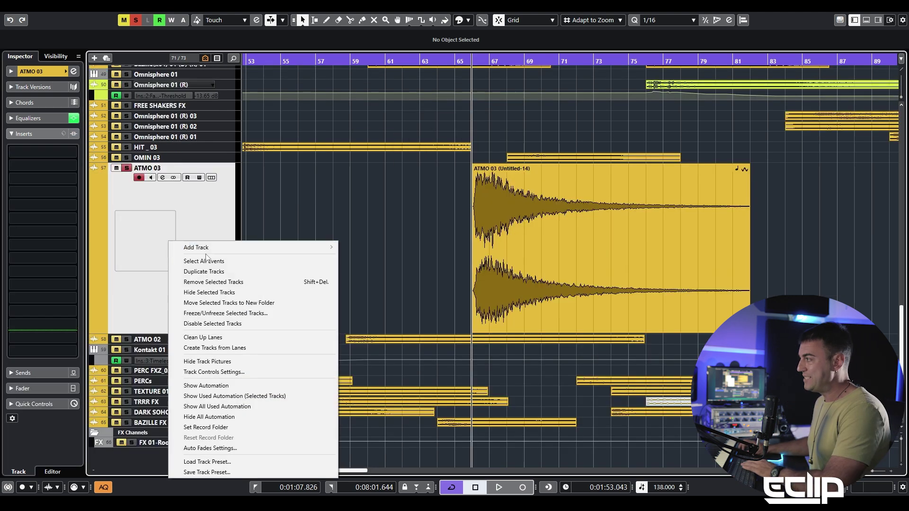
{"action": "mouse_move", "coordinate": [262, 246]}
{"action": "left_click", "coordinate": [392, 269]}
{"action": "key", "text": "Return"}
{"action": "left_click_drag", "start_coordinate": [473, 339], "coordinate": [710, 339]}
- Open the MIDI 01 part for editing, enter a 1/16 D#3 note at its start and duplicate it
{"action": "double_click", "coordinate": [480, 337]}
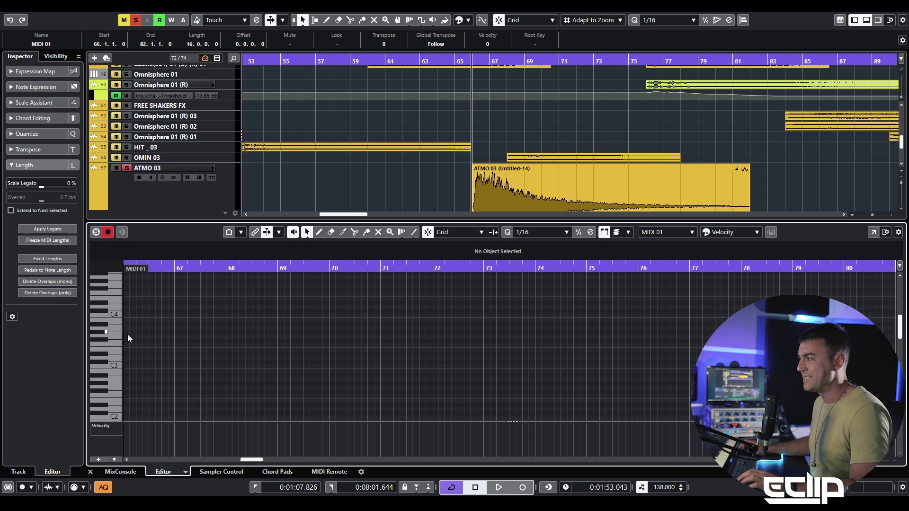
{"action": "double_click", "coordinate": [127, 354]}
{"action": "left_click_drag", "start_coordinate": [130, 355], "coordinate": [333, 330]}
{"action": "scroll", "coordinate": [326, 342], "scroll_direction": "up", "scroll_amount": 5}
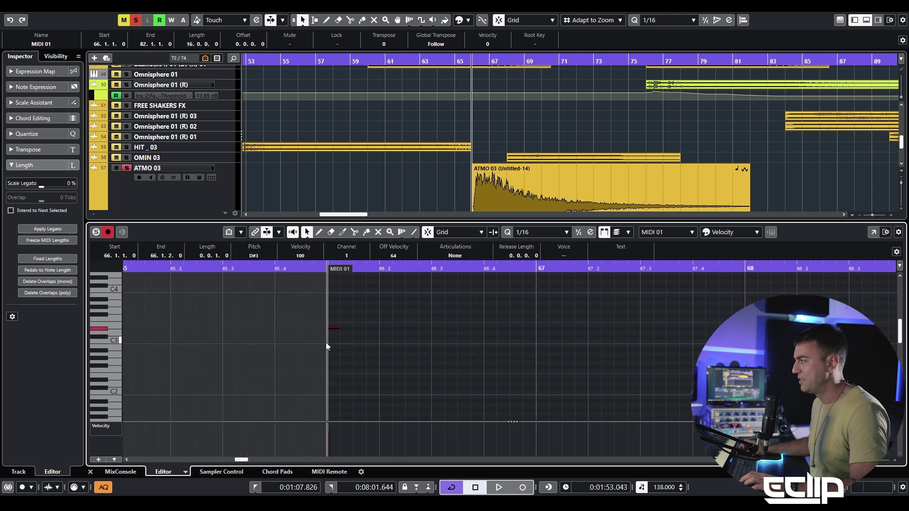
{"action": "key", "text": "ctrl+d"}
{"action": "key", "text": "ctrl+a"}
{"action": "left_click_drag", "start_coordinate": [415, 329], "coordinate": [412, 330]}
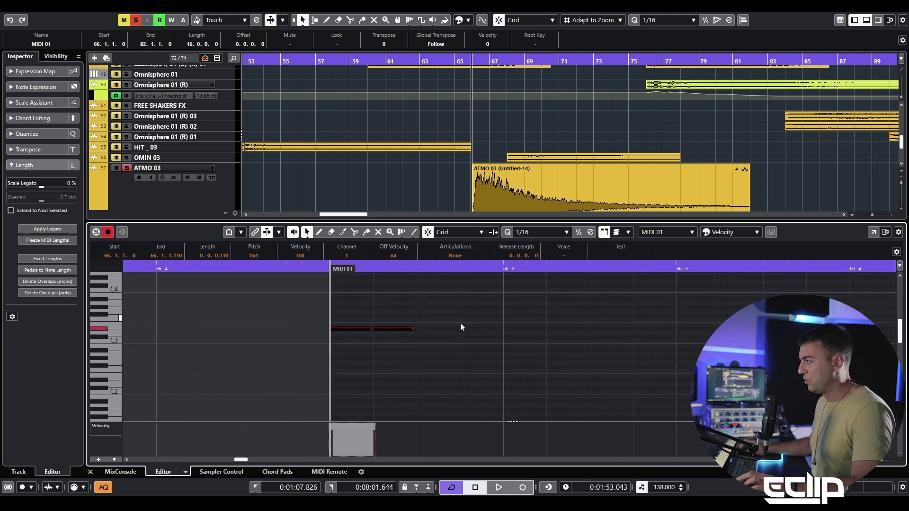
{"action": "key", "text": "ctrl+z"}
- Repeatedly duplicate the 1/16 D#3 notes to fill the MIDI 01 part up to bar 82
{"action": "key", "text": "ctrl+d"}
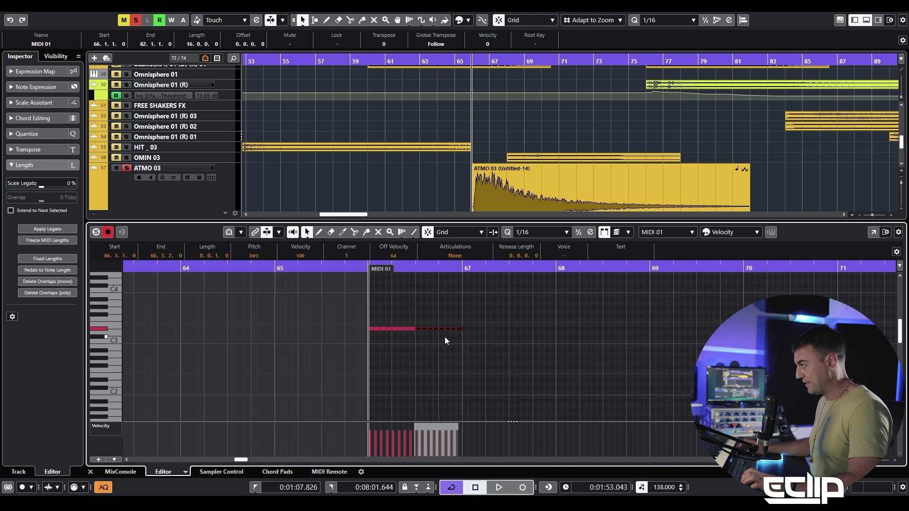
{"action": "key", "text": "ctrl+a"}
{"action": "key", "text": "ctrl+d"}
{"action": "key", "text": "ctrl+a"}
{"action": "key", "text": "ctrl+d"}
{"action": "key", "text": "ctrl+a"}
{"action": "key", "text": "ctrl+d"}
{"action": "scroll", "coordinate": [407, 336], "scroll_direction": "down", "scroll_amount": 3}
{"action": "key", "text": "ctrl+a"}
{"action": "key", "text": "ctrl+d"}
- Shorten all the D#3 notes slightly together so that a small gap separates each one from the next
{"action": "key", "text": "ctrl+a"}
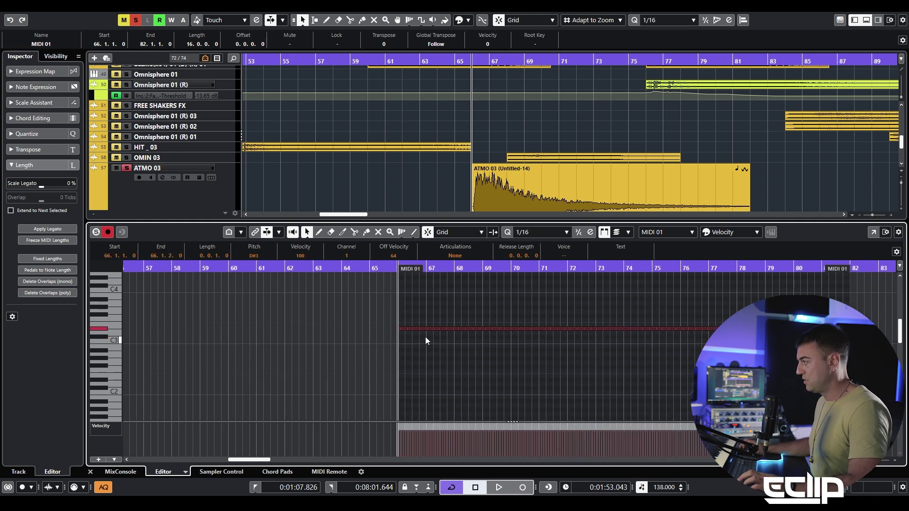
{"action": "scroll", "coordinate": [413, 339], "scroll_direction": "up", "scroll_amount": 5}
{"action": "left_click_drag", "start_coordinate": [416, 330], "coordinate": [409, 331]}
{"action": "left_click", "coordinate": [441, 375]}
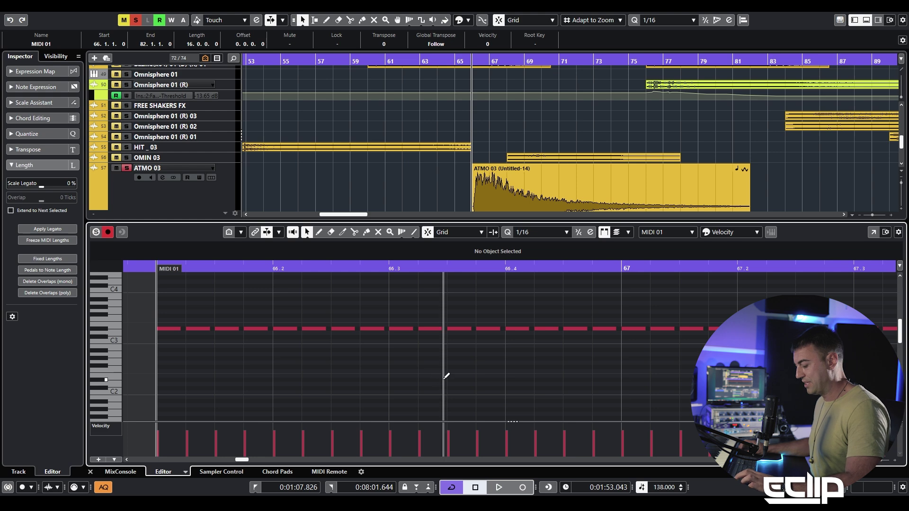
- Close the note editor and load MidiGate into the first insert slot of the ATMO 03 track
{"action": "key", "text": "ctrl+alt+e"}
{"action": "left_click", "coordinate": [427, 259]}
{"action": "left_click", "coordinate": [172, 262]}
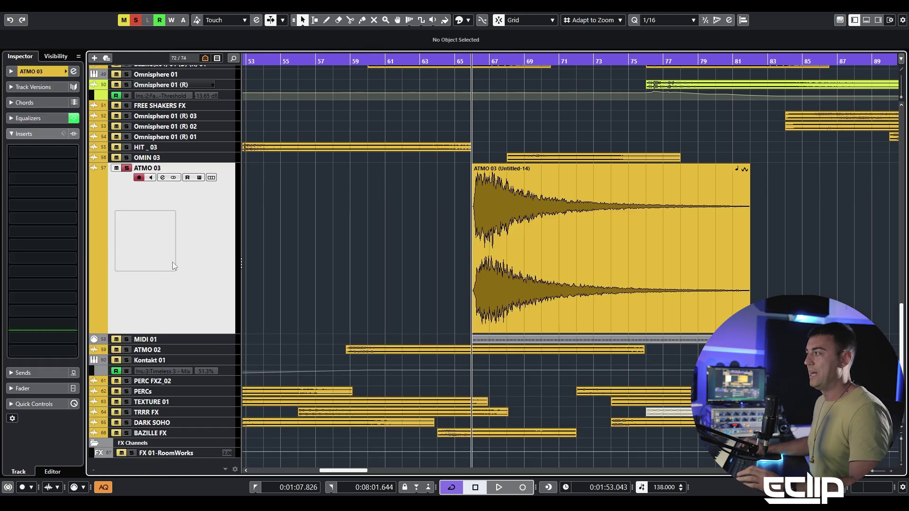
{"action": "left_click", "coordinate": [28, 153]}
{"action": "type", "text": "midig"}
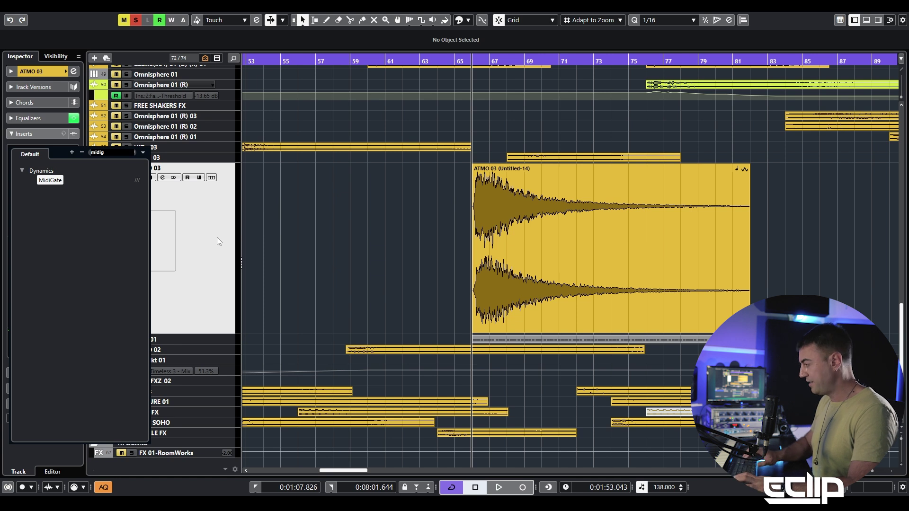
{"action": "key", "text": "Return"}
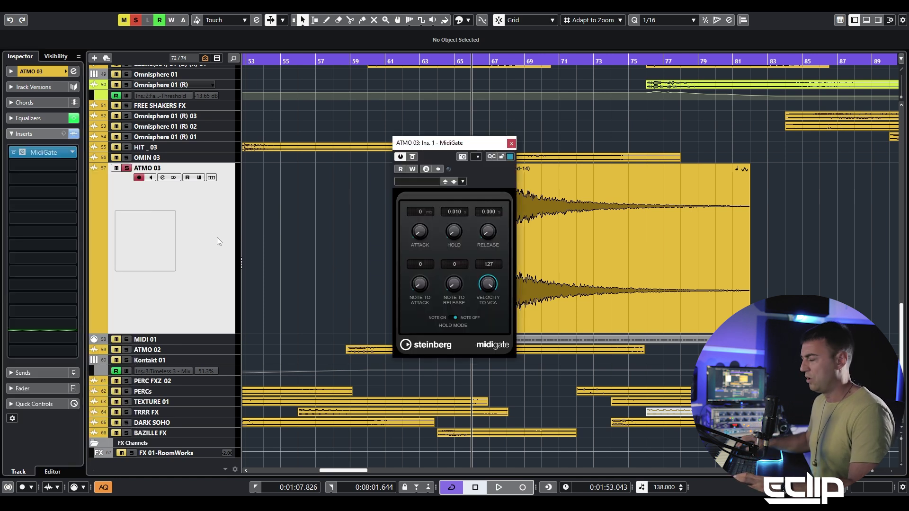
{"action": "left_click_drag", "start_coordinate": [453, 148], "coordinate": [363, 103]}
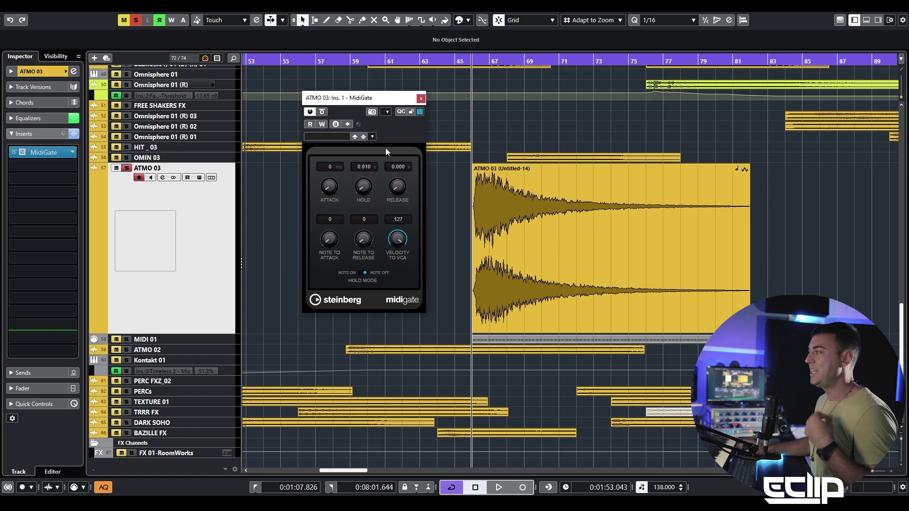
- Route the MIDI 01 track's output to "ATMO 03: Ins. 1. MidiGate - Event Input" and play back the gated audio
{"action": "left_click", "coordinate": [538, 216]}
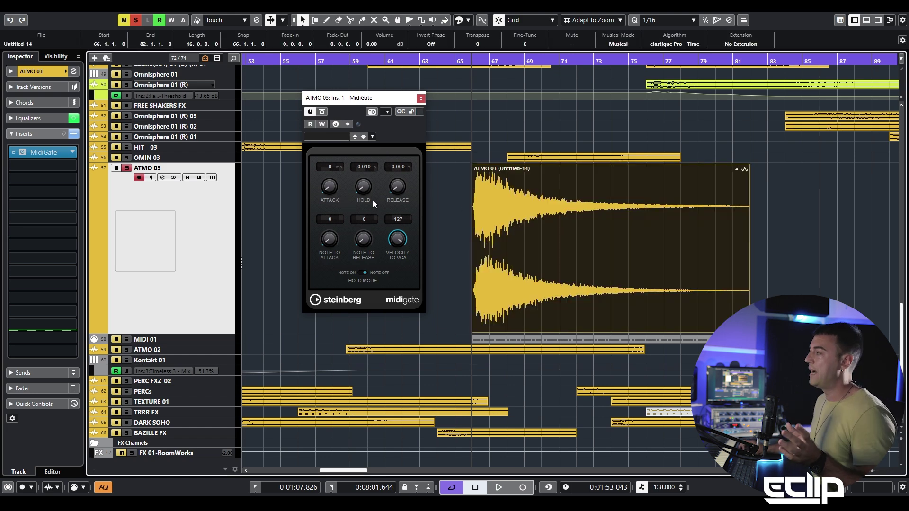
{"action": "left_click", "coordinate": [203, 339]}
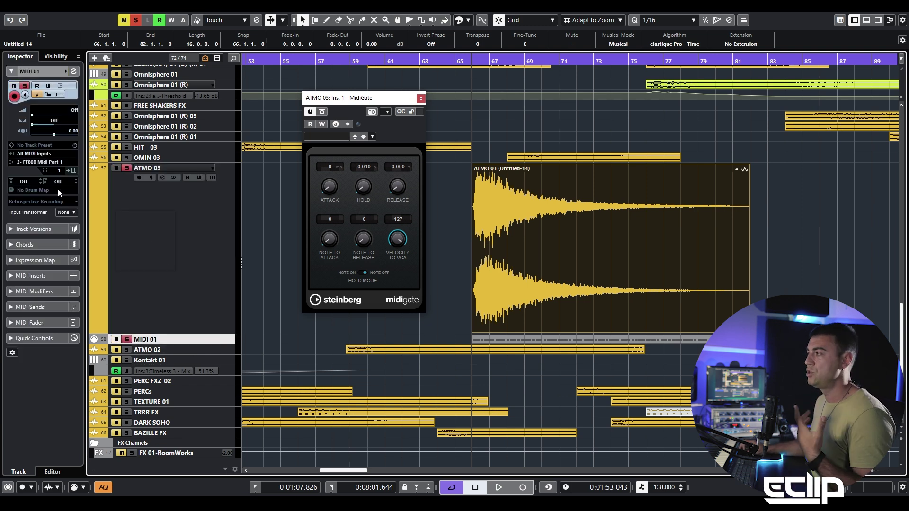
{"action": "left_click", "coordinate": [48, 162]}
{"action": "left_click", "coordinate": [46, 163]}
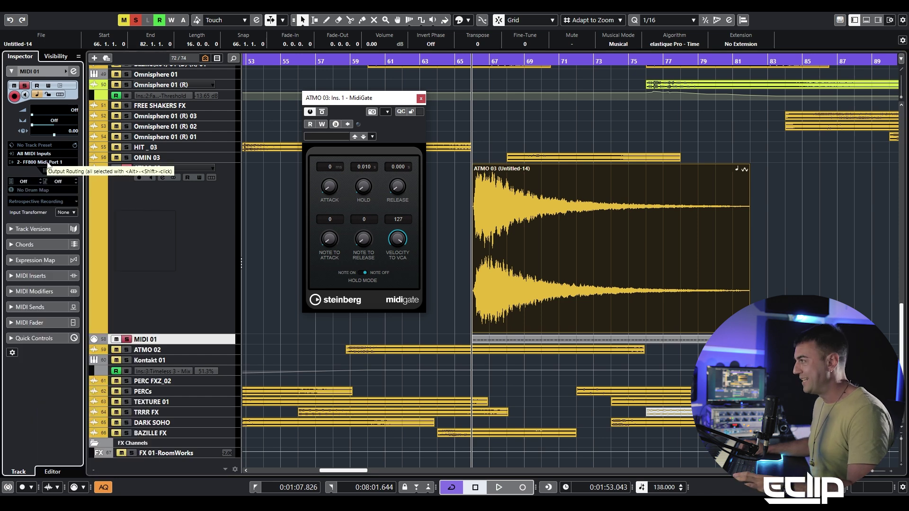
{"action": "left_click", "coordinate": [48, 165]}
{"action": "type", "text": "atmo"}
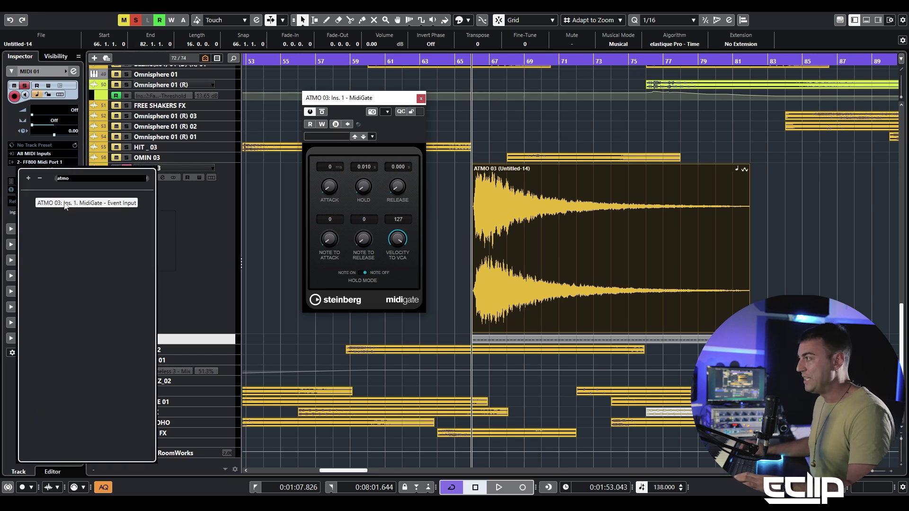
{"action": "left_click", "coordinate": [63, 204]}
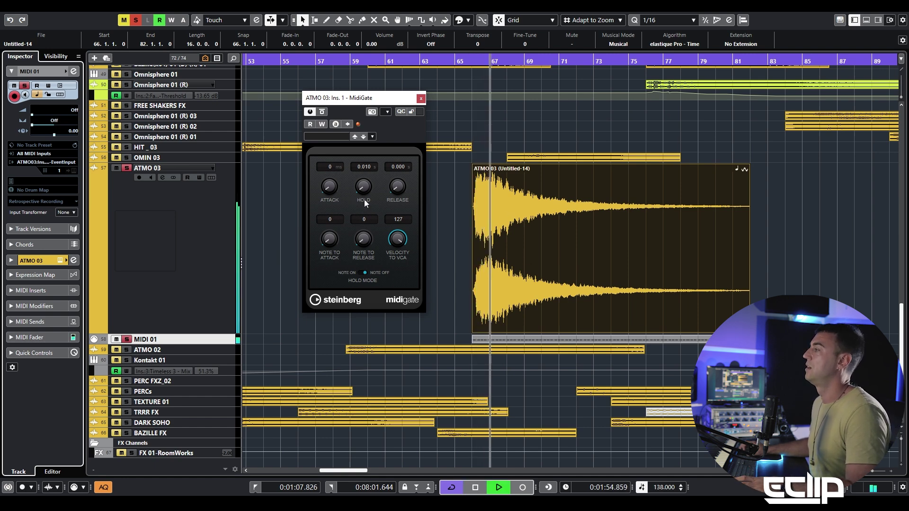
{"action": "key", "text": "space"}
- Shorten all the D#3 notes in the MIDI 01 part together to a length of 0.0.0.47 and audition the tighter gating
{"action": "left_click", "coordinate": [509, 340]}
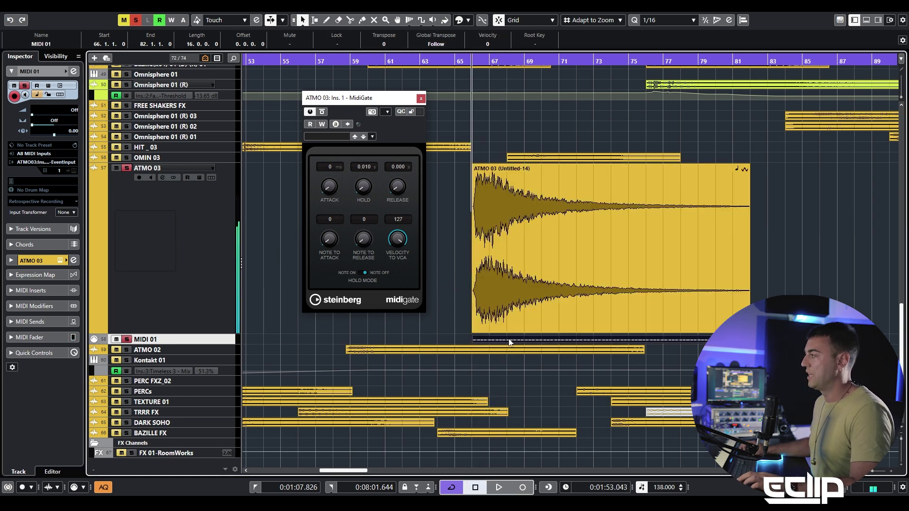
{"action": "double_click", "coordinate": [509, 340]}
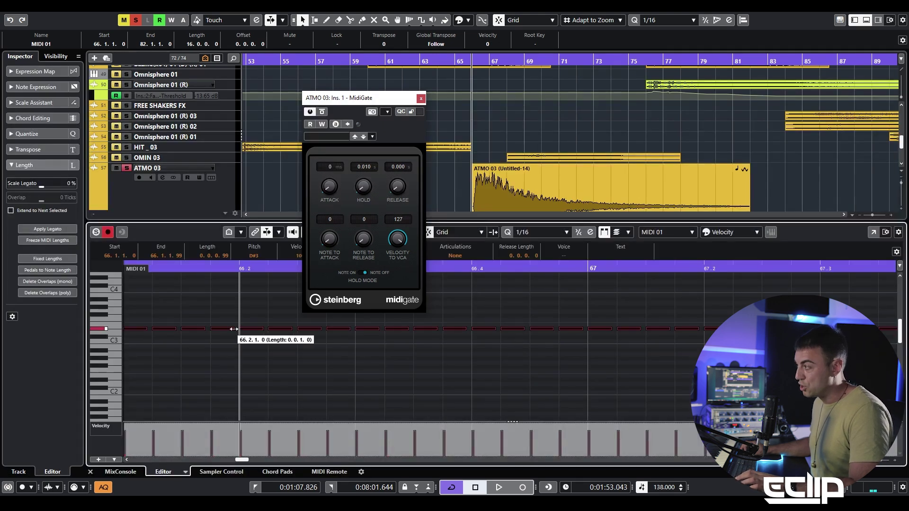
{"action": "left_click_drag", "start_coordinate": [234, 328], "coordinate": [217, 328]}
{"action": "key", "text": "space"}
{"action": "left_click_drag", "start_coordinate": [305, 329], "coordinate": [309, 329]}
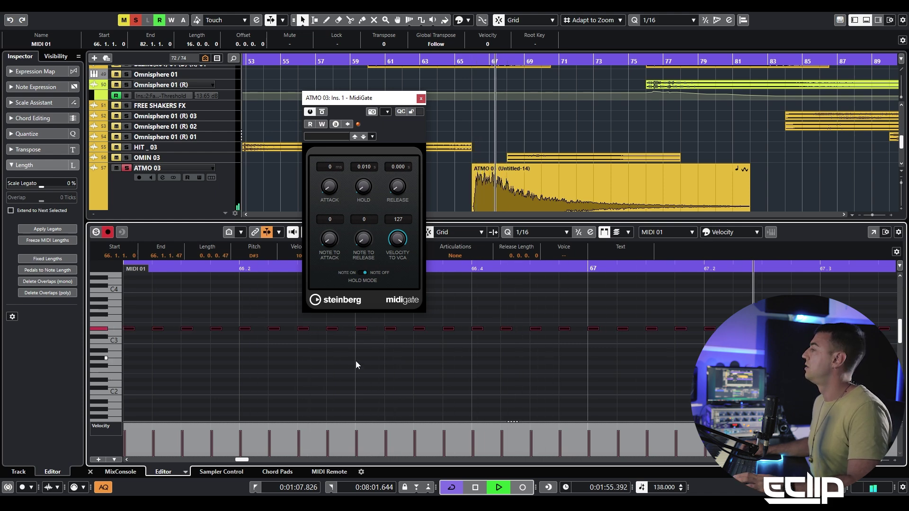
{"action": "left_click", "coordinate": [421, 98]}
{"action": "key", "text": "ctrl+e"}
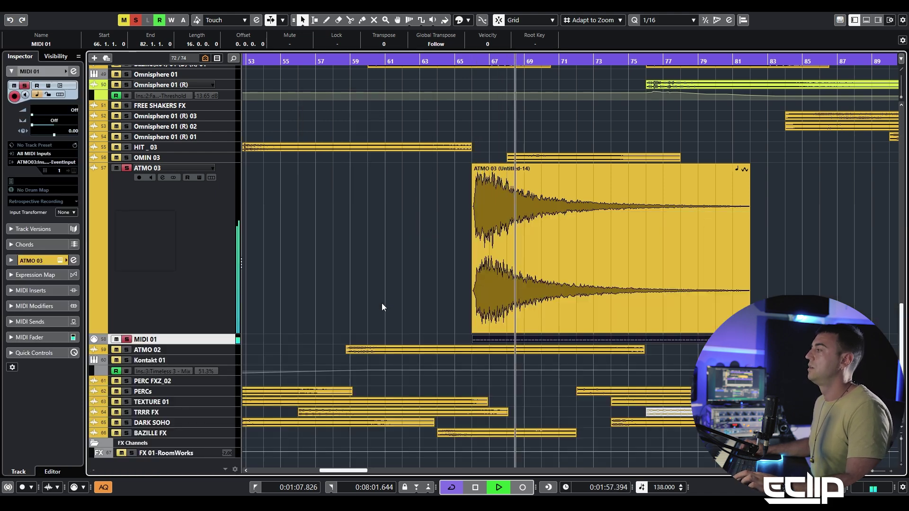
{"action": "key", "text": "space"}
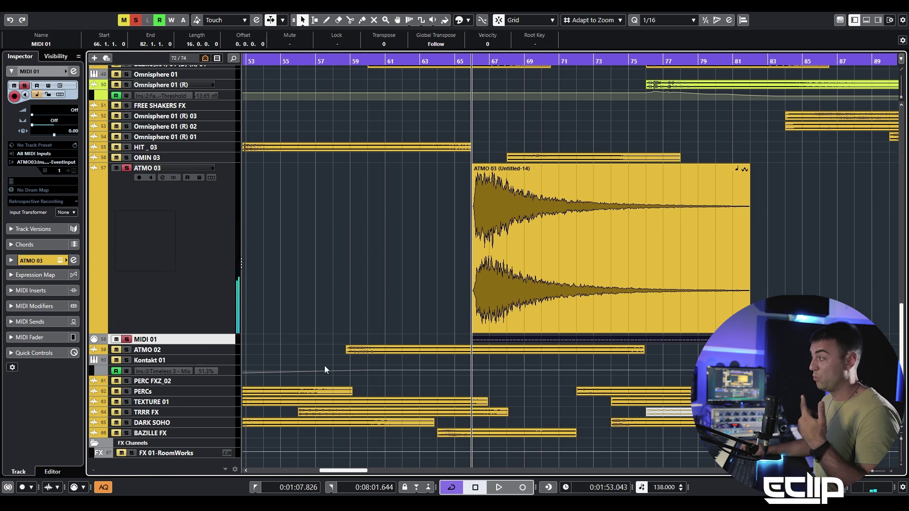
- Randomize MIDI 01's note lengths with the Random 1 modifier, minimum 25 and maximum 225, and reduce the maximum to 195 during playback
{"action": "left_click", "coordinate": [361, 294]}
{"action": "left_click", "coordinate": [212, 337]}
{"action": "left_click", "coordinate": [314, 271]}
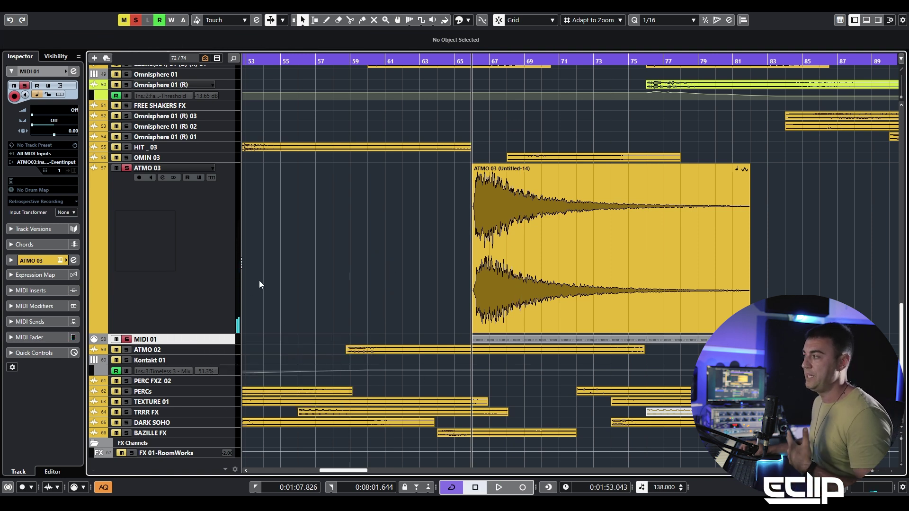
{"action": "left_click", "coordinate": [44, 307]}
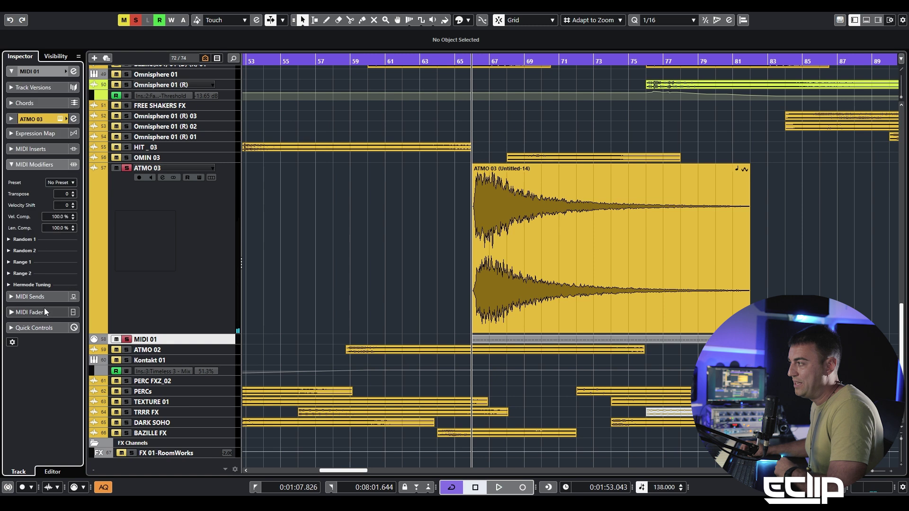
{"action": "left_click", "coordinate": [9, 238]}
{"action": "left_click", "coordinate": [67, 249]}
{"action": "left_click", "coordinate": [76, 302]}
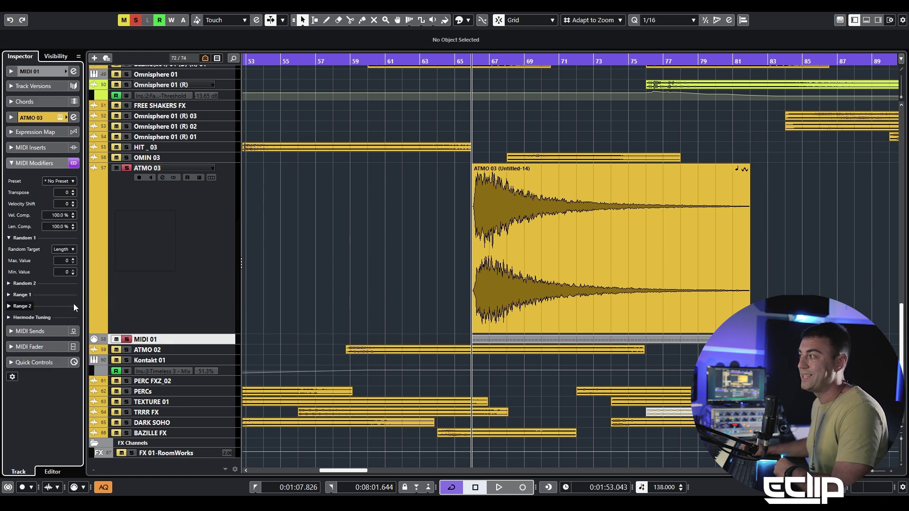
{"action": "left_click", "coordinate": [485, 342]}
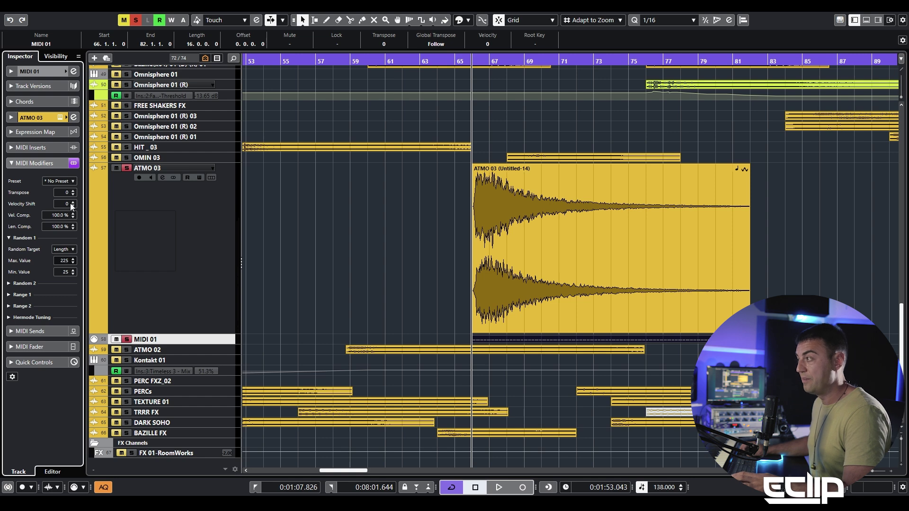
{"action": "key", "text": "space"}
{"action": "scroll", "coordinate": [66, 261], "scroll_direction": "down", "scroll_amount": 20}
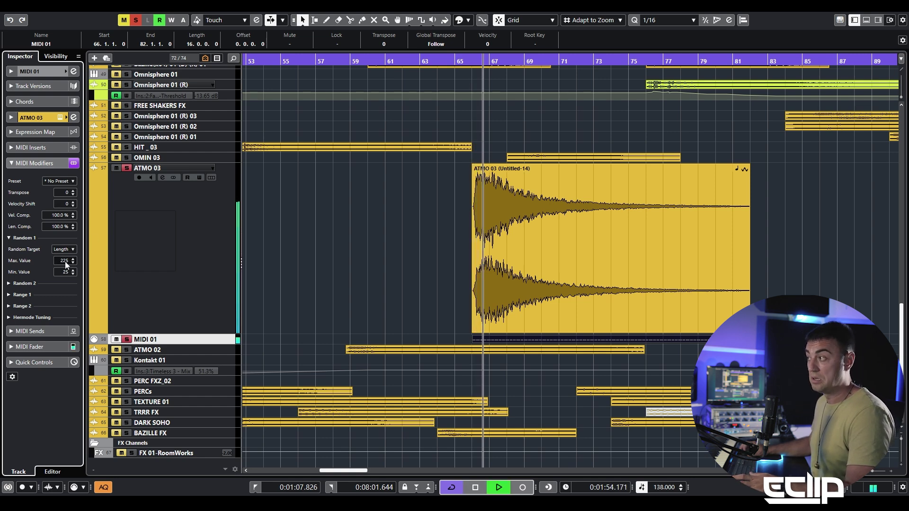
- Reopen MidiGate on ATMO 03, set its release to 0.087 s and audition the result
{"action": "left_click", "coordinate": [164, 246]}
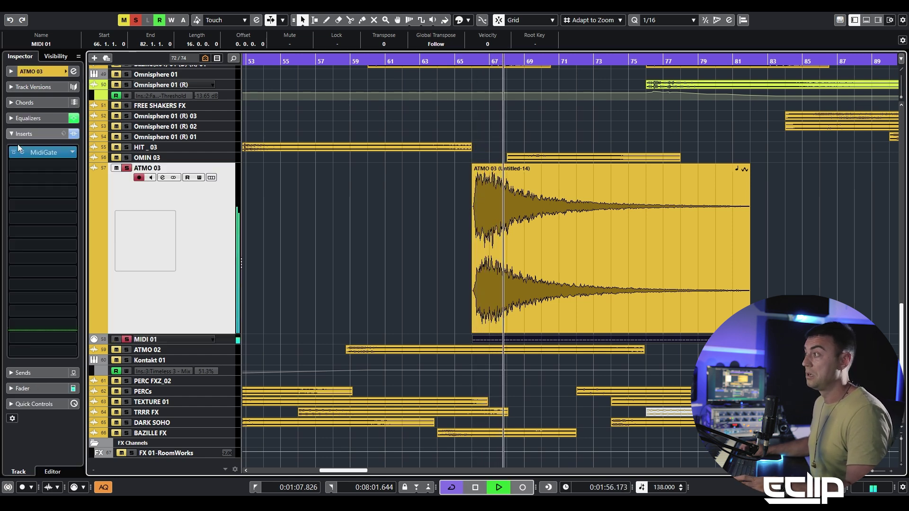
{"action": "left_click", "coordinate": [22, 153]}
{"action": "key", "text": "space"}
{"action": "left_click_drag", "start_coordinate": [397, 189], "coordinate": [412, 228]}
{"action": "key", "text": "space"}
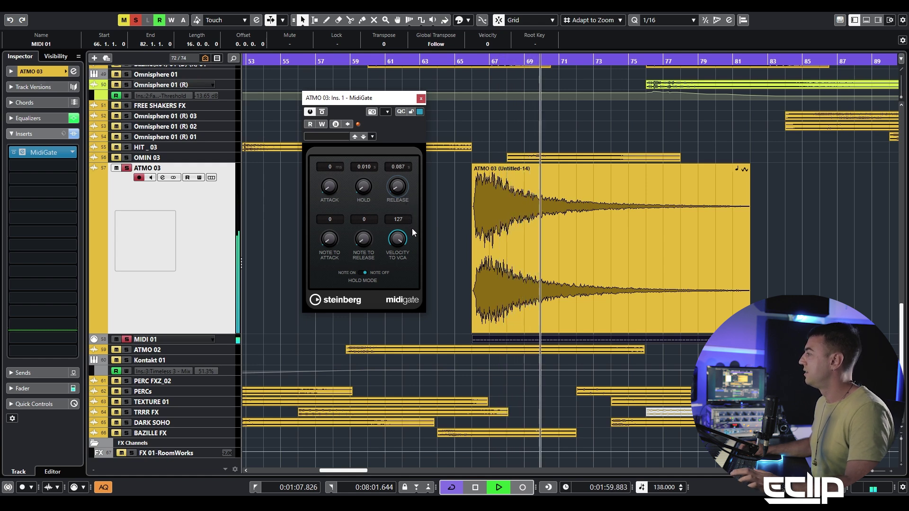
- Lower MIDI 01's Random 1 maximum to 95 and raise MidiGate's release to 0.121 s during playback
{"action": "left_click", "coordinate": [156, 340]}
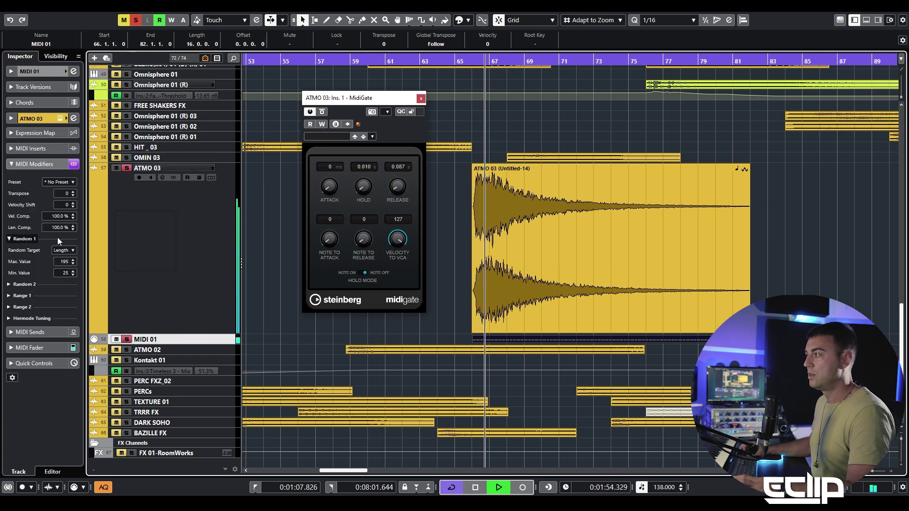
{"action": "left_click_drag", "start_coordinate": [67, 260], "coordinate": [67, 283]}
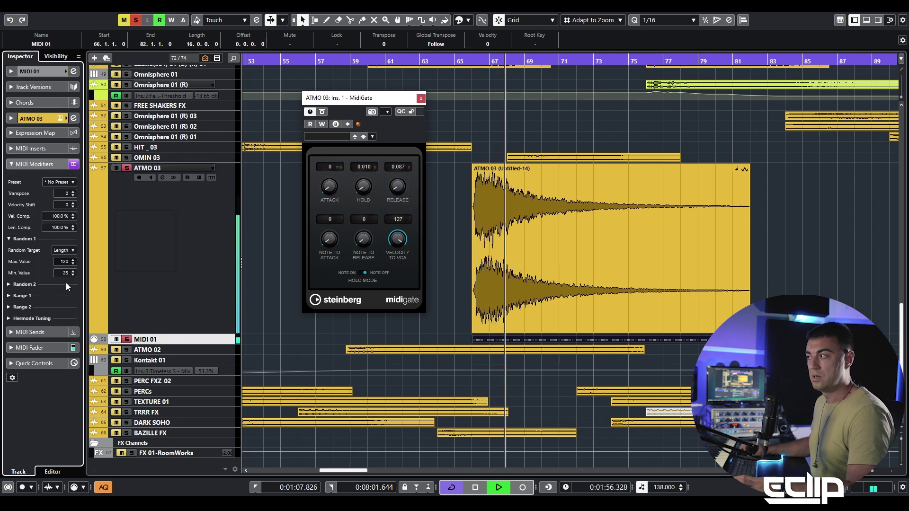
{"action": "left_click_drag", "start_coordinate": [396, 184], "coordinate": [396, 182]}
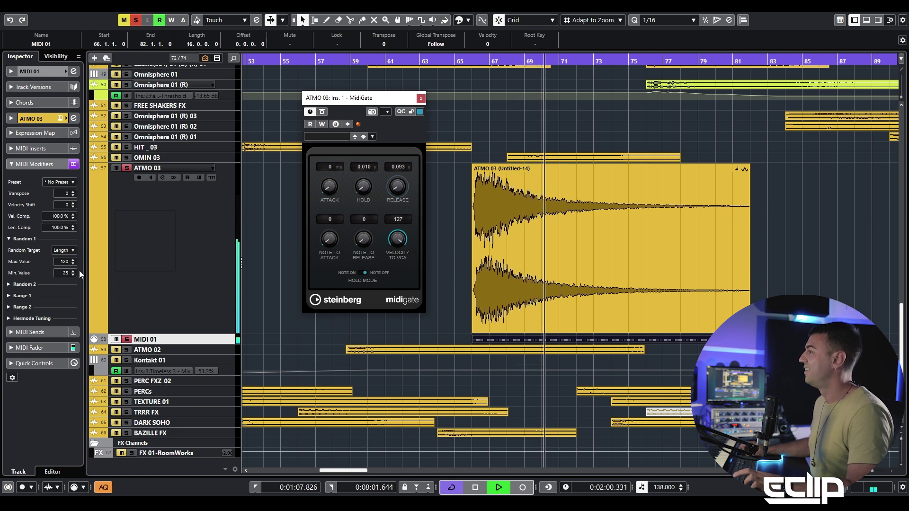
{"action": "key", "text": "space"}
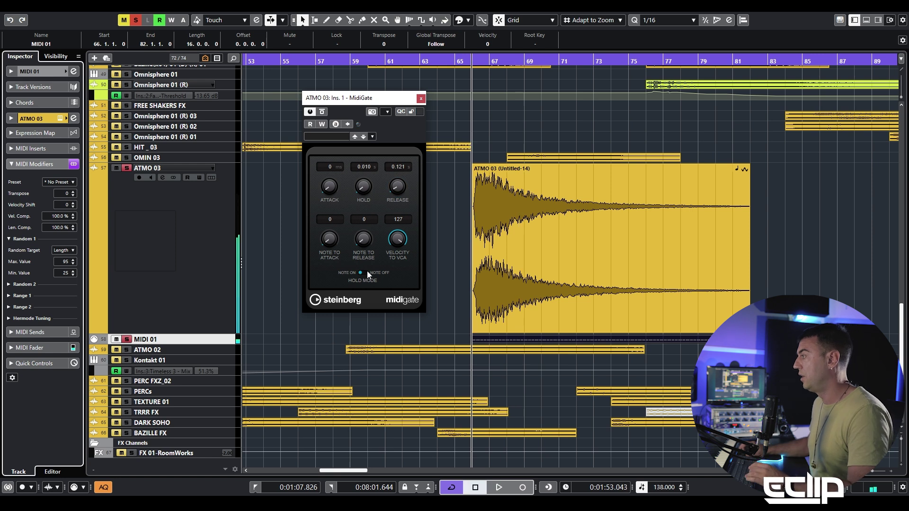
- Set MidiGate's hold mode to Note Off and its release to 0.060 s, listening to the change
{"action": "left_click", "coordinate": [364, 273]}
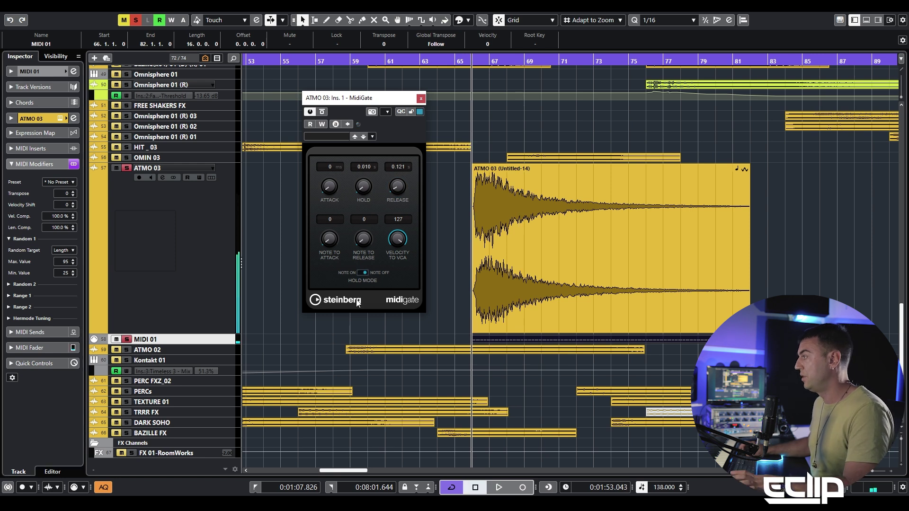
{"action": "key", "text": "space"}
{"action": "left_click_drag", "start_coordinate": [397, 189], "coordinate": [402, 211]}
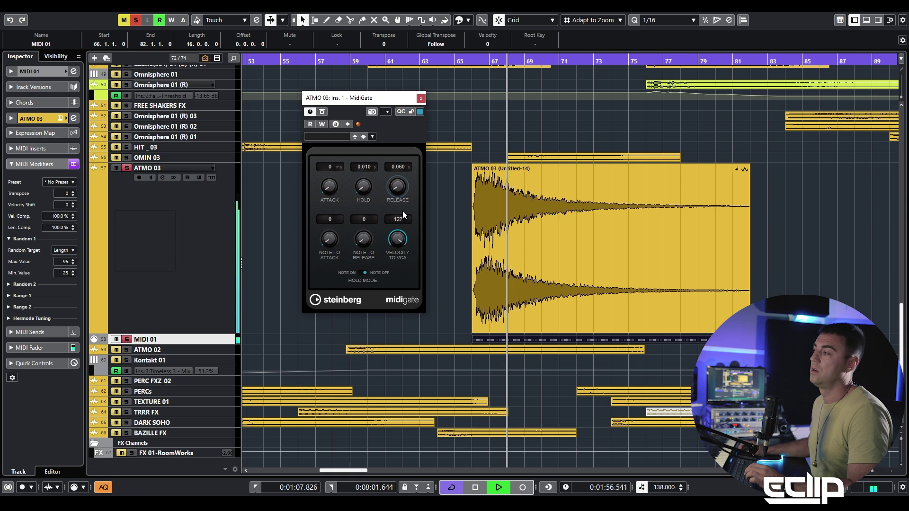
{"action": "key", "text": "space"}
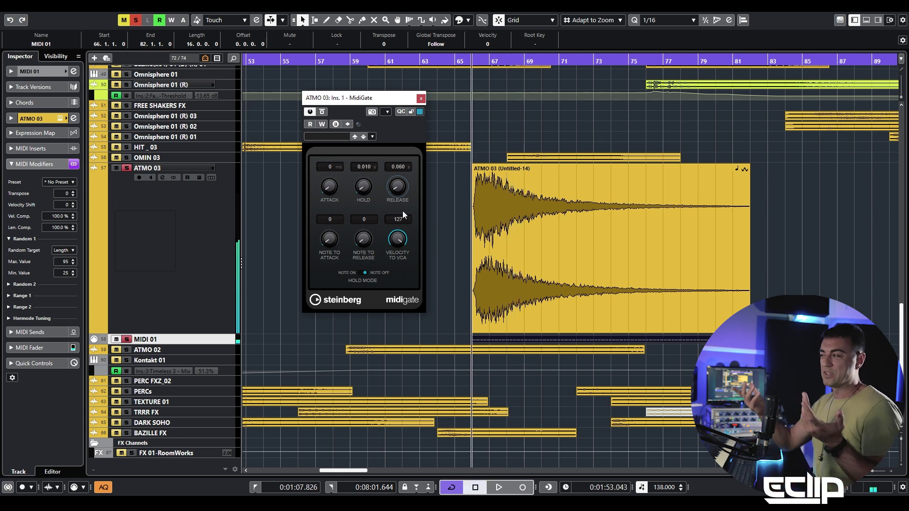
- Delete the MIDI 01 track and turn off solo on the ATMO 03 track
{"action": "left_click", "coordinate": [587, 215]}
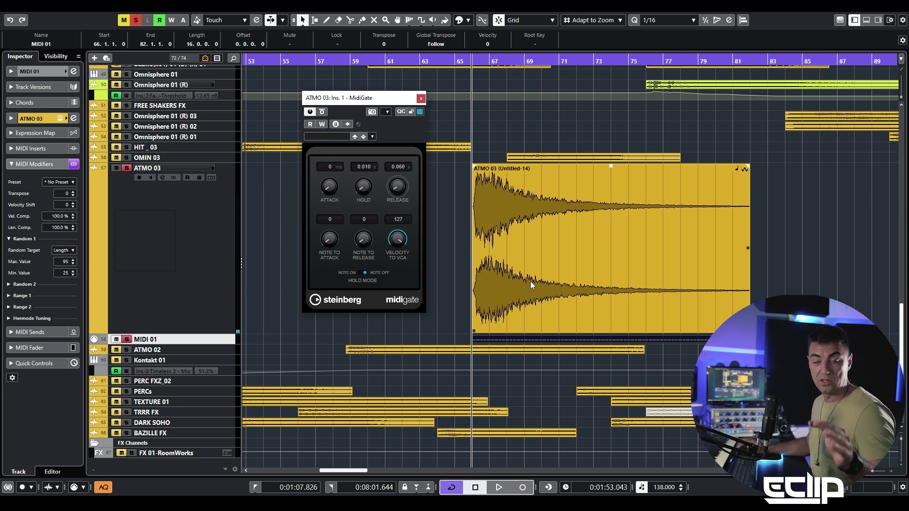
{"action": "left_click", "coordinate": [450, 298]}
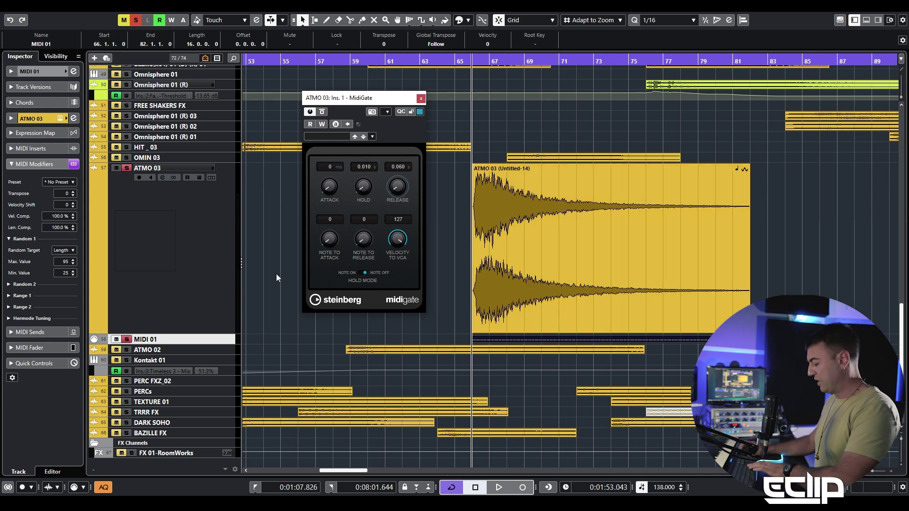
{"action": "key", "text": "Delete"}
{"action": "key", "text": "s"}
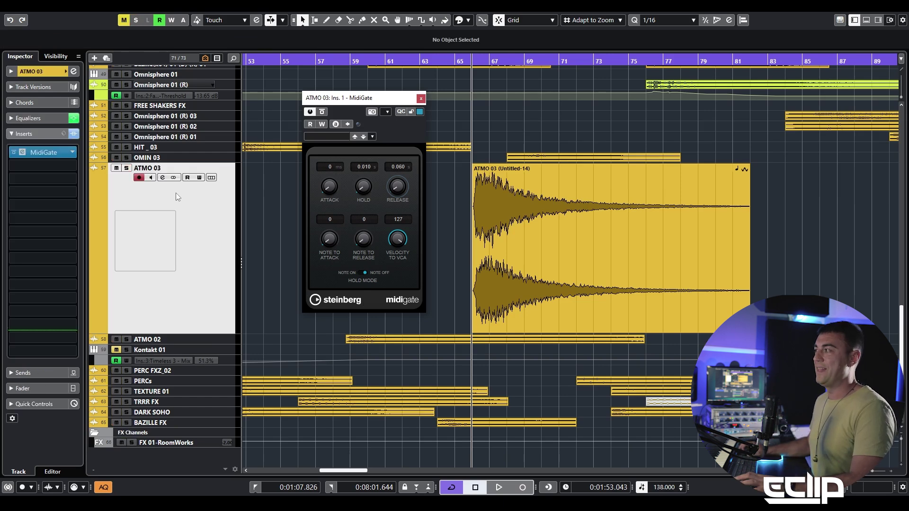
- Remove MidiGate from ATMO 03's first insert slot and load Gatekeeper there instead
{"action": "left_click_drag", "start_coordinate": [54, 155], "coordinate": [279, 108]}
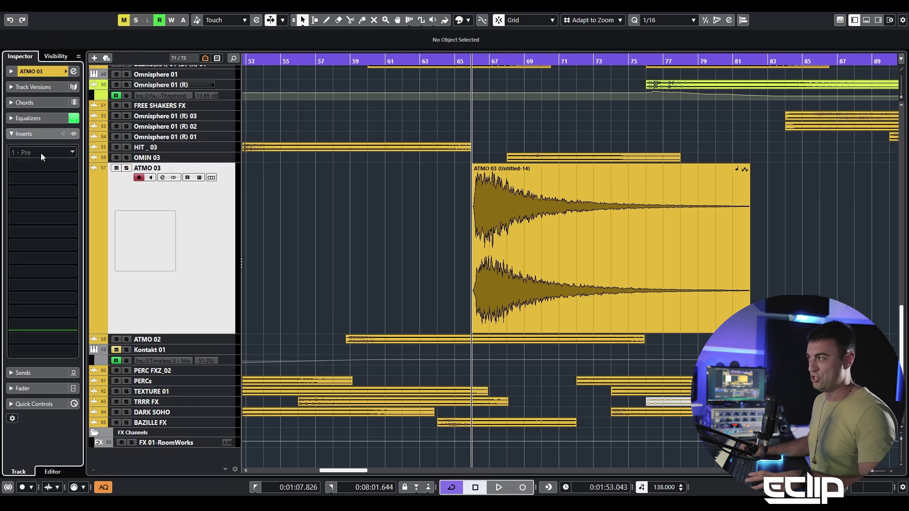
{"action": "left_click", "coordinate": [41, 154]}
{"action": "type", "text": "gate"}
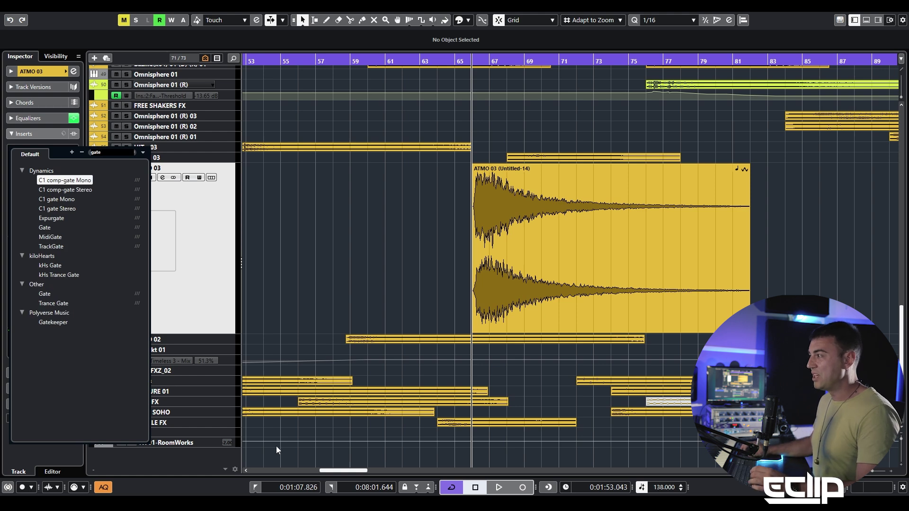
{"action": "left_click", "coordinate": [53, 323]}
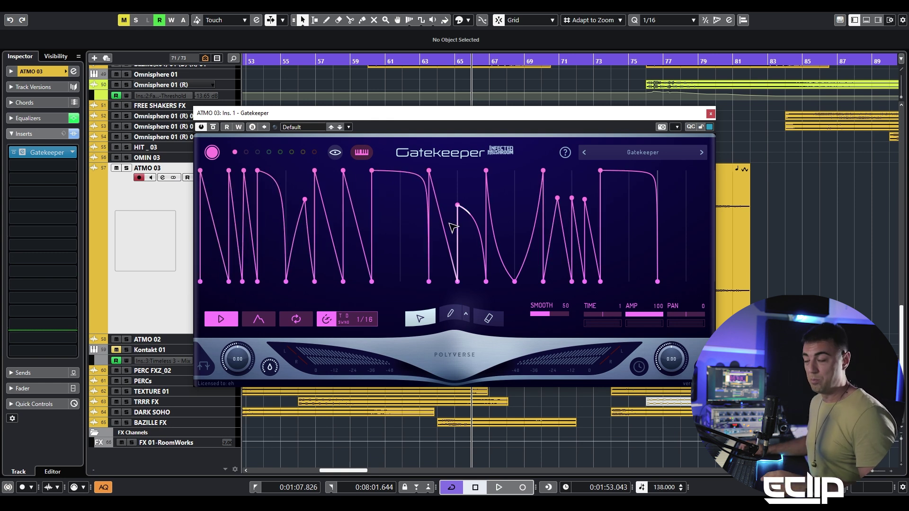
- Load LFOTool_x64 into the third insert slot of the ATMO 03 track
{"action": "left_click", "coordinate": [50, 180]}
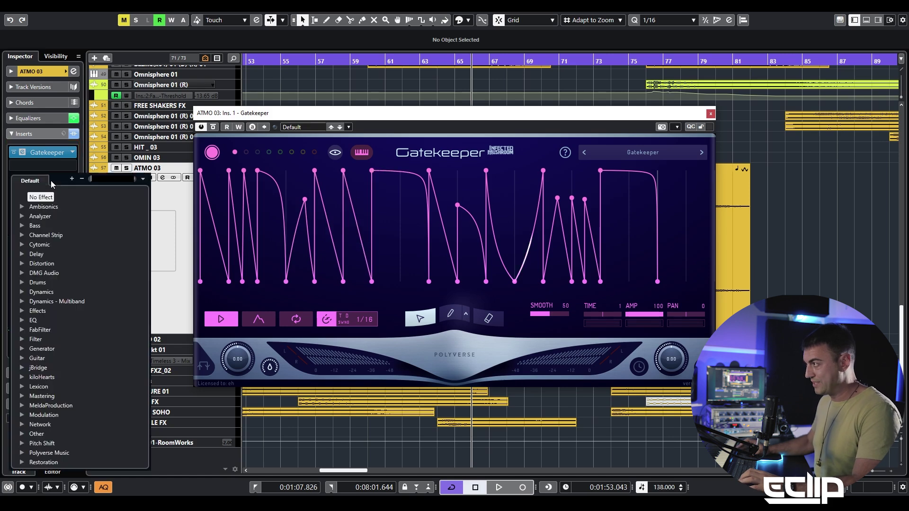
{"action": "type", "text": "lfo"}
{"action": "key", "text": "Return"}
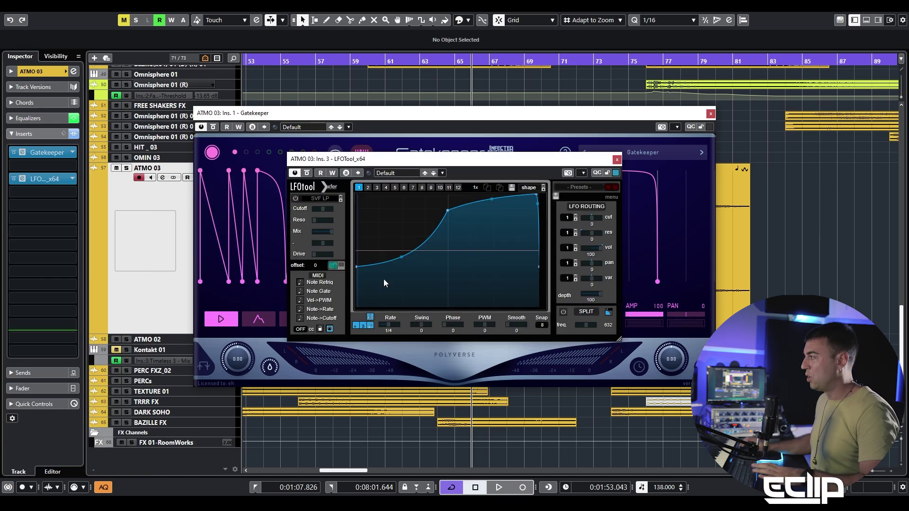
- Reshape LFOTool's volume curve by raising its starting point to the maximum and adding and moving points in its first half
{"action": "left_click_drag", "start_coordinate": [357, 267], "coordinate": [352, 161]}
{"action": "double_click", "coordinate": [375, 302]}
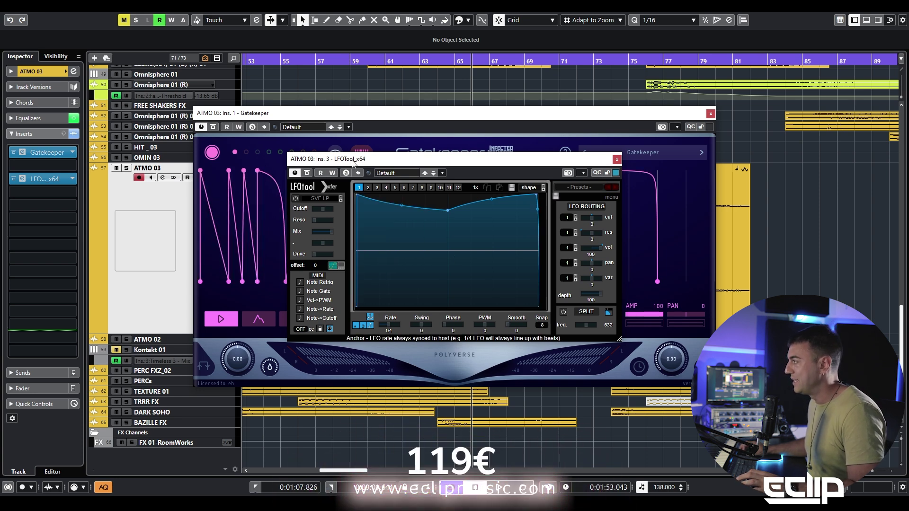
{"action": "double_click", "coordinate": [373, 209]}
{"action": "left_click_drag", "start_coordinate": [373, 209], "coordinate": [378, 306]}
{"action": "double_click", "coordinate": [399, 269]}
{"action": "left_click_drag", "start_coordinate": [399, 268], "coordinate": [377, 191]}
{"action": "mouse_move", "coordinate": [619, 342]}
{"action": "left_mouse_down"}
{"action": "mouse_move", "coordinate": [654, 385]}
{"action": "mouse_move", "coordinate": [835, 446]}
{"action": "mouse_move", "coordinate": [635, 348]}
{"action": "left_mouse_up"}
- Remove LFOTool from ATMO 03's third insert slot
{"action": "left_click", "coordinate": [266, 251]}
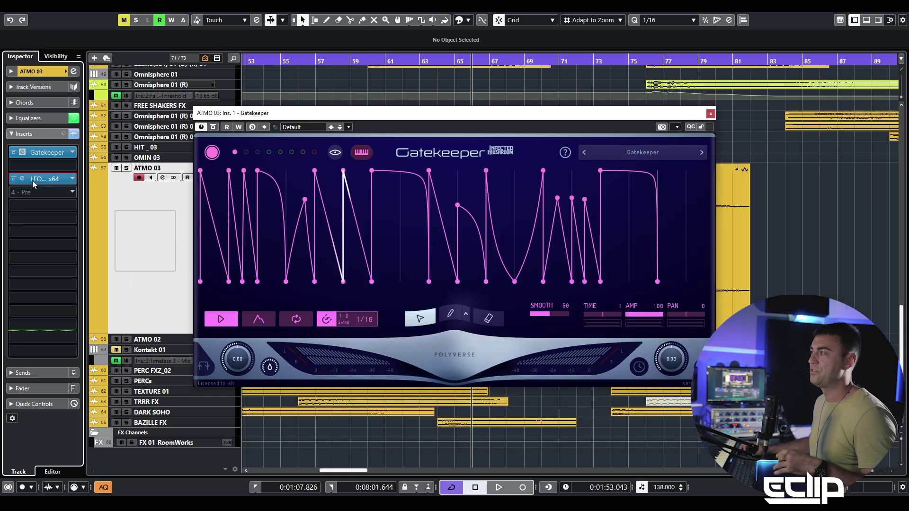
{"action": "left_click_drag", "start_coordinate": [40, 181], "coordinate": [11, 168]}
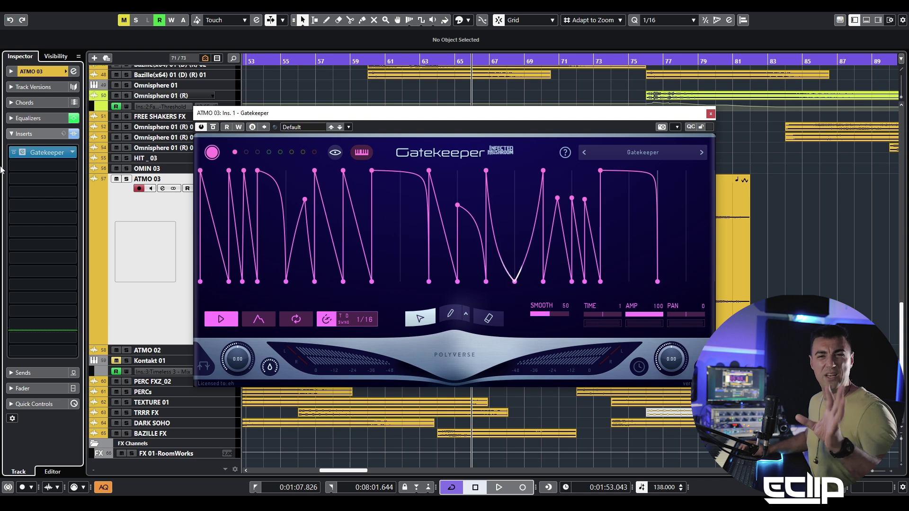
- Load the TranceGate2 preset in Gatekeeper on ATMO 03's first insert
{"action": "left_click", "coordinate": [348, 127]}
{"action": "left_click", "coordinate": [364, 136]}
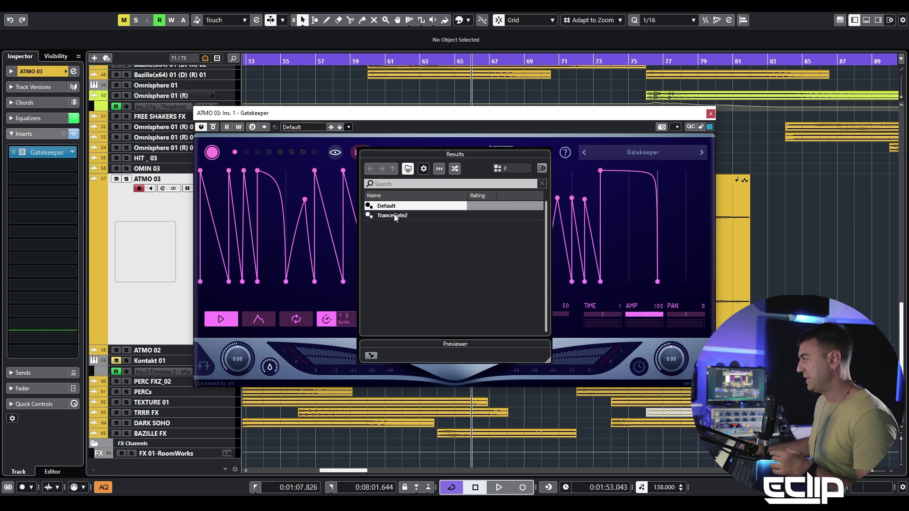
{"action": "double_click", "coordinate": [395, 215]}
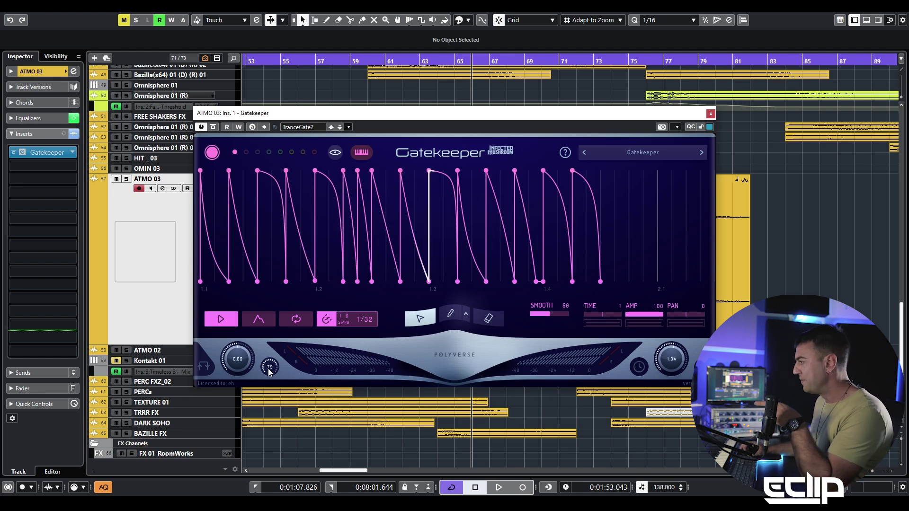
- Solo the ATMO 03 track and audition the TranceGate2 gating pattern in playback
{"action": "mouse_move", "coordinate": [270, 369]}
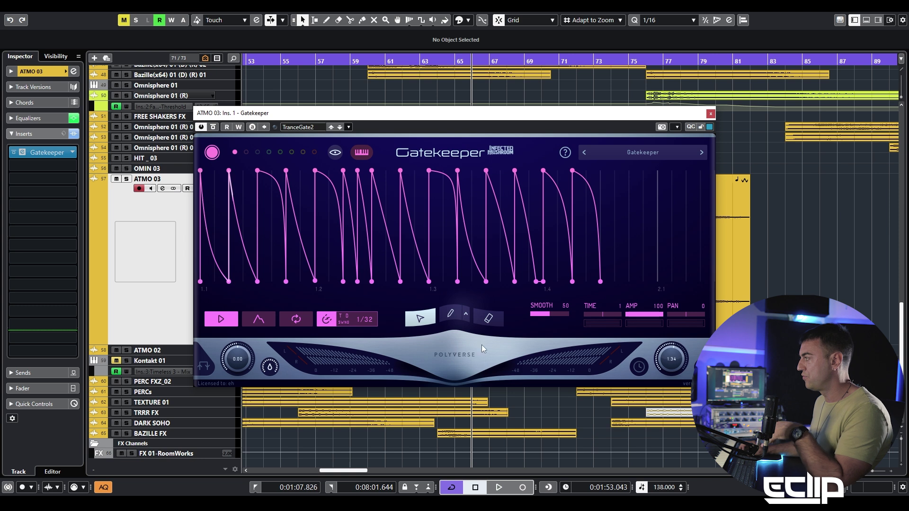
{"action": "key", "text": "space"}
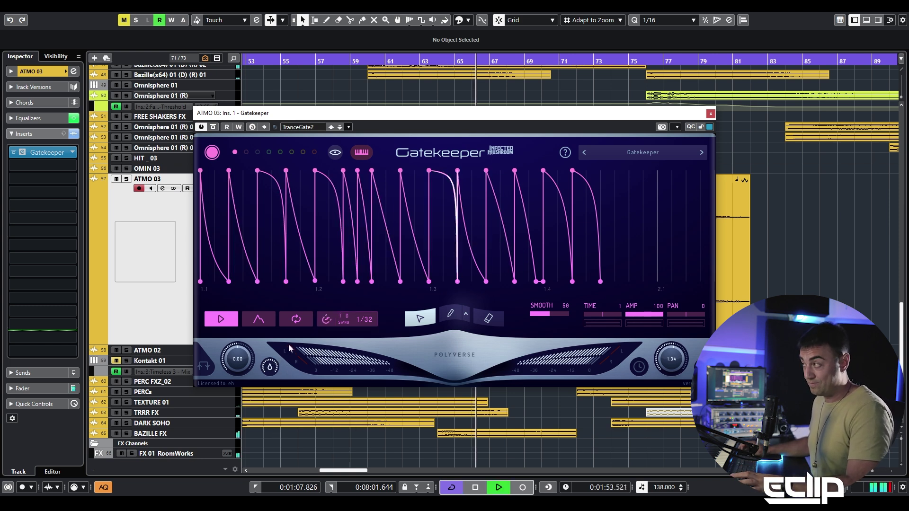
{"action": "left_click", "coordinate": [126, 179]}
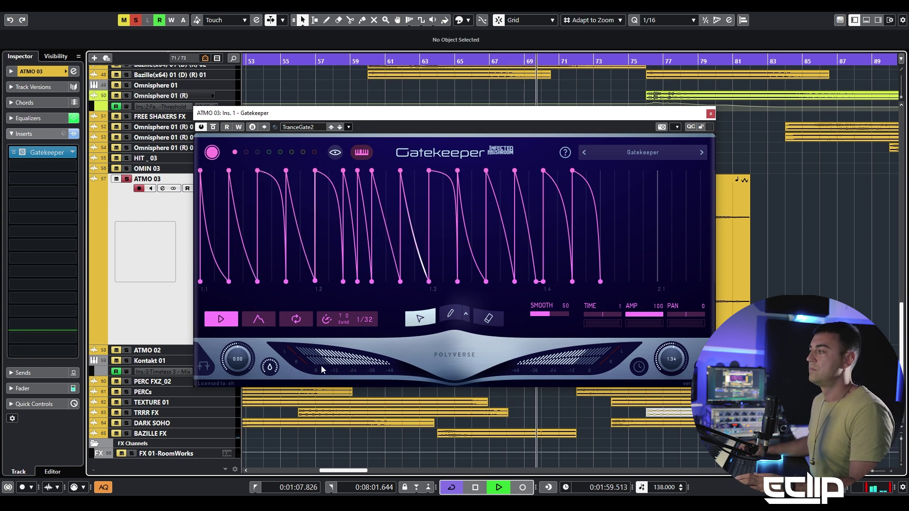
{"action": "key", "text": "space"}
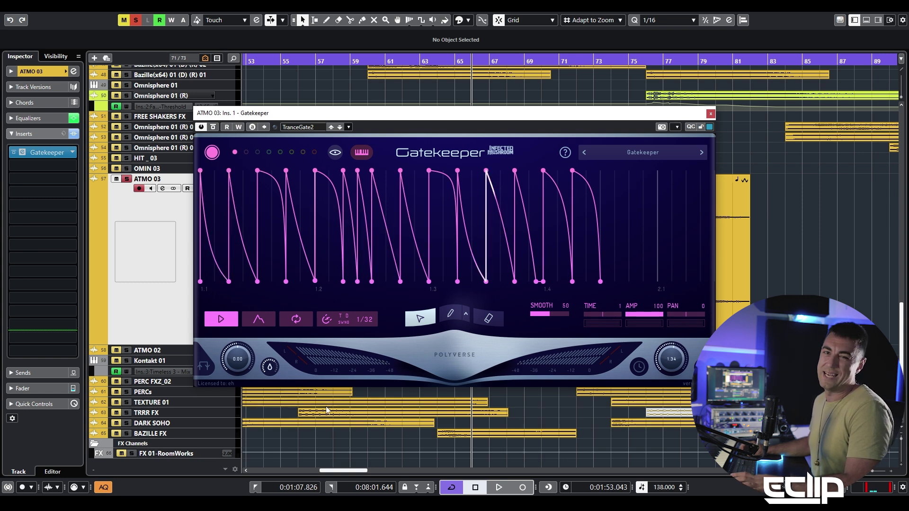
{"action": "key", "text": "space"}
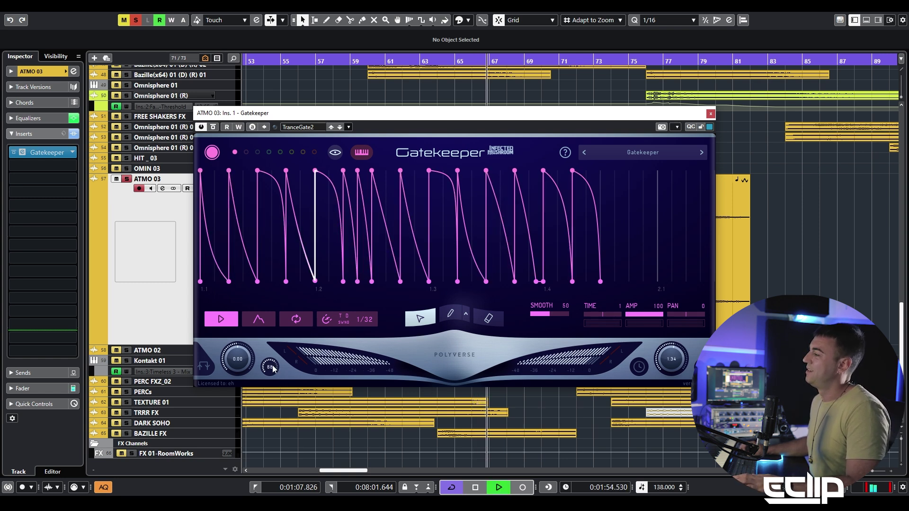
{"action": "key", "text": "space"}
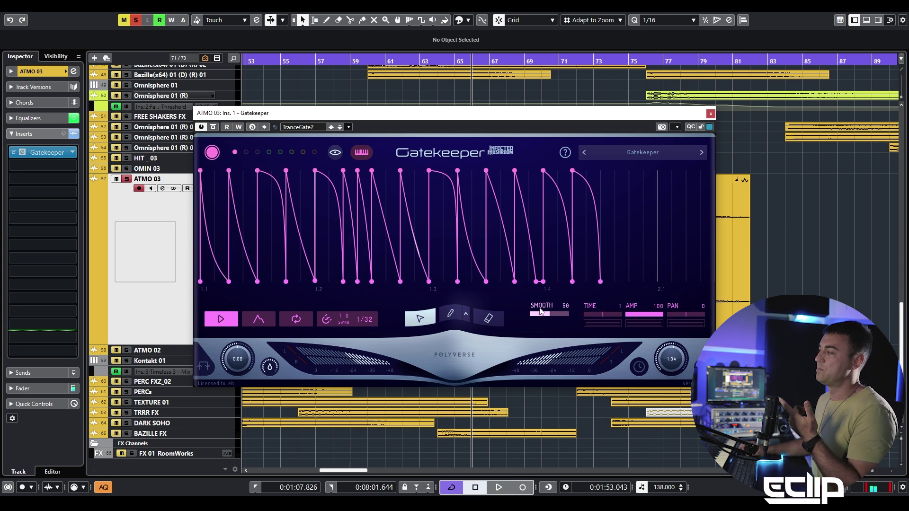
- Set Gatekeeper's Smooth to 0 and audition the gated ATMO 03 track
{"action": "left_click_drag", "start_coordinate": [548, 315], "coordinate": [526, 314]}
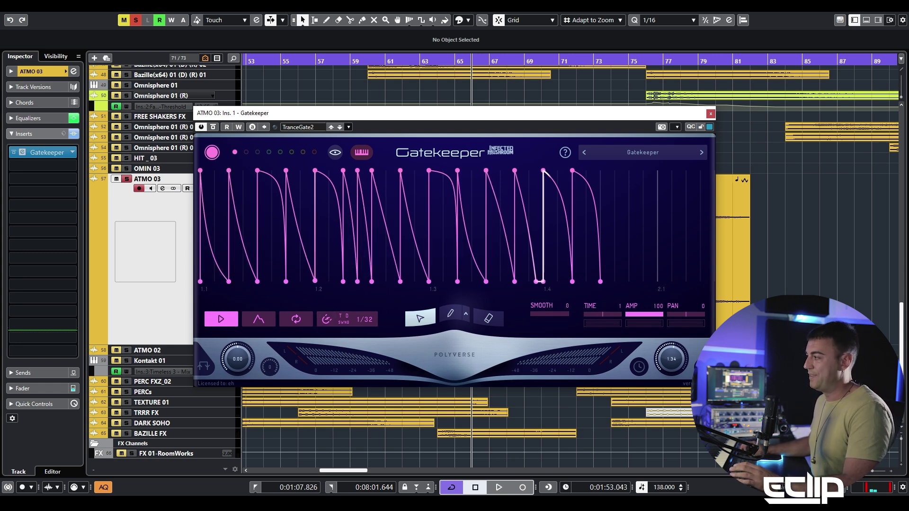
{"action": "key", "text": "space"}
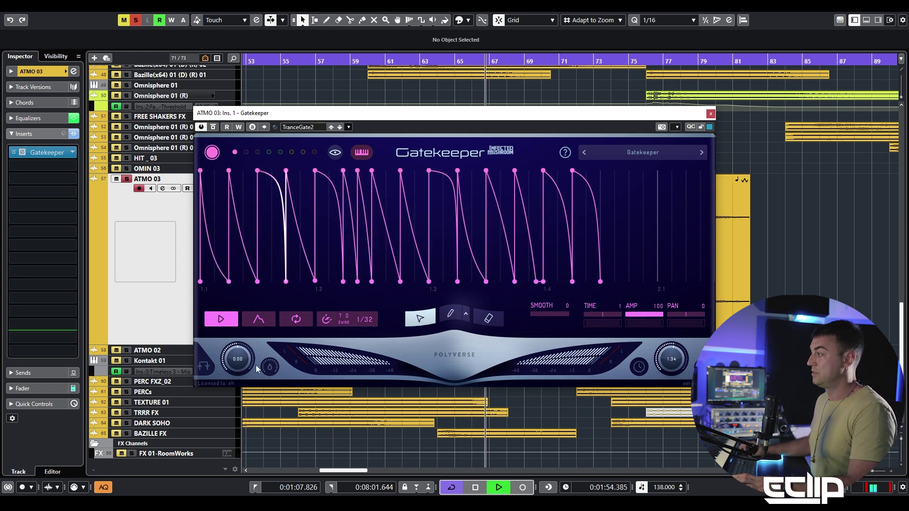
{"action": "key", "text": "space"}
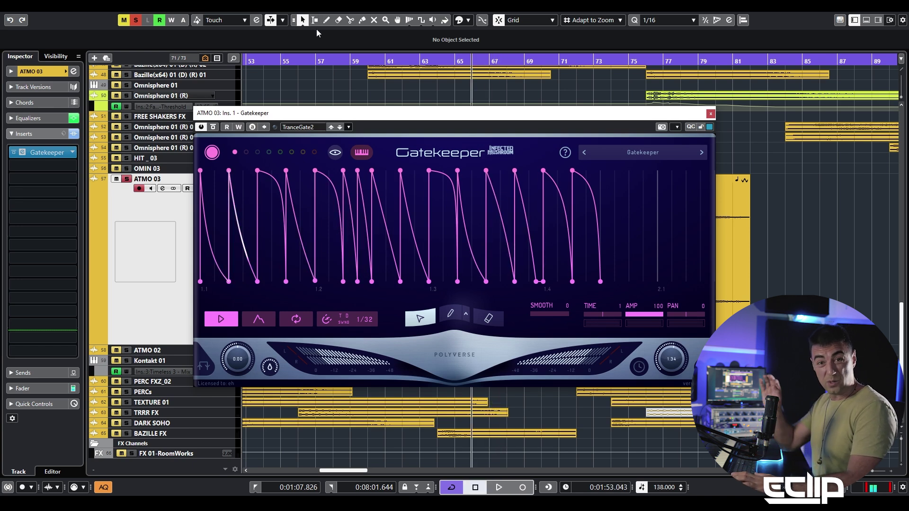
- Set Gatekeeper's Smooth to 38 and audition the smoothed gate on ATMO 03
{"action": "left_click_drag", "start_coordinate": [543, 315], "coordinate": [568, 310]}
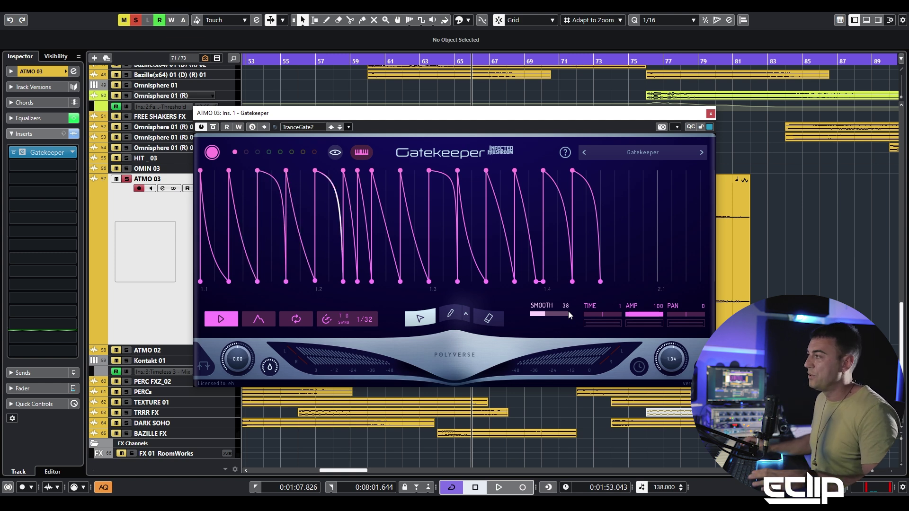
{"action": "mouse_move", "coordinate": [296, 283]}
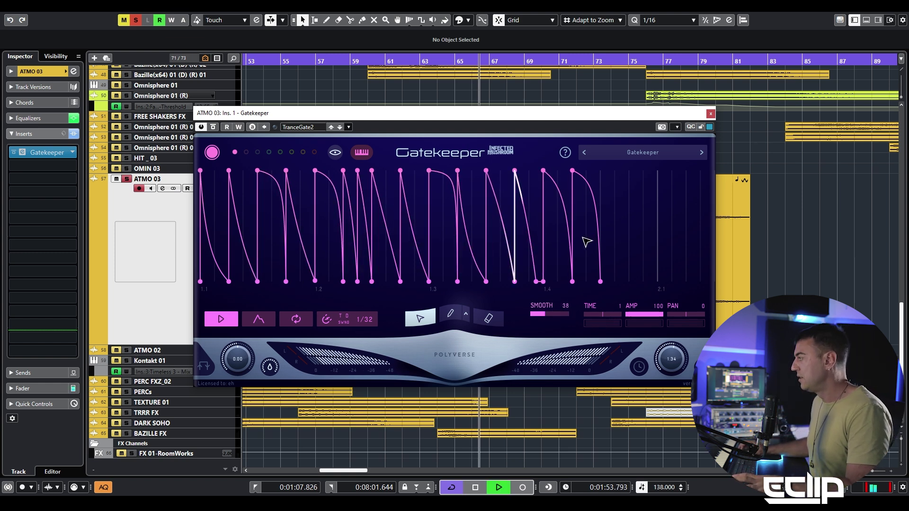
{"action": "mouse_move", "coordinate": [268, 372]}
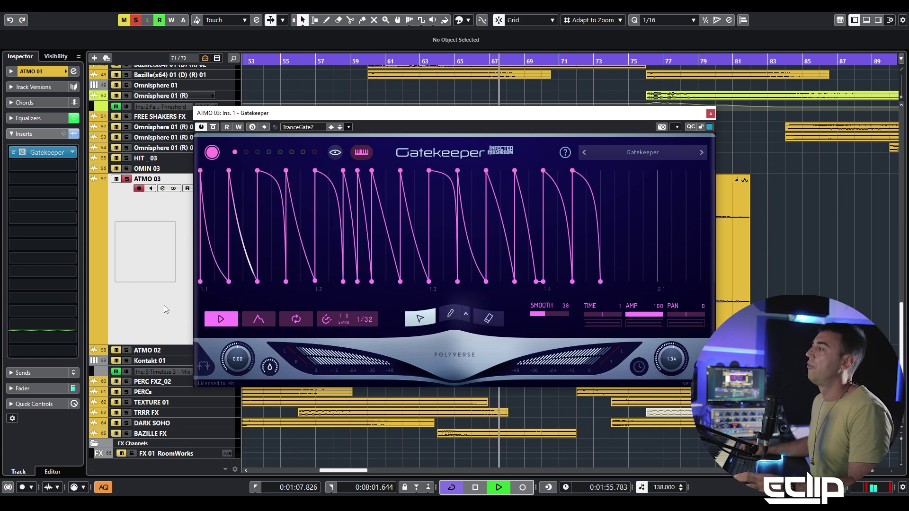
{"action": "key", "text": "space"}
- Load Bionic Supa Delay - ED 1_1.64 into ATMO 03's second insert slot and lower its high cut and low cut during playback
{"action": "left_click", "coordinate": [41, 165]}
{"action": "type", "text": "ste"}
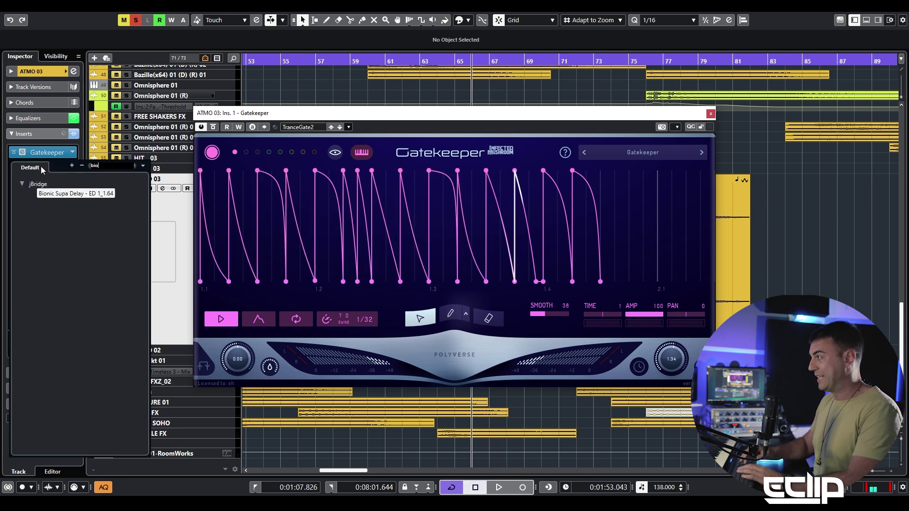
{"action": "key", "text": "Return"}
{"action": "key", "text": "space"}
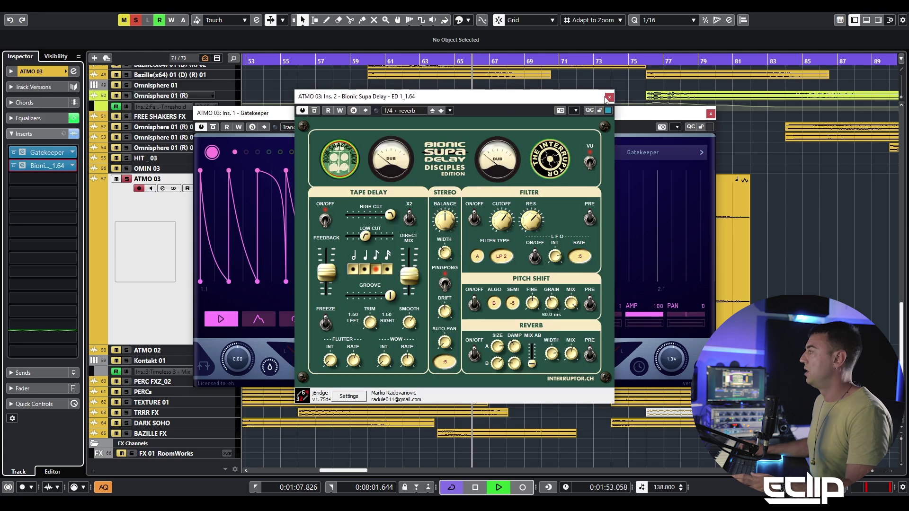
{"action": "left_click_drag", "start_coordinate": [391, 215], "coordinate": [383, 216]}
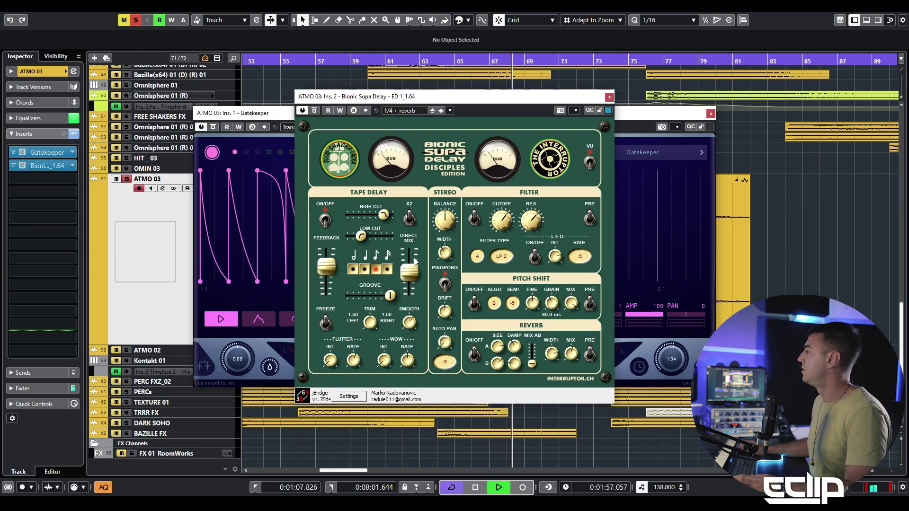
{"action": "left_click", "coordinate": [609, 97]}
{"action": "key", "text": "space"}
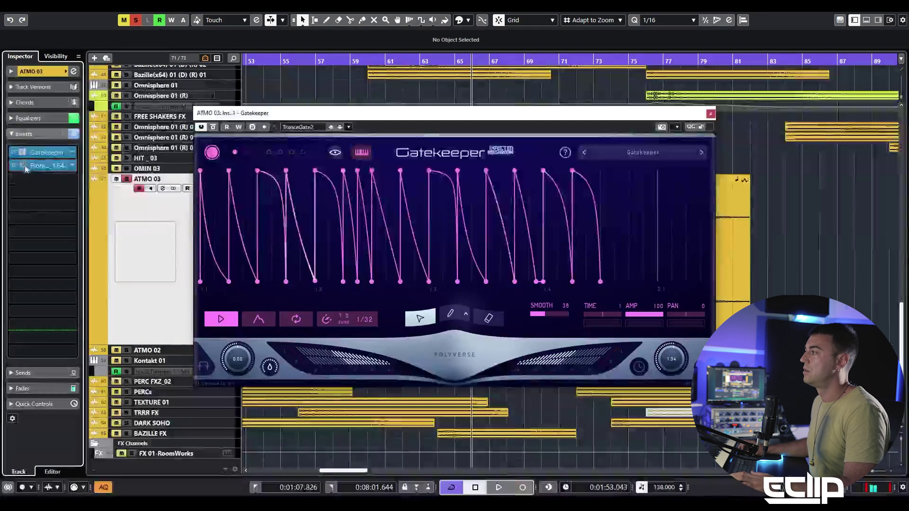
- Reduce the feedback of Bionic Supa Delay on ATMO 03 and audition the delayed gate
{"action": "left_click", "coordinate": [25, 168]}
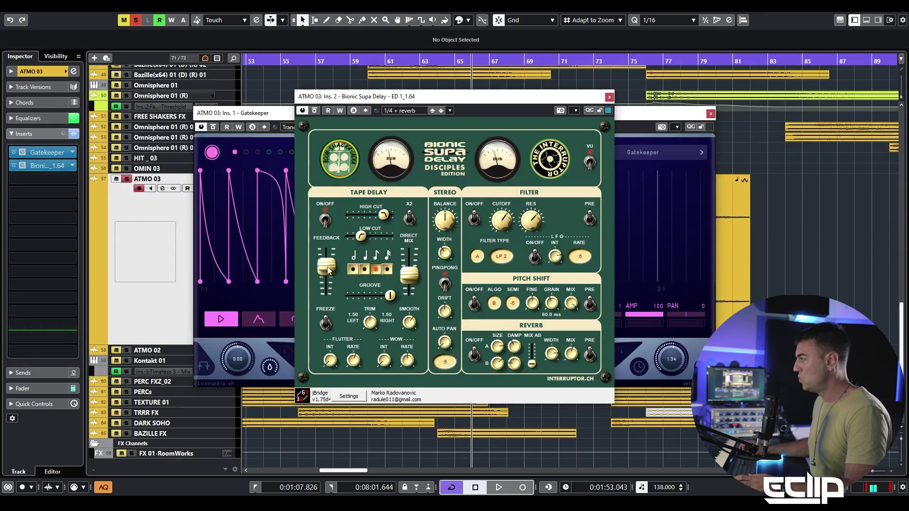
{"action": "key", "text": "space"}
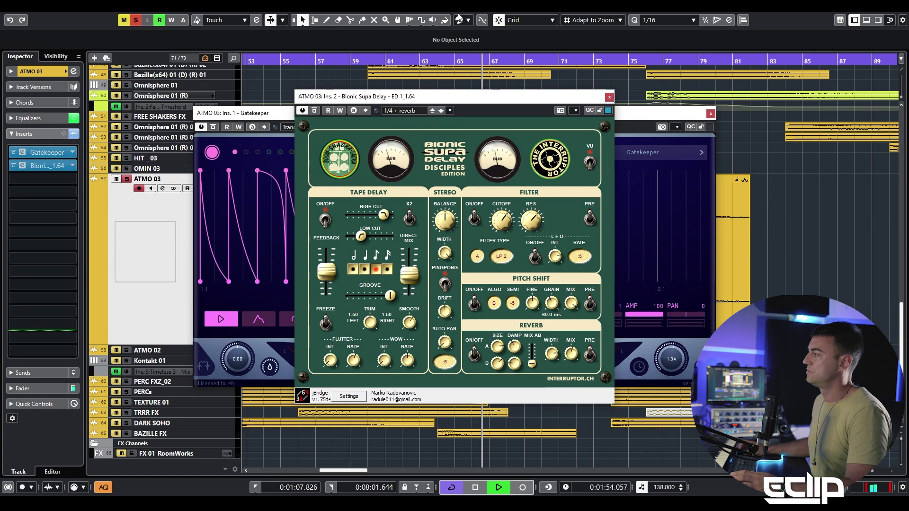
{"action": "left_click", "coordinate": [610, 97]}
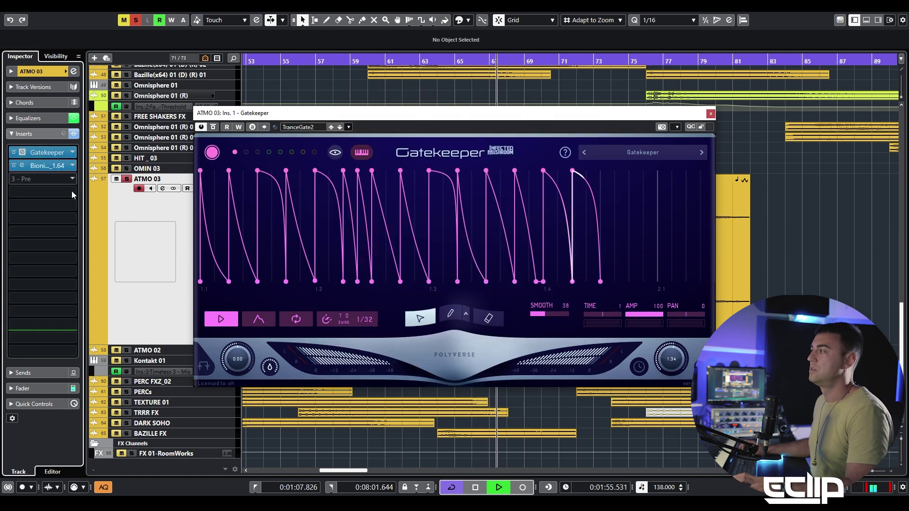
{"action": "key", "text": "space"}
- Load Blackhole into ATMO 03's third insert slot and set its Mix to 24 while listening
{"action": "left_click", "coordinate": [50, 178]}
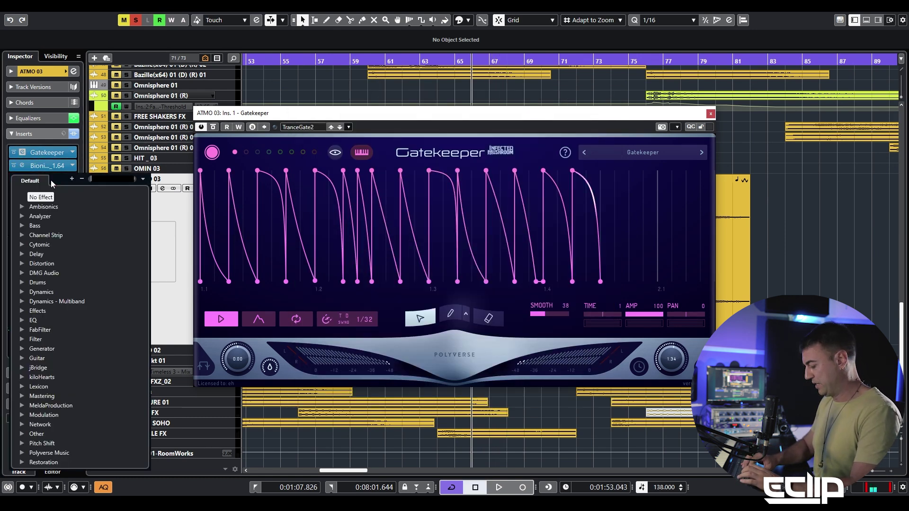
{"action": "type", "text": "black"}
{"action": "left_click", "coordinate": [51, 225]}
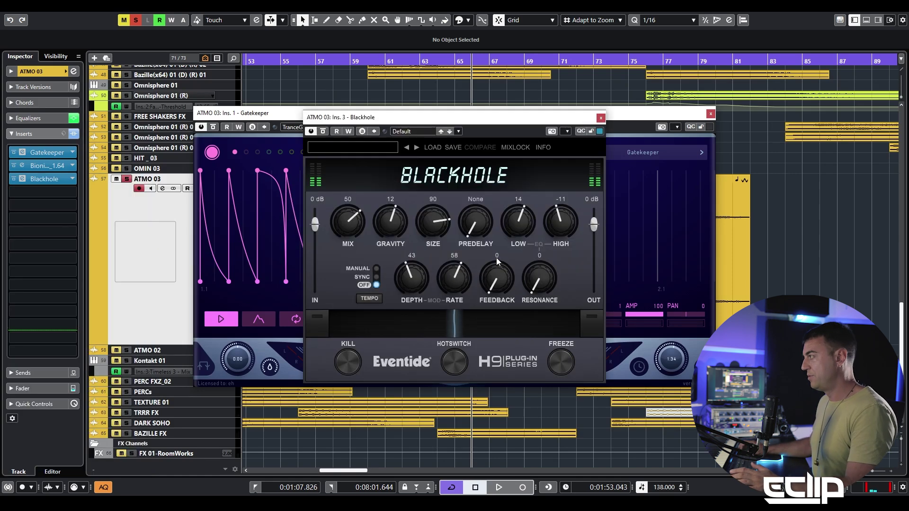
{"action": "key", "text": "space"}
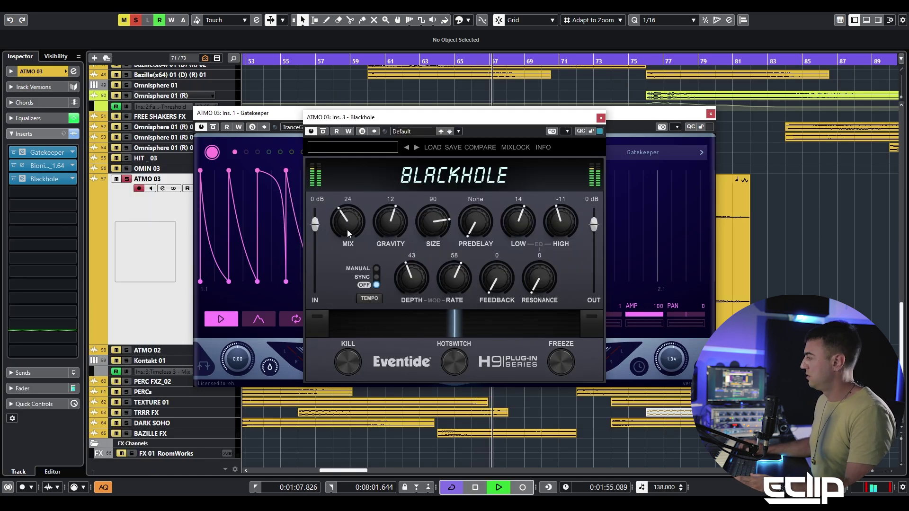
{"action": "key", "text": "space"}
- Bypass and re-enable all ATMO 03 inserts during playback to compare the dry and processed sound, and close the Blackhole window
{"action": "left_click", "coordinate": [74, 134]}
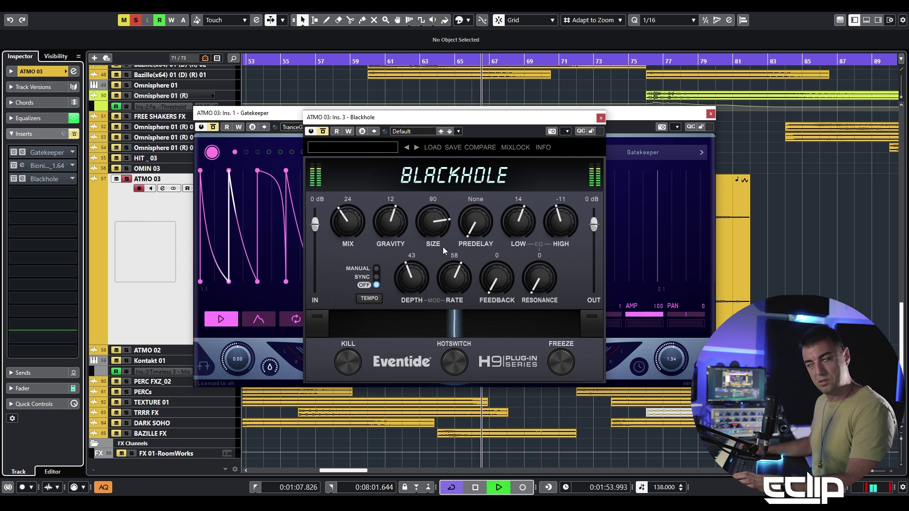
{"action": "left_click", "coordinate": [73, 134]}
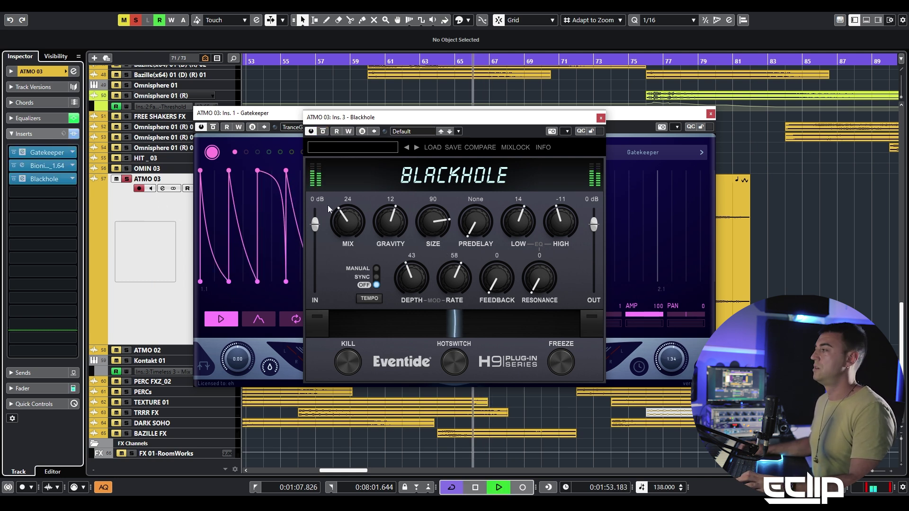
{"action": "left_click", "coordinate": [600, 117]}
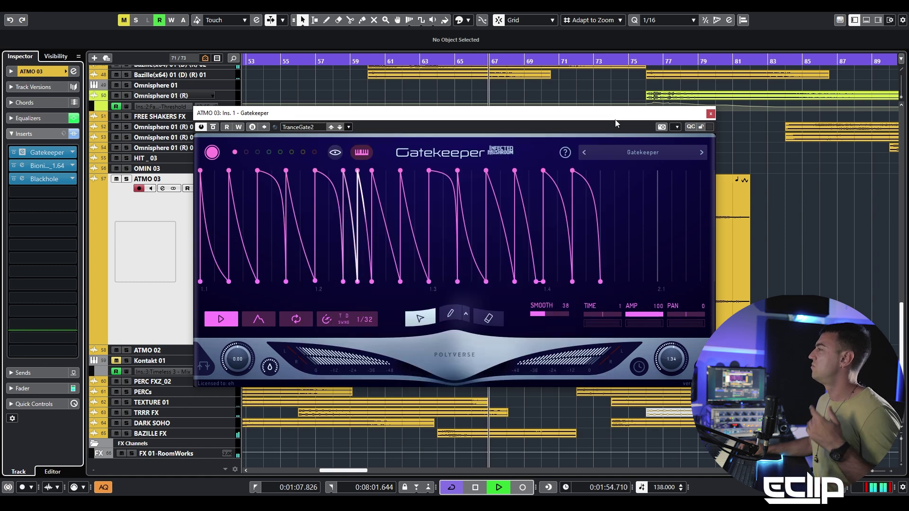
- Close the Gatekeeper window, unsolo ATMO 03 and restore the compact track height in the arrangement
{"action": "left_click", "coordinate": [710, 114]}
{"action": "key", "text": "s"}
{"action": "scroll", "coordinate": [293, 256], "scroll_direction": "down", "scroll_amount": 2}
{"action": "key", "text": "z"}
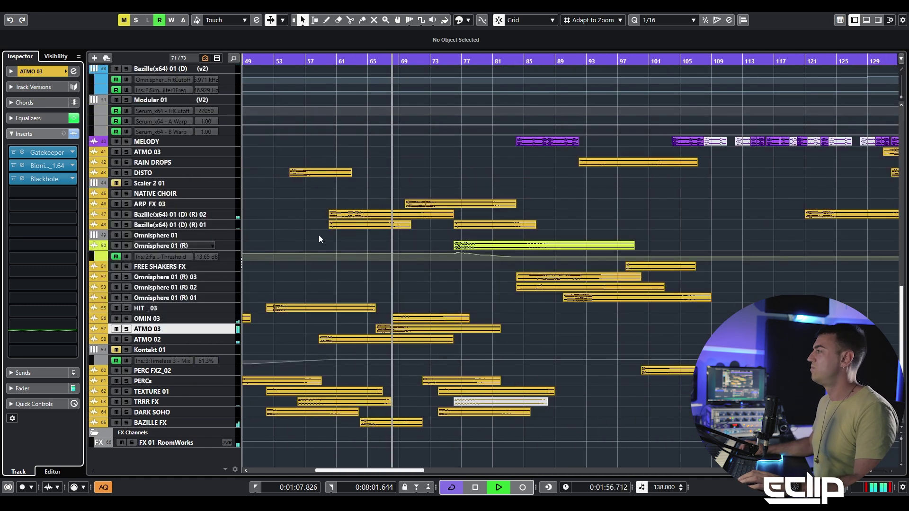
- Look over the full arrangement during playback and move the playback position to about bar 190
{"action": "left_click", "coordinate": [389, 186]}
{"action": "scroll", "coordinate": [434, 293], "scroll_direction": "down", "scroll_amount": 2}
{"action": "scroll", "coordinate": [424, 292], "scroll_direction": "up", "scroll_amount": 8}
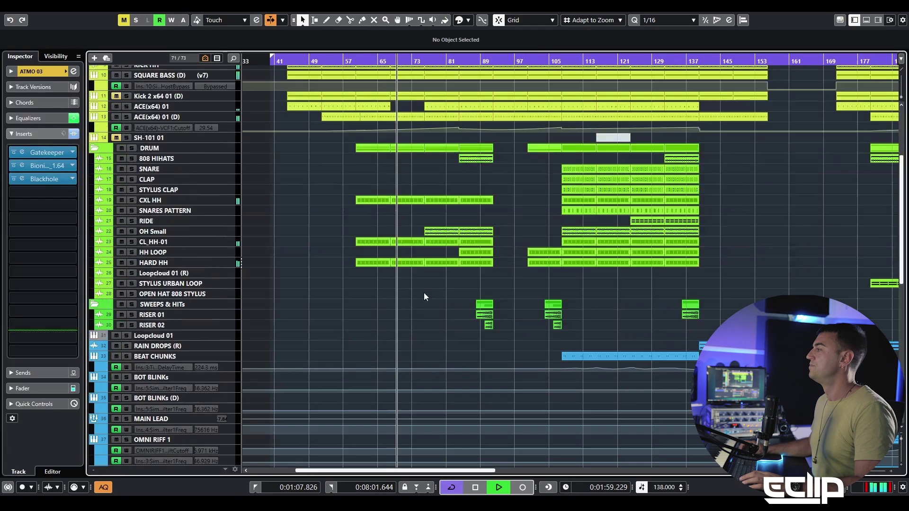
{"action": "scroll", "coordinate": [410, 277], "scroll_direction": "down", "scroll_amount": 2}
{"action": "scroll", "coordinate": [408, 272], "scroll_direction": "down", "scroll_amount": 1}
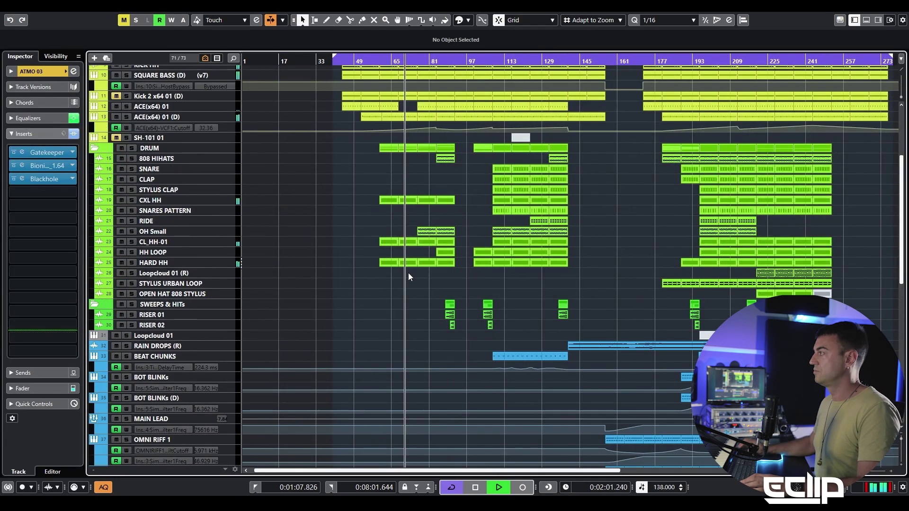
{"action": "scroll", "coordinate": [395, 274], "scroll_direction": "down", "scroll_amount": 5}
{"action": "scroll", "coordinate": [395, 274], "scroll_direction": "down", "scroll_amount": 5}
{"action": "scroll", "coordinate": [473, 279], "scroll_direction": "up", "scroll_amount": 5}
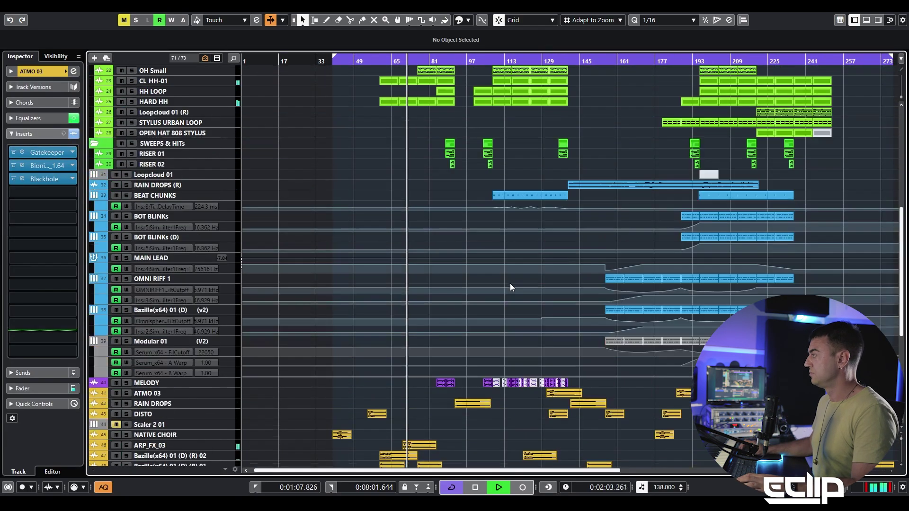
{"action": "left_click", "coordinate": [687, 59]}
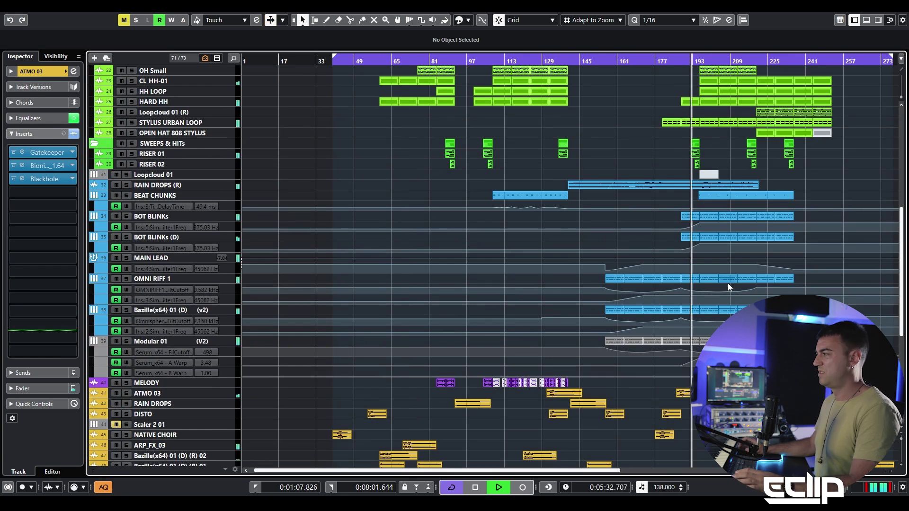
- Place an automation point with value 100 at bar 201 on Modular 01's Serum A Warp lane
{"action": "scroll", "coordinate": [657, 362], "scroll_direction": "up", "scroll_amount": 5}
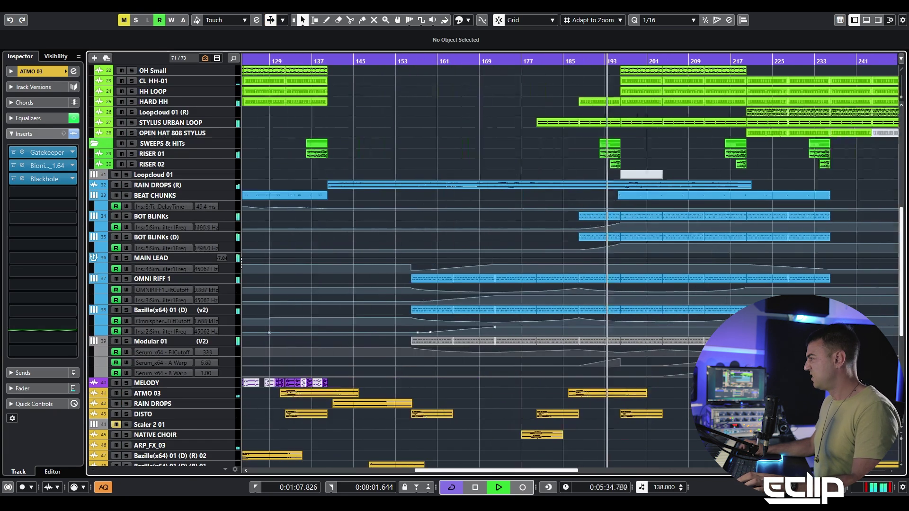
{"action": "left_click_drag", "start_coordinate": [535, 366], "coordinate": [589, 355]}
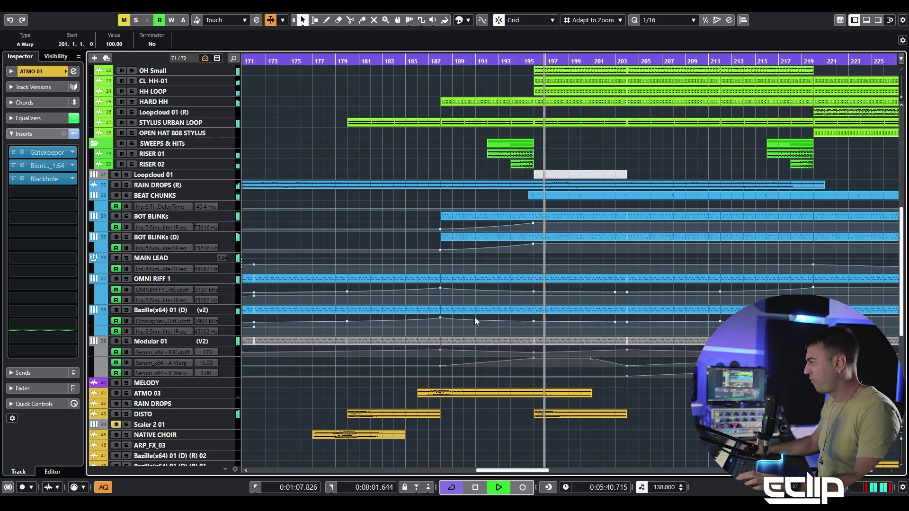
{"action": "scroll", "coordinate": [459, 314], "scroll_direction": "down", "scroll_amount": 3}
{"action": "left_click", "coordinate": [658, 152]}
{"action": "scroll", "coordinate": [600, 314], "scroll_direction": "up", "scroll_amount": 5}
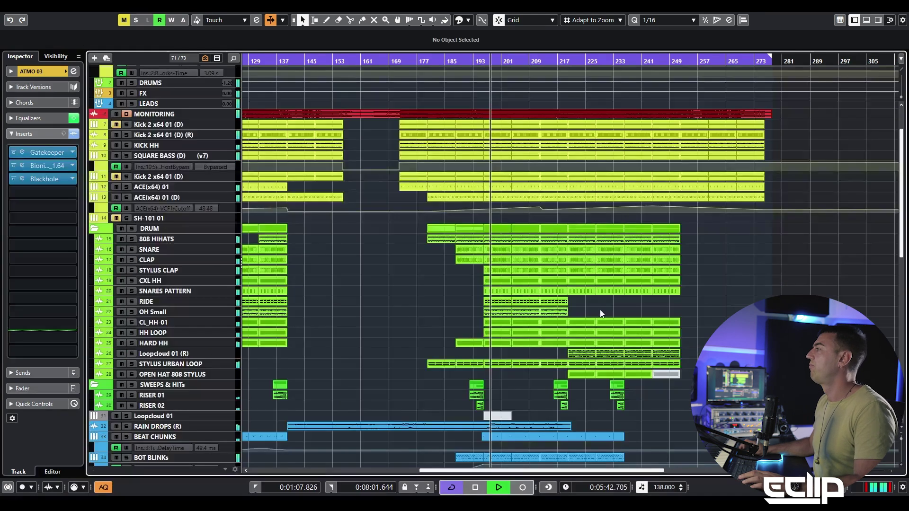
- Add an automation point with value 100 at about bar 200 on Modular 01's Serum A Warp lane
{"action": "scroll", "coordinate": [586, 315], "scroll_direction": "down", "scroll_amount": 6}
{"action": "scroll", "coordinate": [510, 334], "scroll_direction": "up", "scroll_amount": 5}
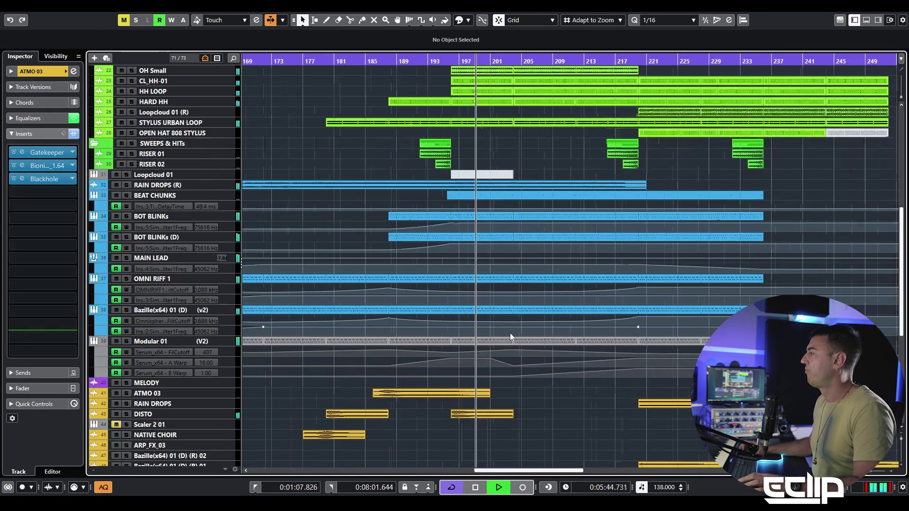
{"action": "left_click", "coordinate": [476, 358]}
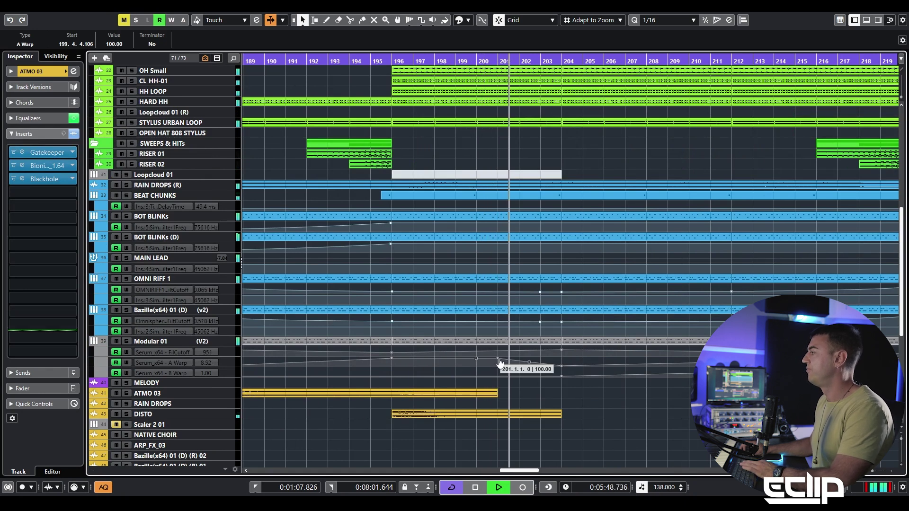
{"action": "left_click", "coordinate": [573, 359]}
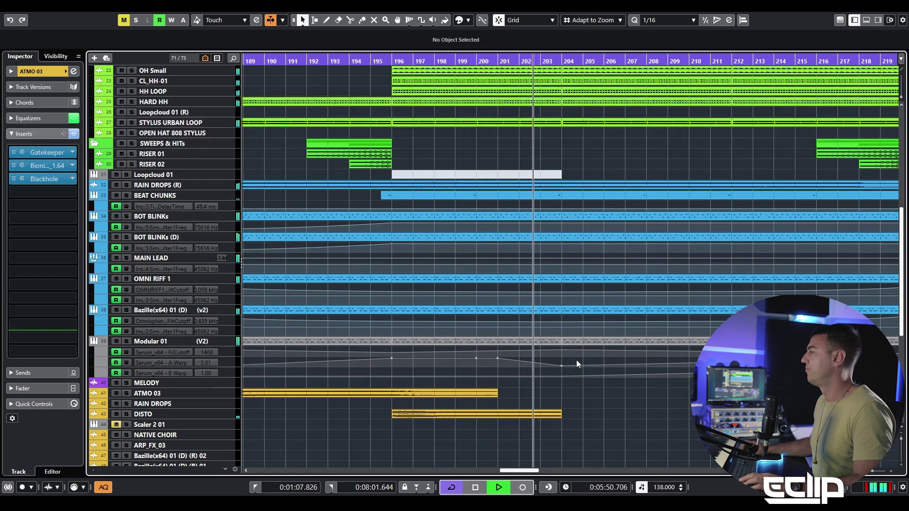
- Look over all tracks between about bars 189 and 219 during playback and stop playback
{"action": "scroll", "coordinate": [193, 221], "scroll_direction": "down", "scroll_amount": 5}
{"action": "scroll", "coordinate": [435, 227], "scroll_direction": "up", "scroll_amount": 10}
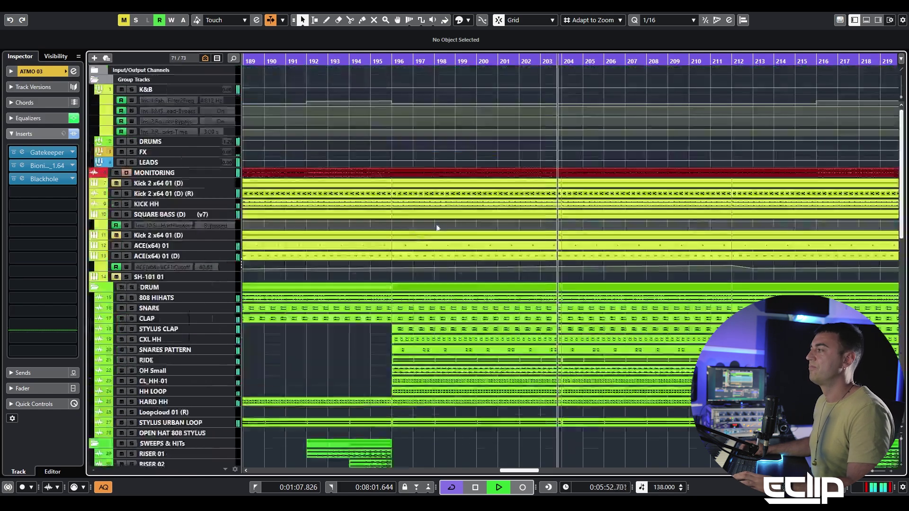
{"action": "scroll", "coordinate": [227, 227], "scroll_direction": "down", "scroll_amount": 6}
{"action": "key", "text": "space"}
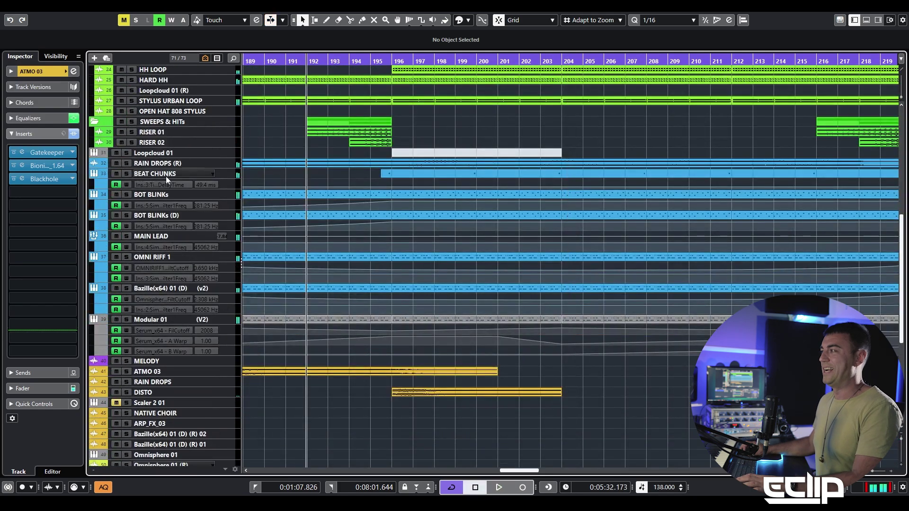
- Raise the MAIN LEAD group channel's volume to about -4.13 dB in its channel settings and close them
{"action": "left_click", "coordinate": [207, 175]}
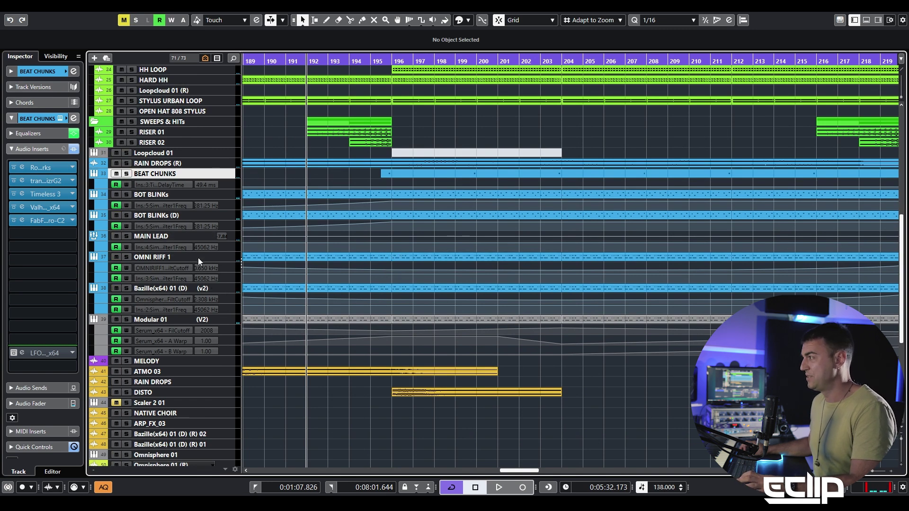
{"action": "left_click", "coordinate": [204, 238]}
{"action": "key", "text": "e"}
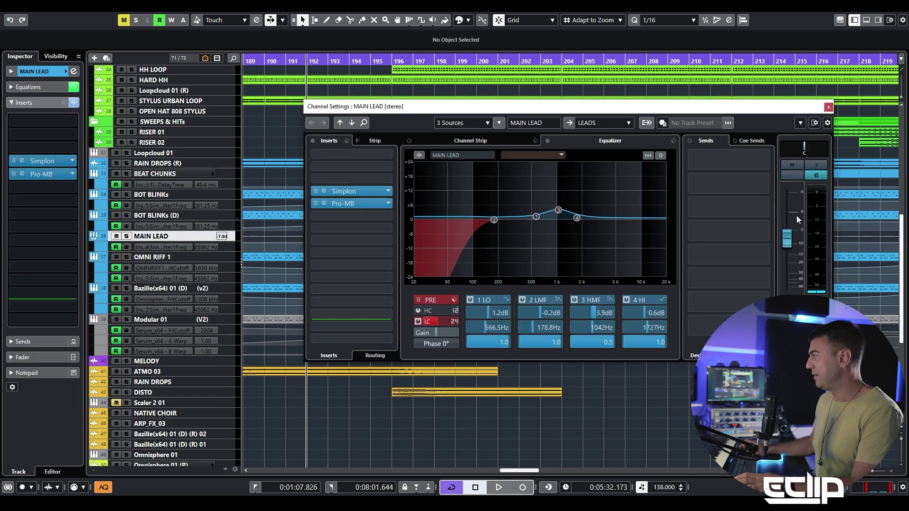
{"action": "key", "text": "e"}
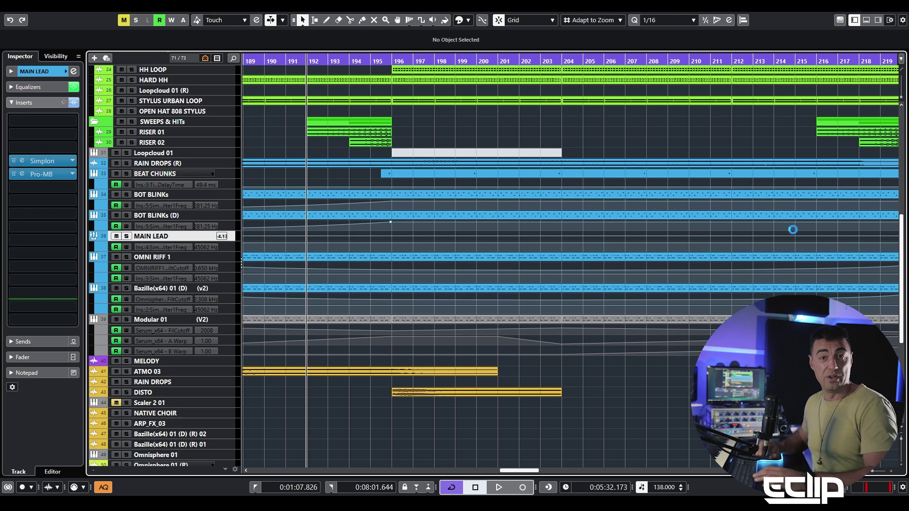